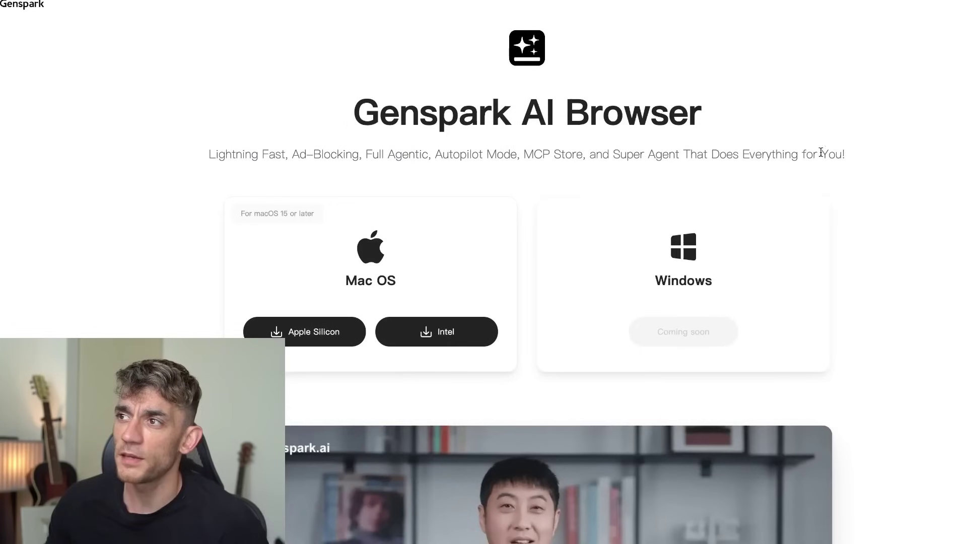
Switch to the Genspark browser showing the X home feed and its 2:23 podcast chat panel.
{"action": "left_click_drag", "start_coordinate": [700, 108], "coordinate": [686, 108]}
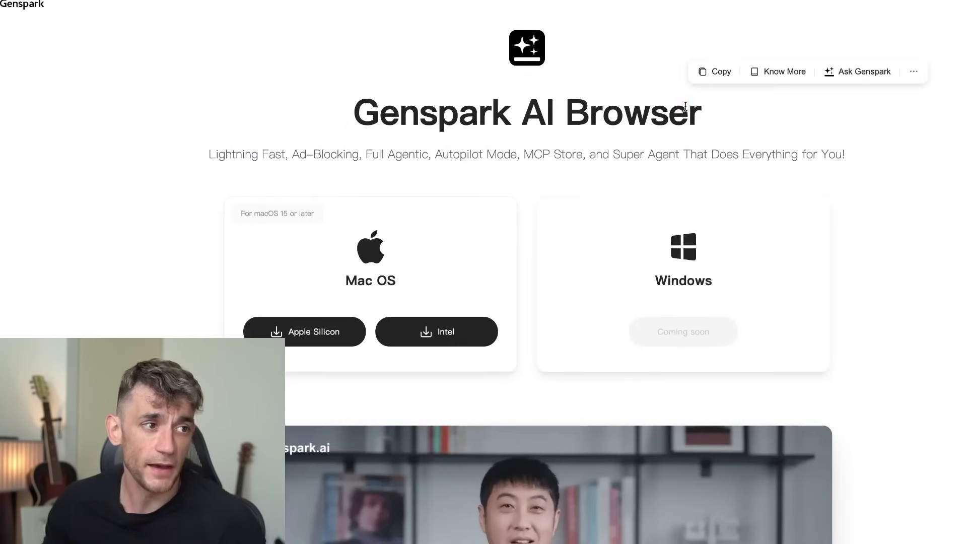
{"action": "scroll", "coordinate": [725, 182], "scroll_direction": "down", "scroll_amount": 7}
{"action": "scroll", "coordinate": [745, 302], "scroll_direction": "down", "scroll_amount": 2}
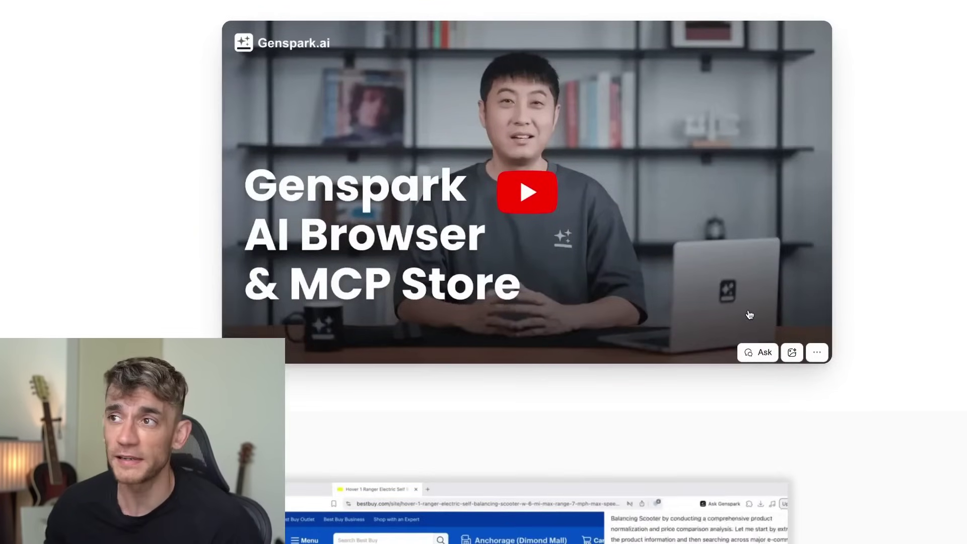
{"action": "scroll", "coordinate": [751, 319], "scroll_direction": "up", "scroll_amount": 1}
{"action": "scroll", "coordinate": [757, 324], "scroll_direction": "down", "scroll_amount": 5}
{"action": "scroll", "coordinate": [757, 324], "scroll_direction": "down", "scroll_amount": 4}
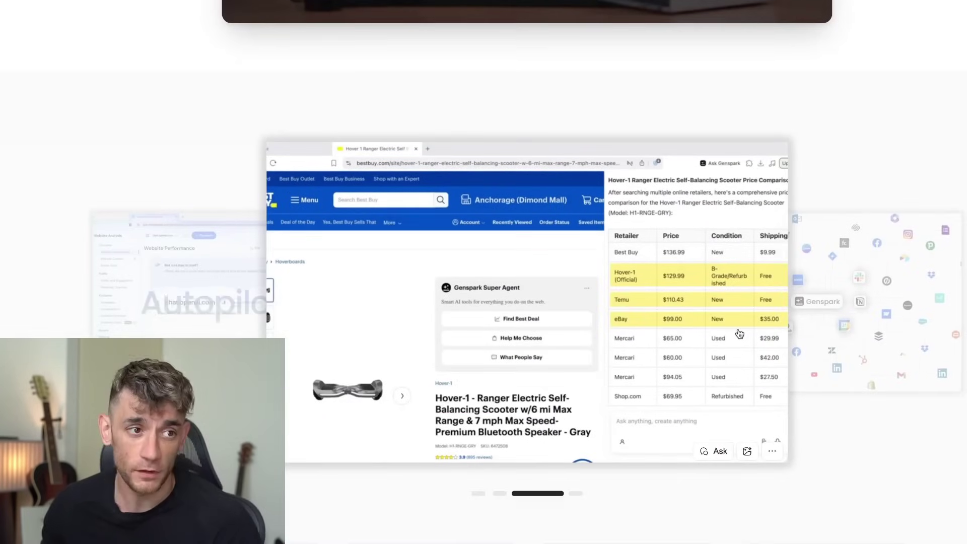
{"action": "scroll", "coordinate": [806, 341], "scroll_direction": "down", "scroll_amount": 2}
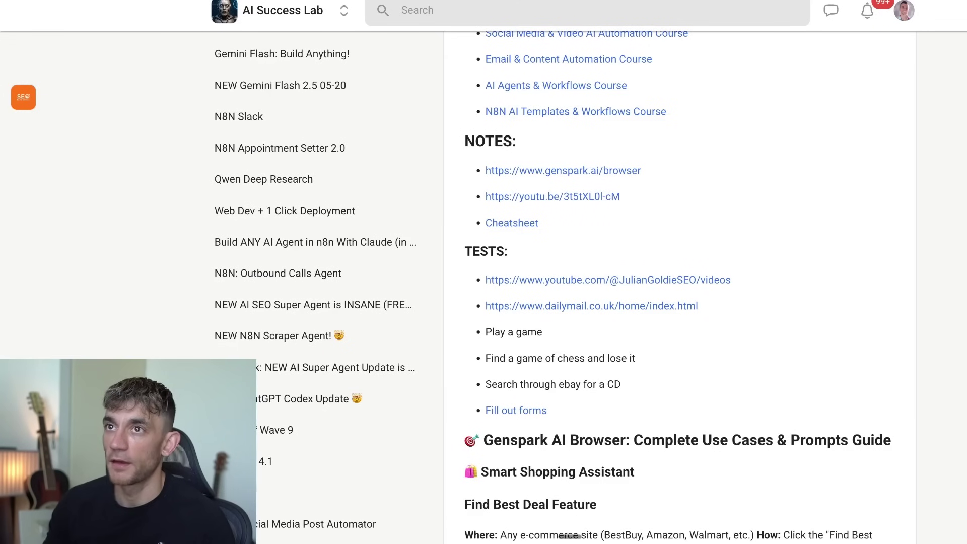
{"action": "mouse_move", "coordinate": [558, 524]}
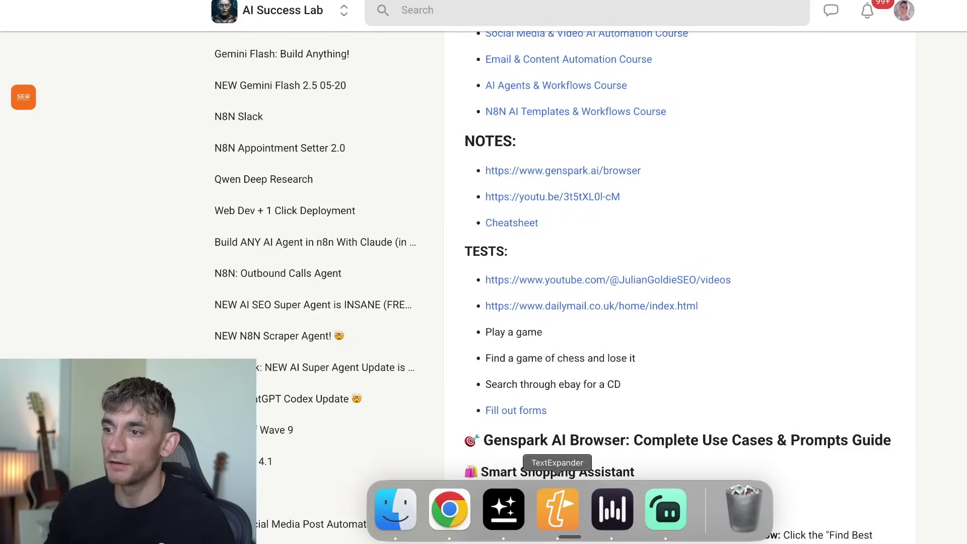
{"action": "left_click", "coordinate": [504, 521]}
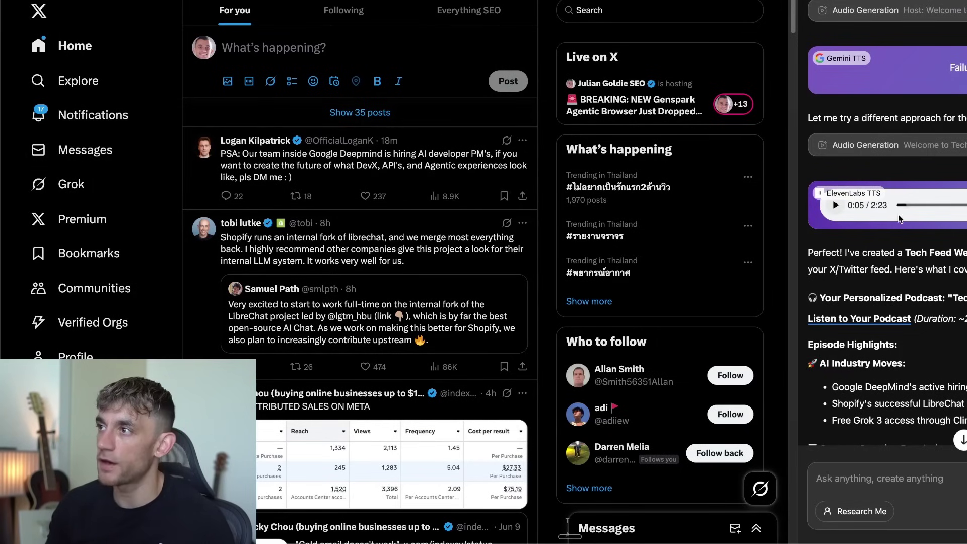
Scroll the chat back up to the 'summarize my feed and make a podcast out of it' request.
{"action": "scroll", "coordinate": [373, 275], "scroll_direction": "down", "scroll_amount": 3}
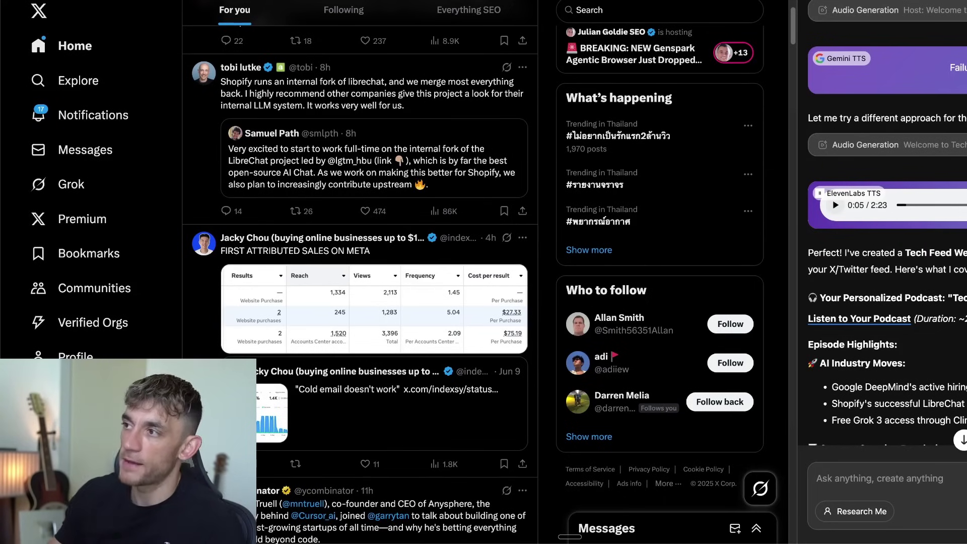
{"action": "scroll", "coordinate": [953, 120], "scroll_direction": "up", "scroll_amount": 15}
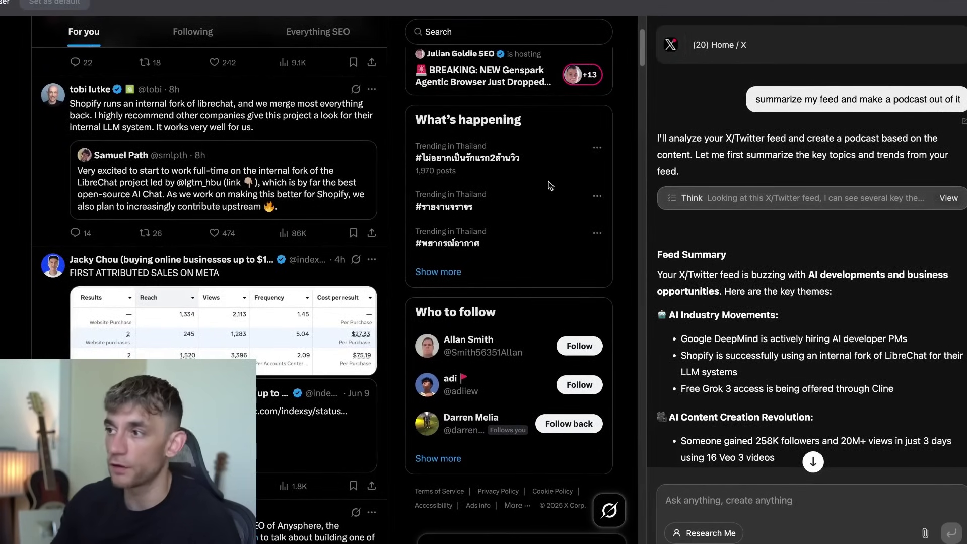
Play the Tech Feed Weekly episode in the chat's ElevenLabs TTS player.
{"action": "scroll", "coordinate": [732, 253], "scroll_direction": "down", "scroll_amount": 8}
{"action": "scroll", "coordinate": [731, 254], "scroll_direction": "up", "scroll_amount": 5}
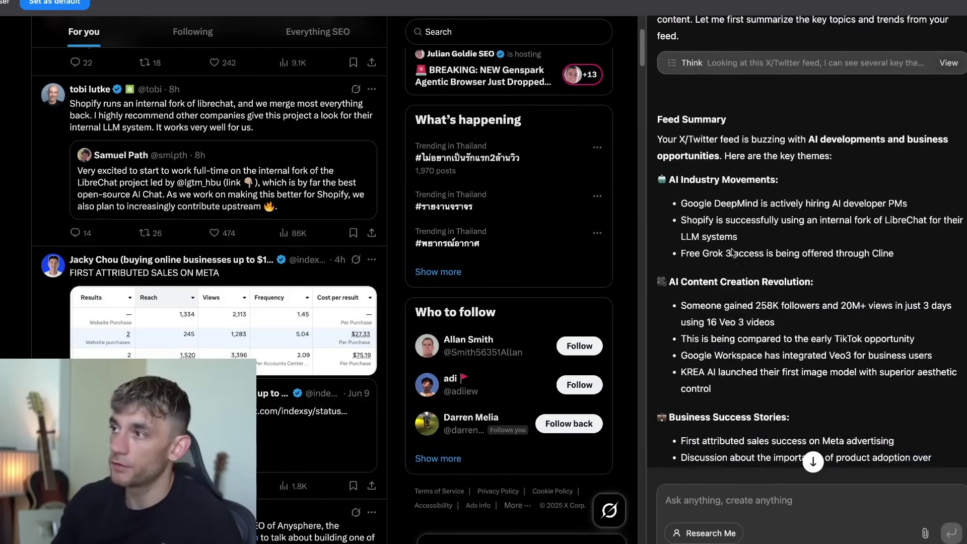
{"action": "left_click_drag", "start_coordinate": [657, 119], "coordinate": [893, 253]}
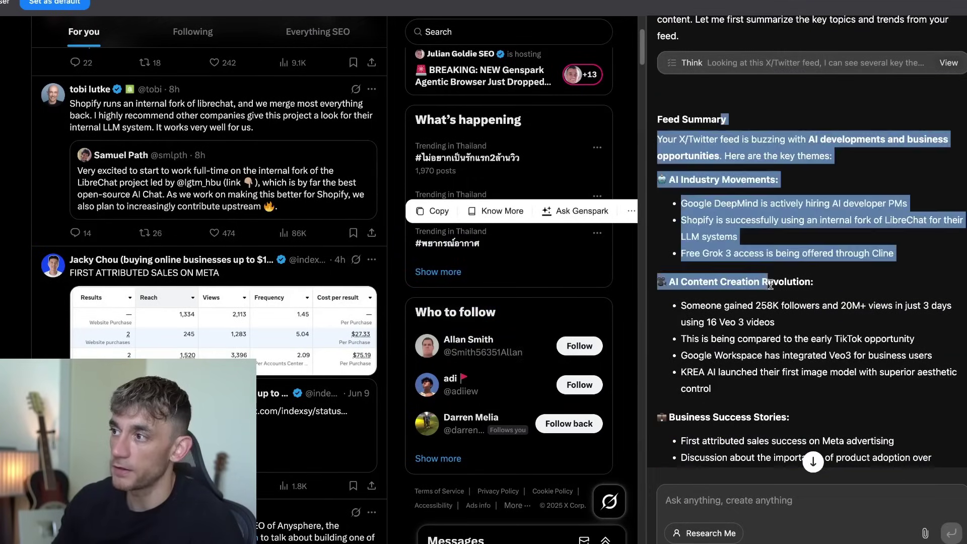
{"action": "scroll", "coordinate": [772, 274], "scroll_direction": "down", "scroll_amount": 5}
{"action": "scroll", "coordinate": [772, 273], "scroll_direction": "down", "scroll_amount": 7}
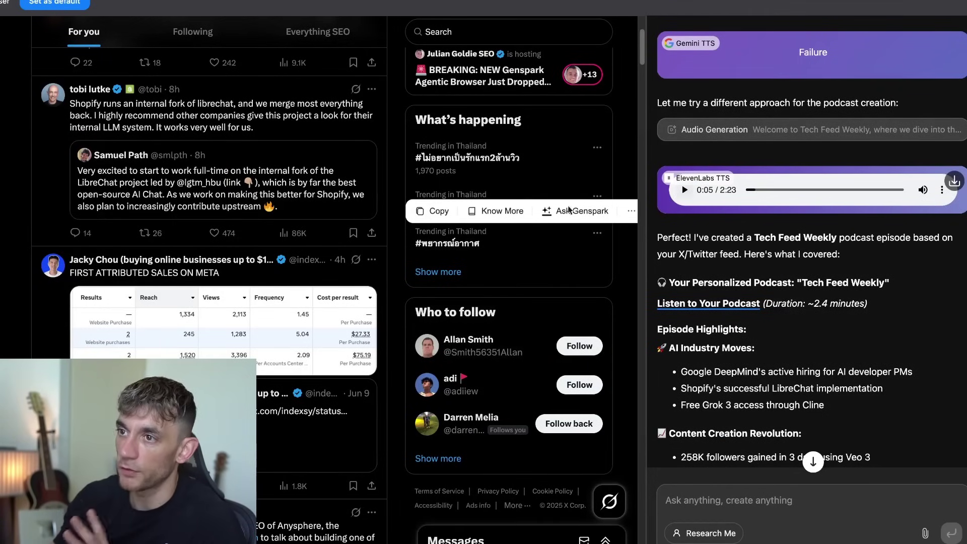
{"action": "scroll", "coordinate": [267, 317], "scroll_direction": "down", "scroll_amount": 15}
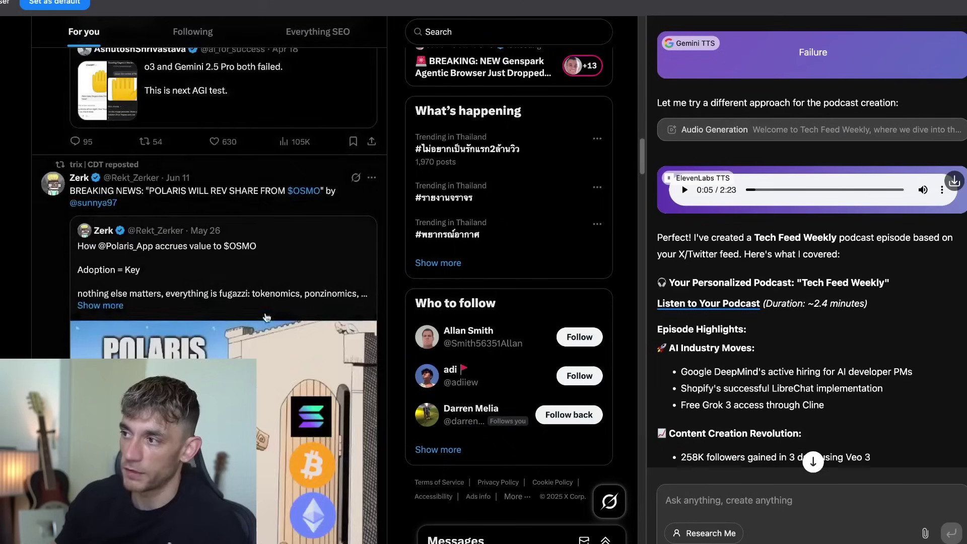
{"action": "scroll", "coordinate": [267, 317], "scroll_direction": "up", "scroll_amount": 15}
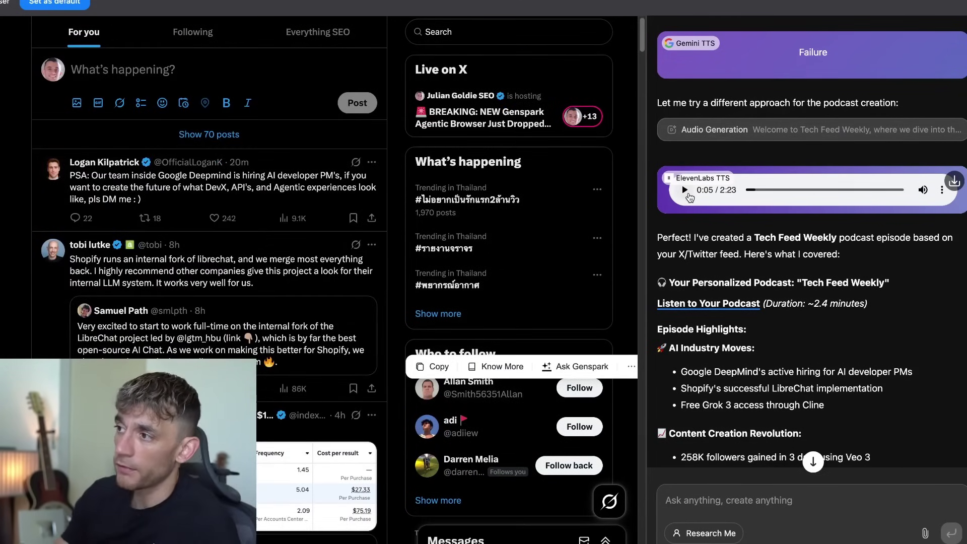
{"action": "left_click", "coordinate": [689, 196]}
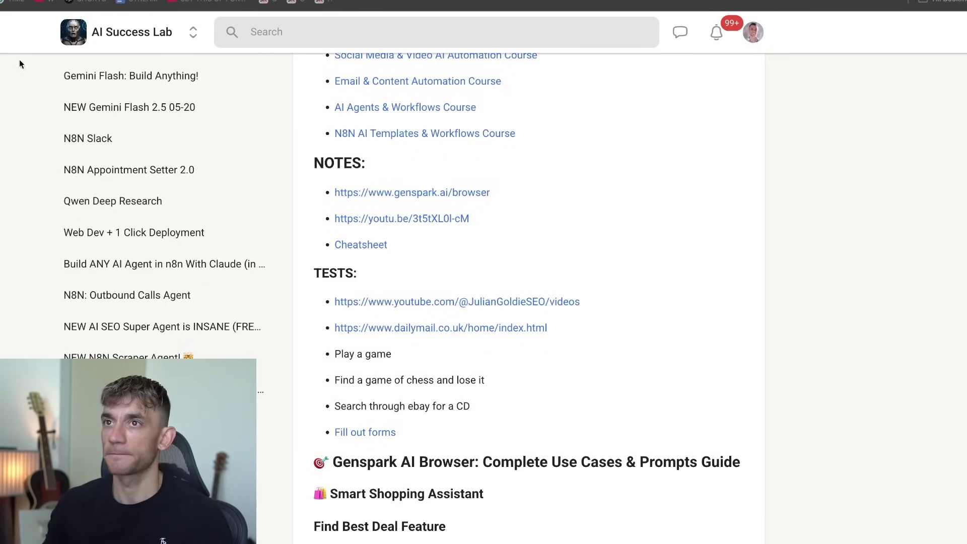
Return to the Genspark window with the X feed and the paused Tech Feed Weekly podcast.
{"action": "mouse_move", "coordinate": [406, 526]}
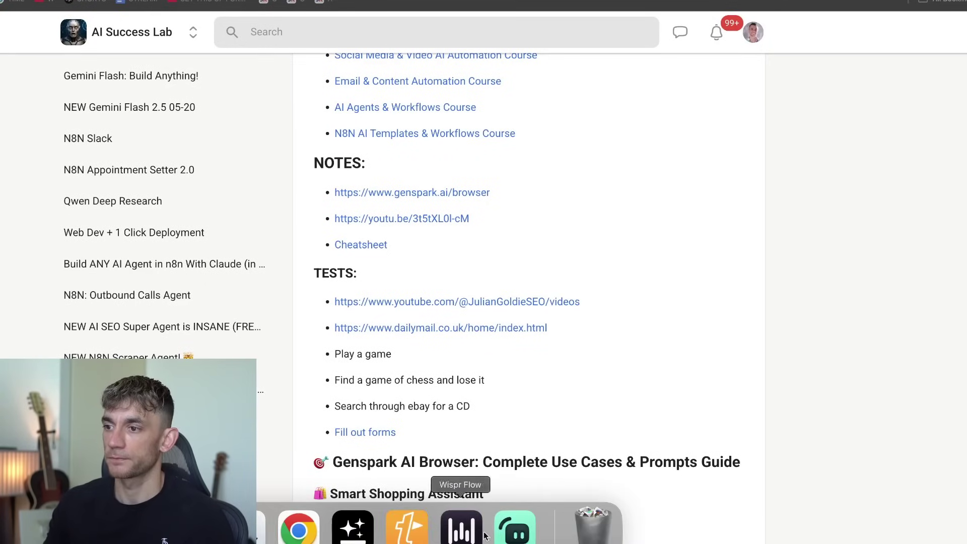
{"action": "left_click", "coordinate": [338, 533]}
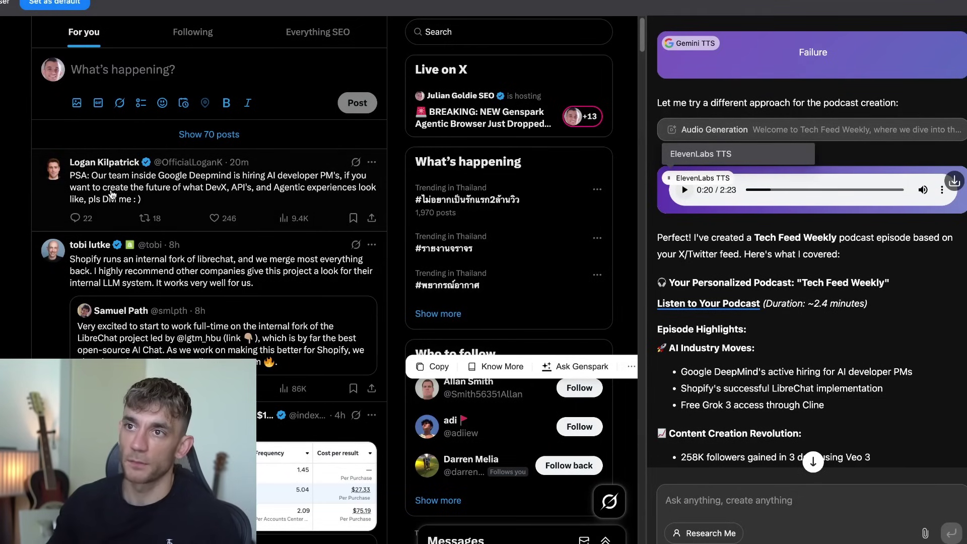
Scroll through the Tech Feed Weekly highlights down to Business Applications.
{"action": "mouse_move", "coordinate": [106, 166]}
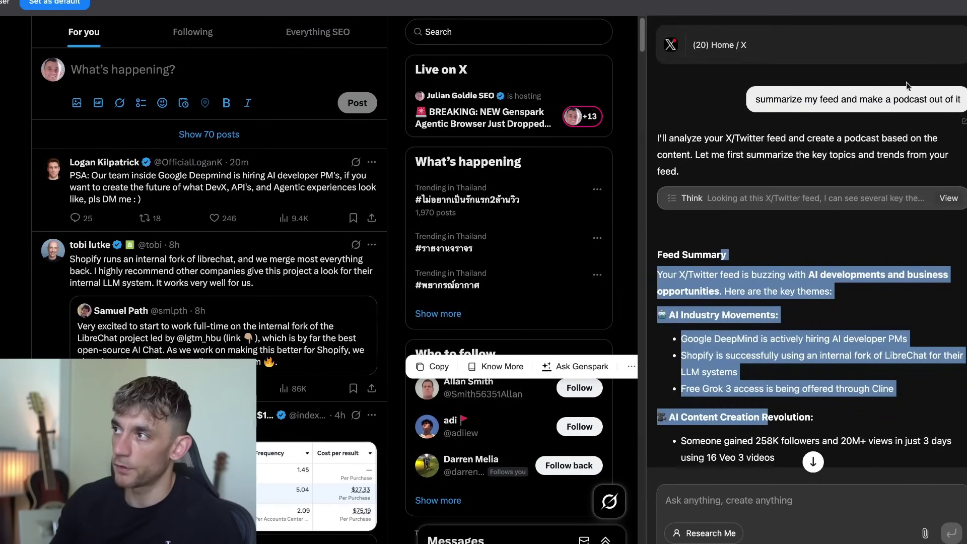
{"action": "scroll", "coordinate": [761, 147], "scroll_direction": "down", "scroll_amount": 20}
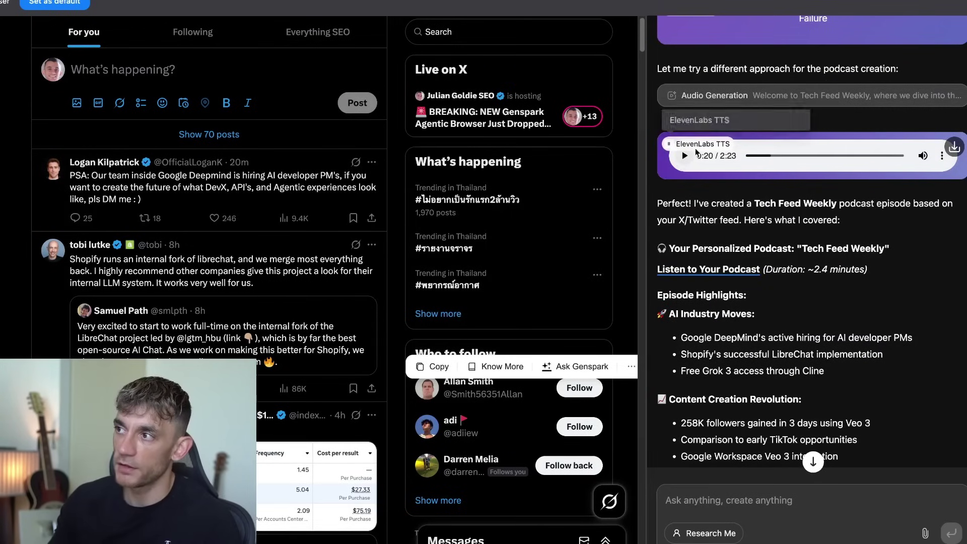
{"action": "scroll", "coordinate": [730, 304], "scroll_direction": "down", "scroll_amount": 2}
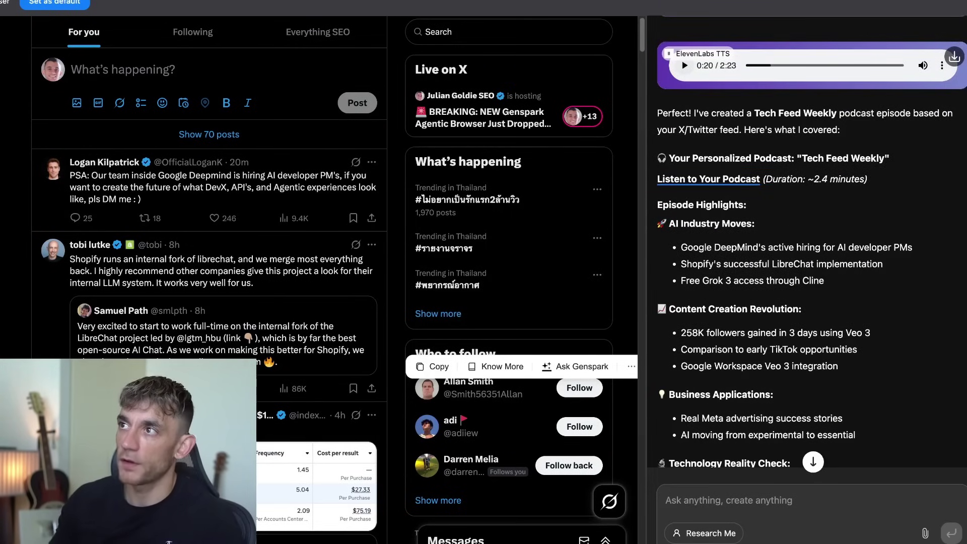
{"action": "key", "text": "ctrl+t"}
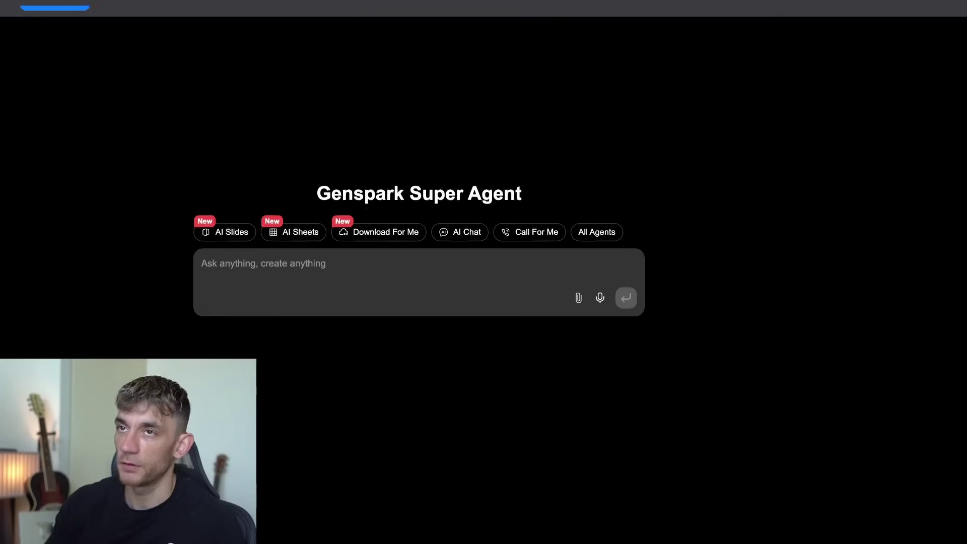
{"action": "key", "text": "Down"}
{"action": "key", "text": "Down"}
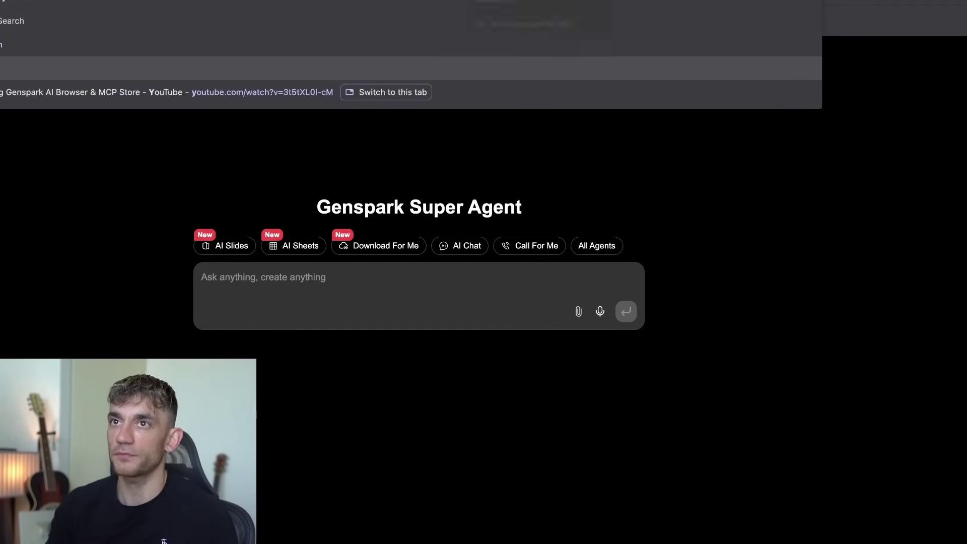
{"action": "type", "text": "outube"}
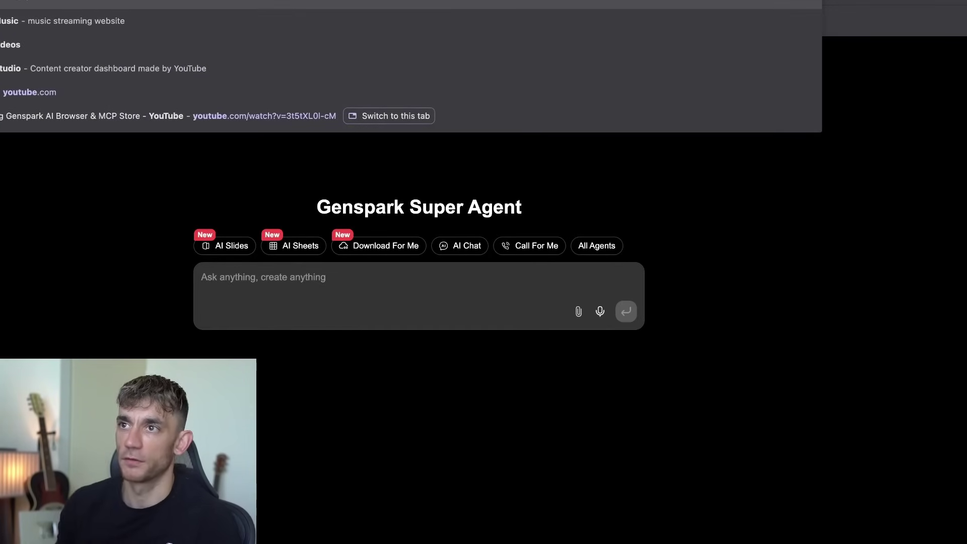
{"action": "key", "text": "Return"}
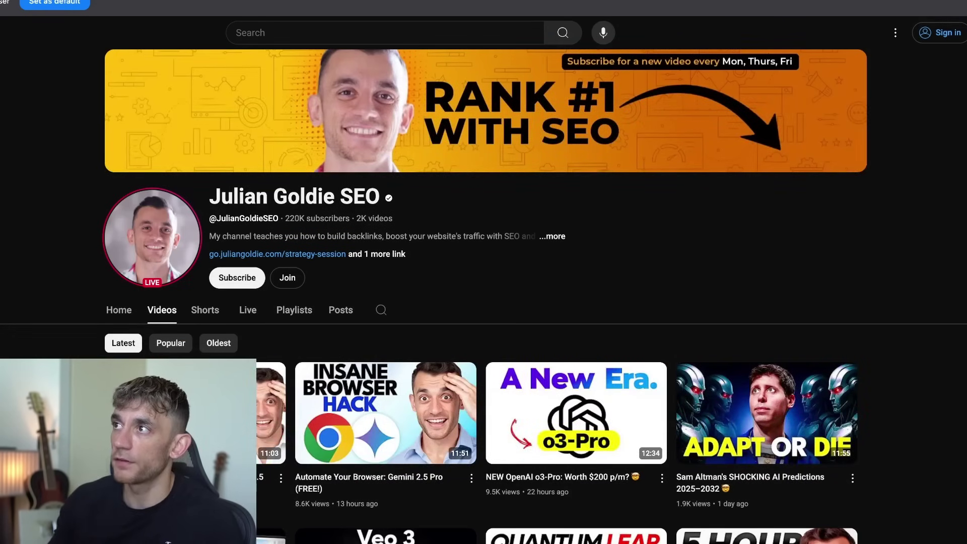
{"action": "right_click", "coordinate": [660, 2]}
{"action": "left_click", "coordinate": [703, 273]}
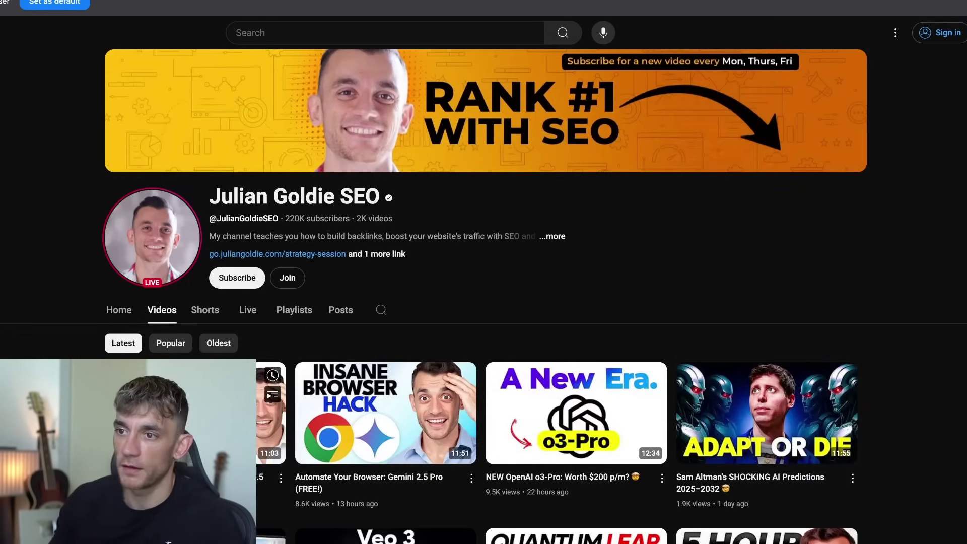
{"action": "left_click", "coordinate": [272, 418]}
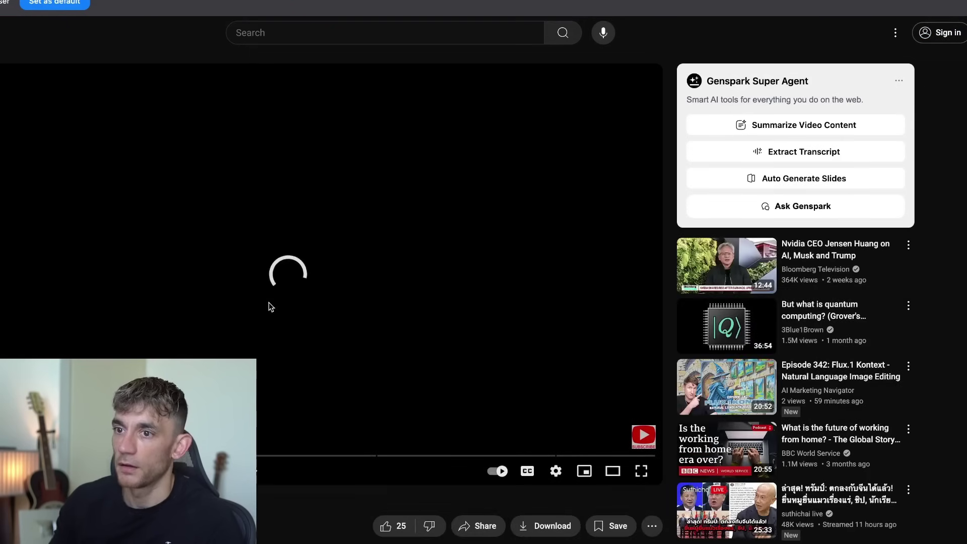
{"action": "left_click", "coordinate": [253, 296]}
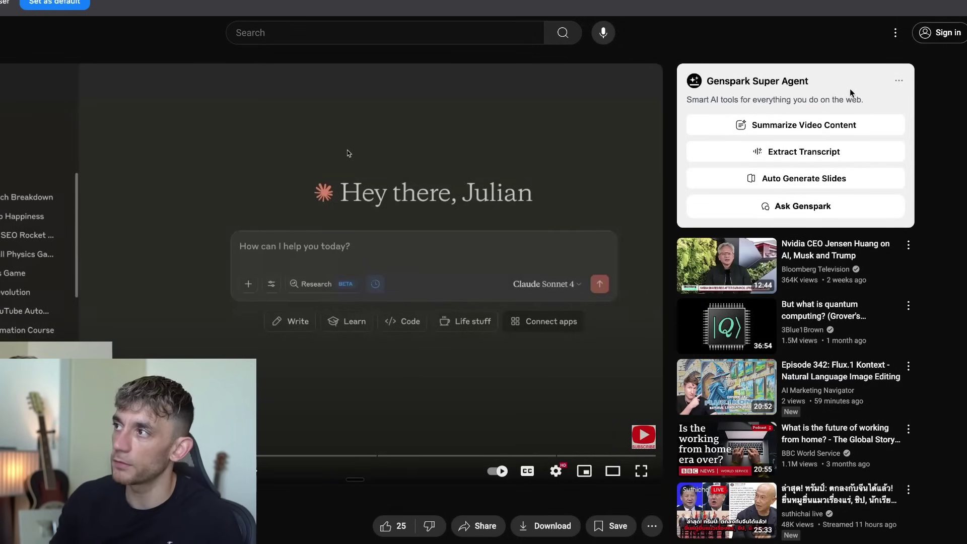
{"action": "left_click", "coordinate": [896, 84]}
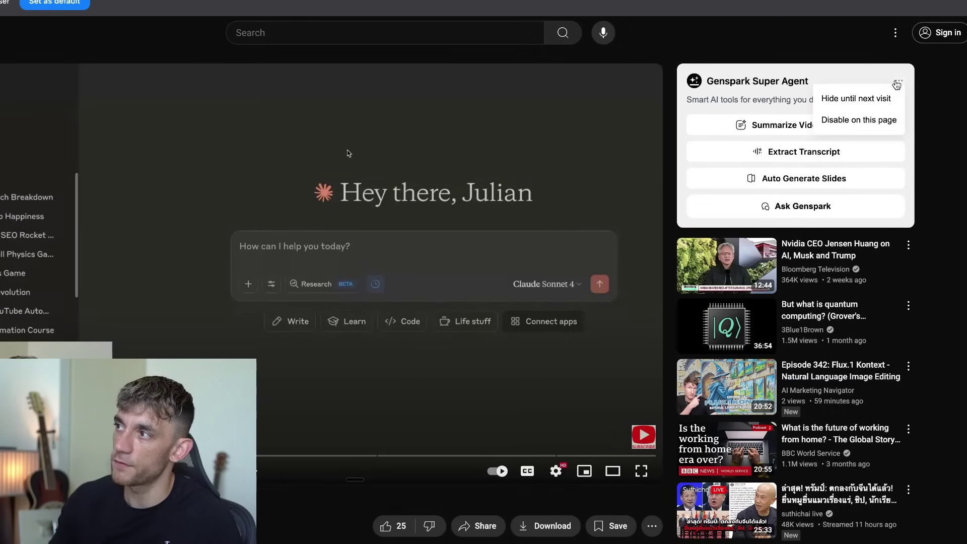
{"action": "left_click", "coordinate": [861, 70]}
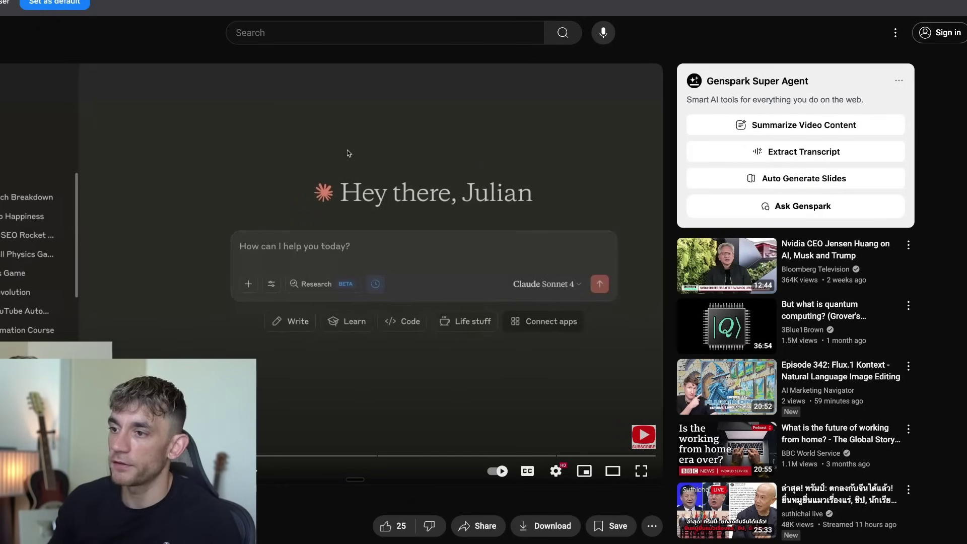
{"action": "mouse_move", "coordinate": [460, 534]}
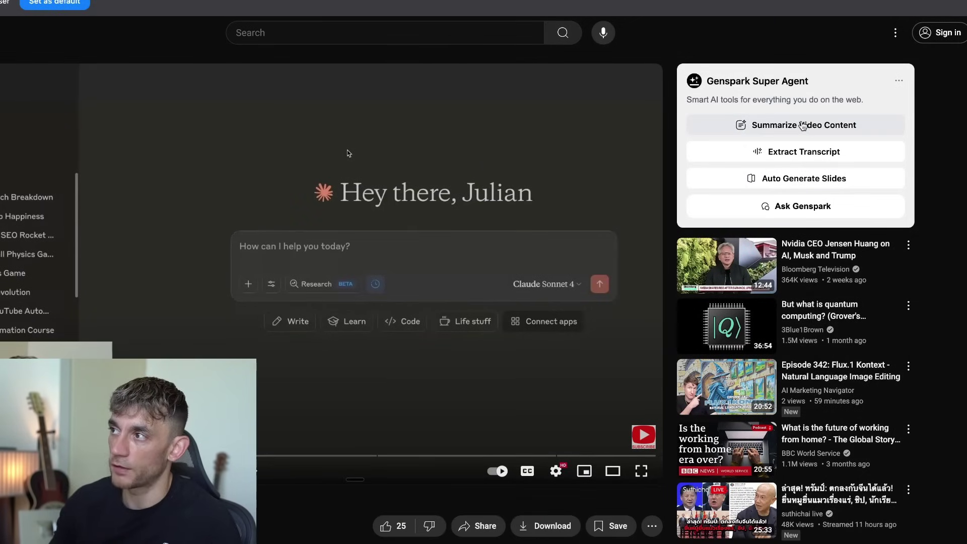
Generate a timestamped summary of the YouTube video and review its Second Challenge section.
{"action": "left_click", "coordinate": [802, 126]}
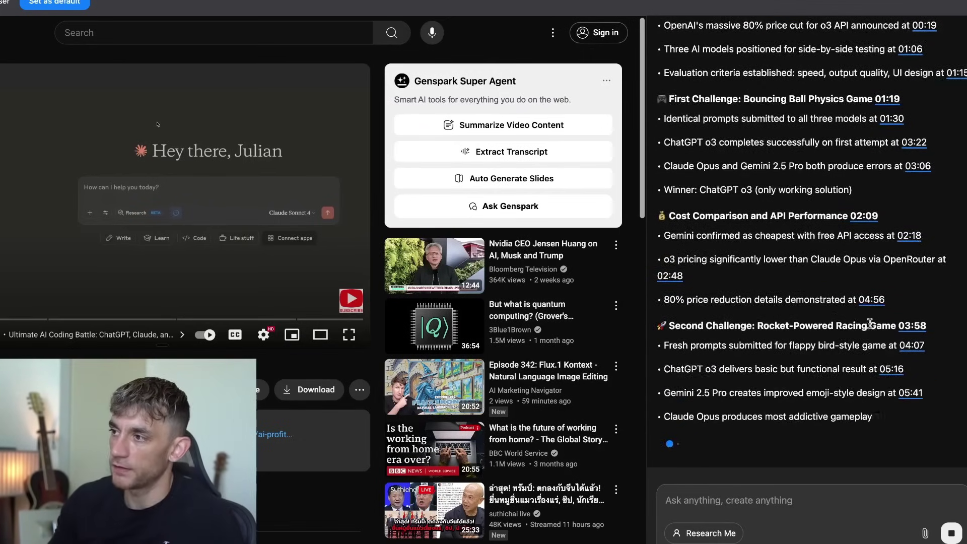
{"action": "left_click_drag", "start_coordinate": [748, 241], "coordinate": [770, 304]}
{"action": "left_click_drag", "start_coordinate": [712, 326], "coordinate": [790, 415]}
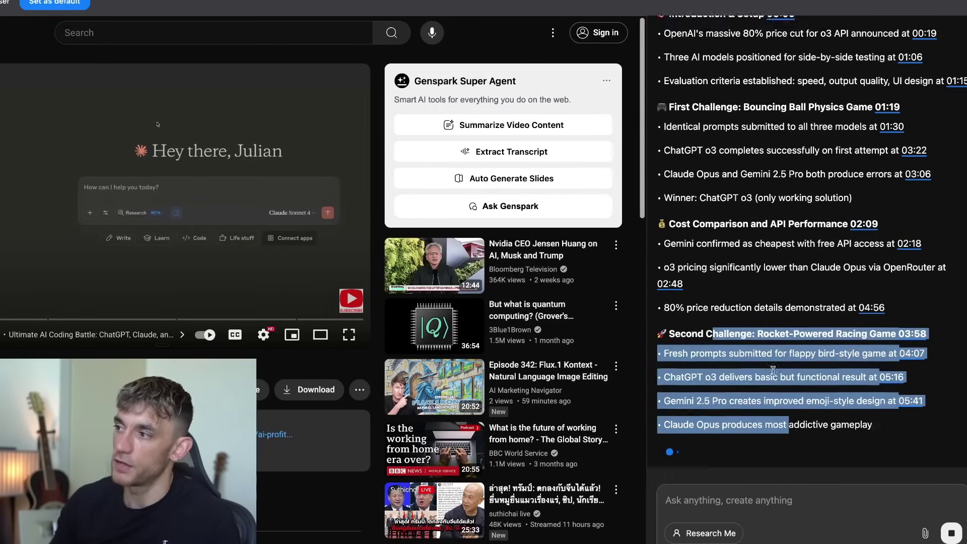
{"action": "left_click", "coordinate": [806, 284]}
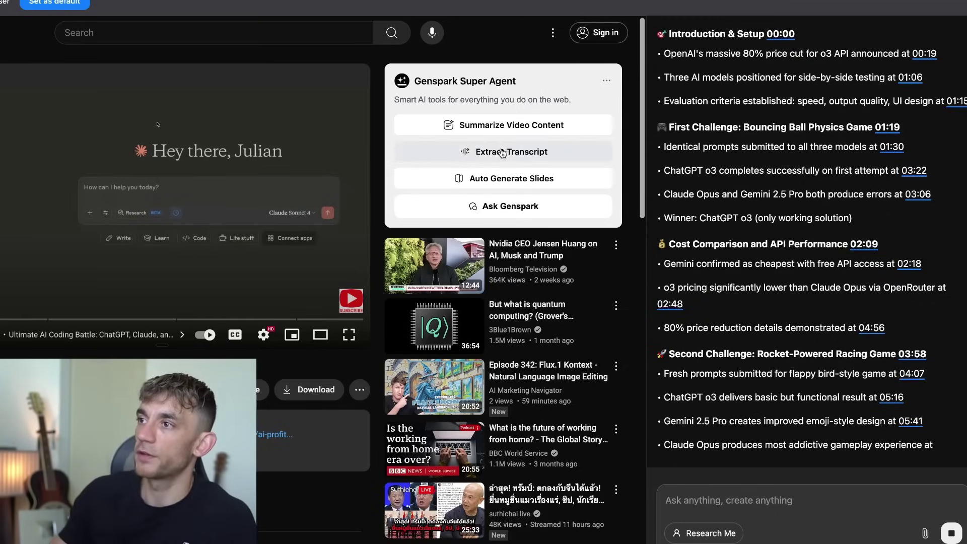
Extract the video transcript, check the downloadable Markdown file, and return to the YouTube page.
{"action": "left_click", "coordinate": [471, 151]}
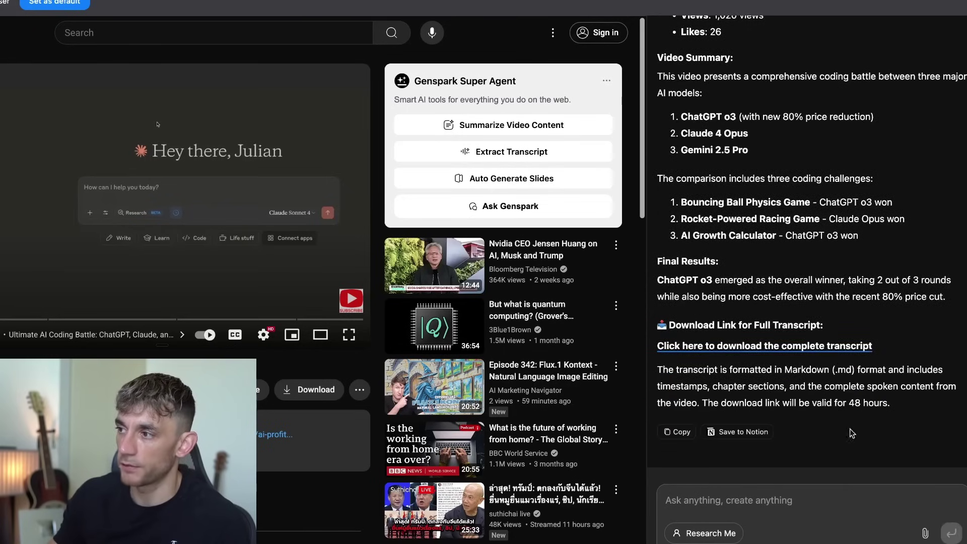
{"action": "left_click", "coordinate": [776, 347]}
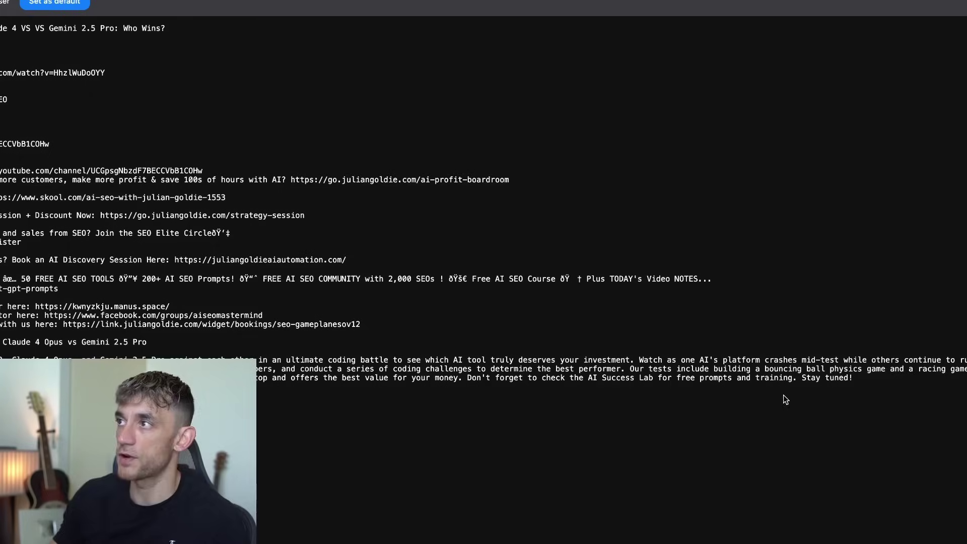
{"action": "scroll", "coordinate": [244, 194], "scroll_direction": "down", "scroll_amount": 10}
{"action": "scroll", "coordinate": [251, 228], "scroll_direction": "up", "scroll_amount": 15}
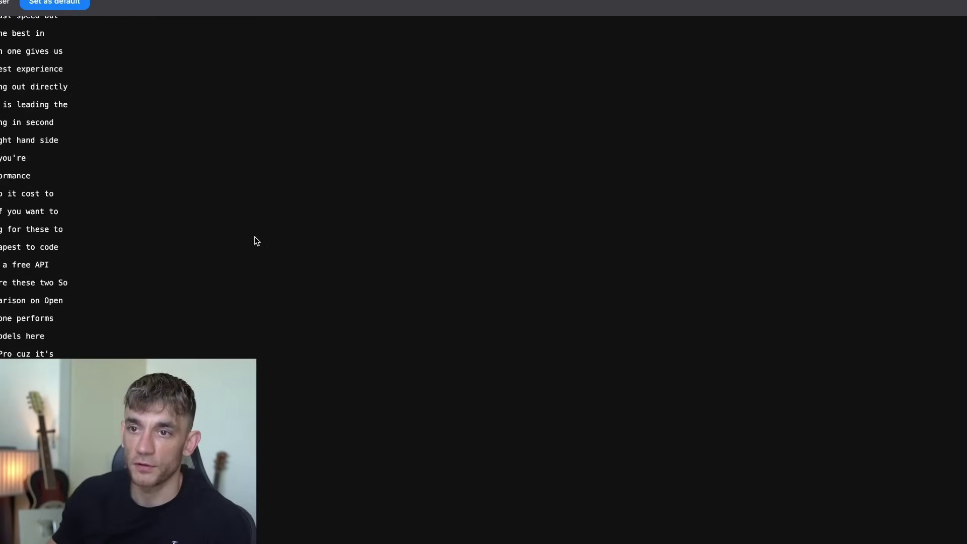
{"action": "key", "text": "ctrl+w"}
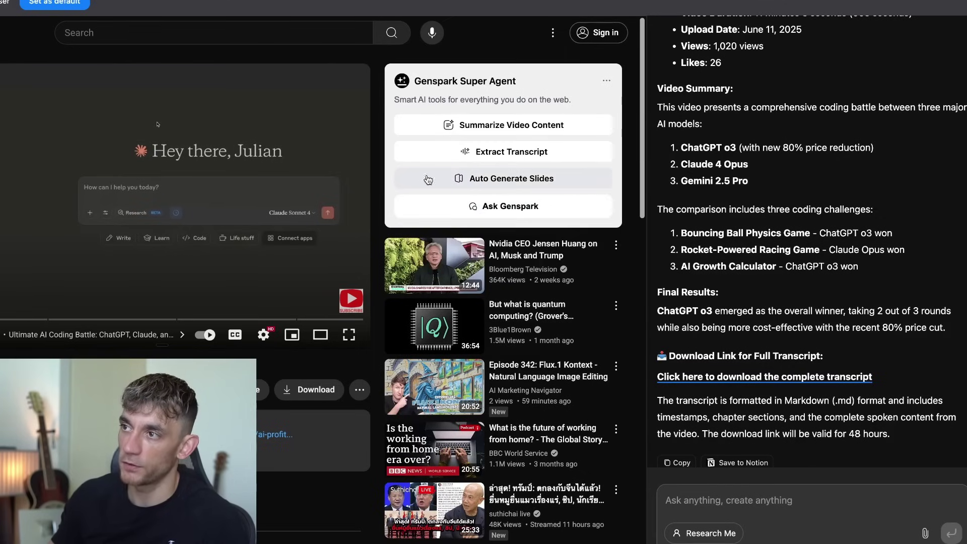
Start a new Ask Genspark chat and ask 'who won?' about the video.
{"action": "left_click", "coordinate": [532, 210]}
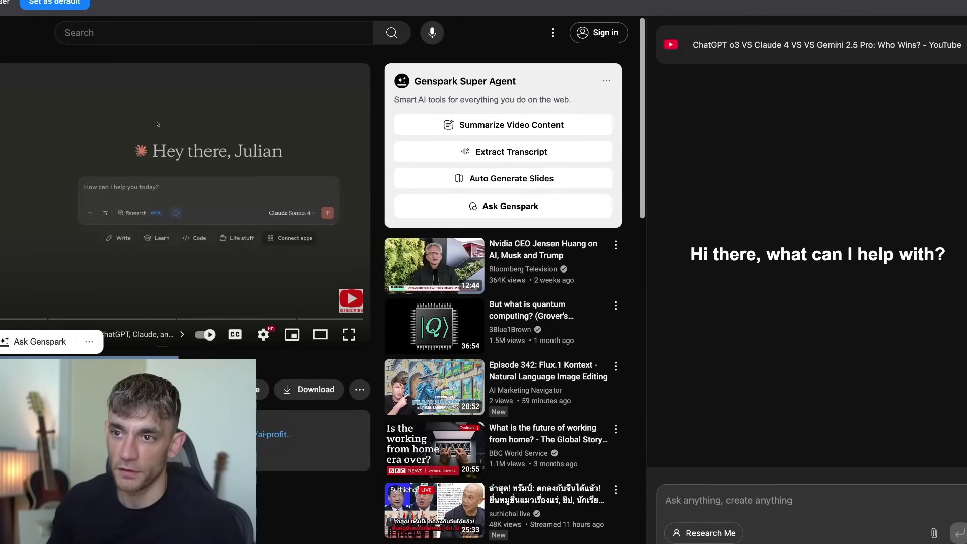
{"action": "left_click", "coordinate": [690, 511]}
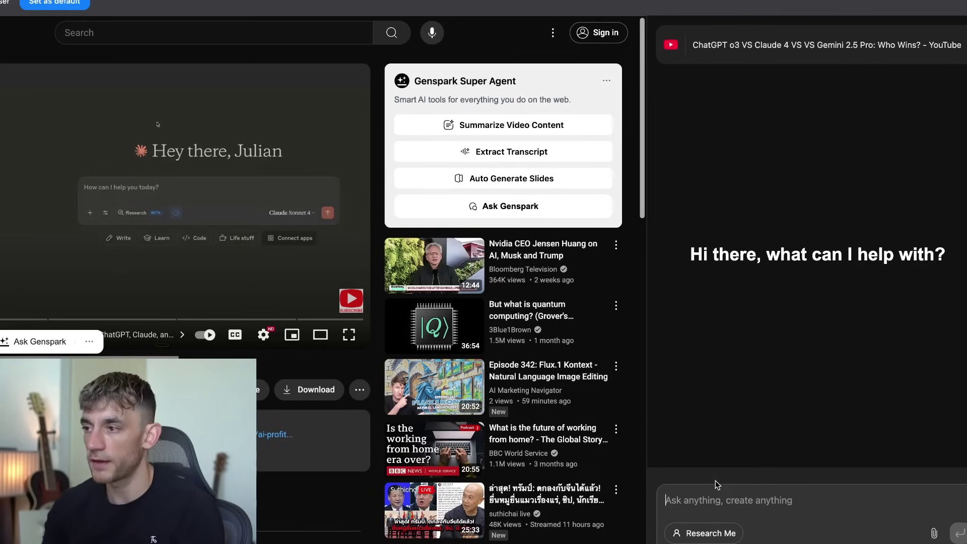
{"action": "type", "text": "who won?"}
{"action": "key", "text": "Return"}
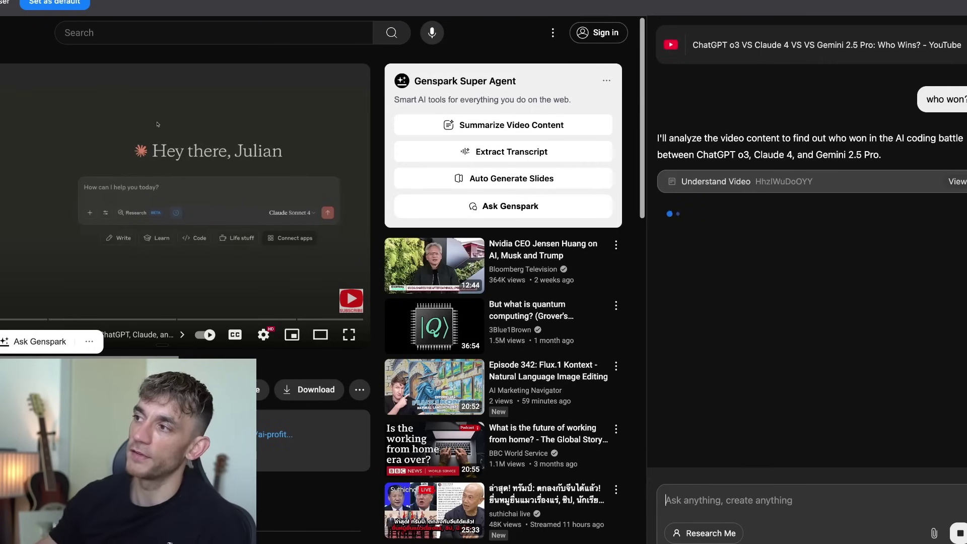
Inspect the Understand Video details Genspark analysed, then close that details panel.
{"action": "left_click", "coordinate": [956, 182]}
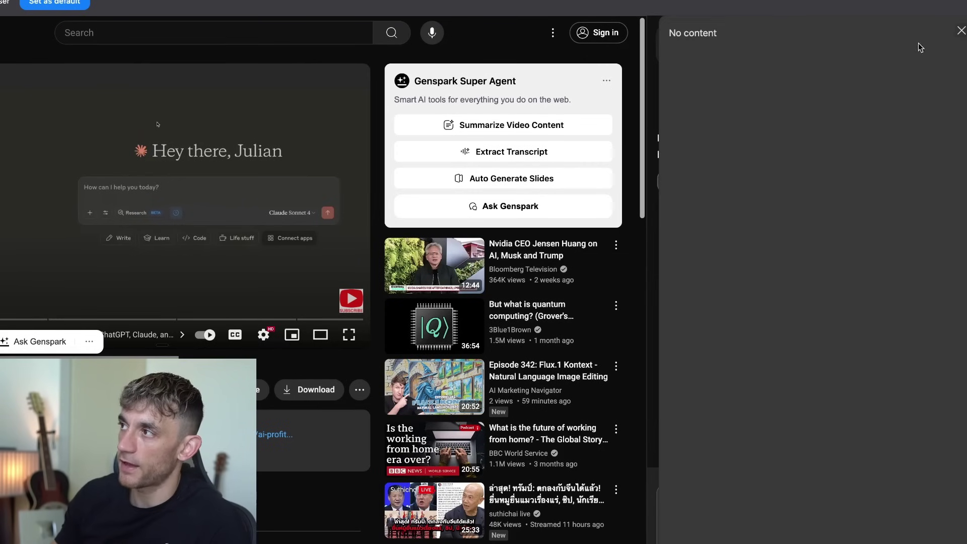
{"action": "scroll", "coordinate": [768, 180], "scroll_direction": "down", "scroll_amount": 5}
{"action": "scroll", "coordinate": [767, 181], "scroll_direction": "down", "scroll_amount": 10}
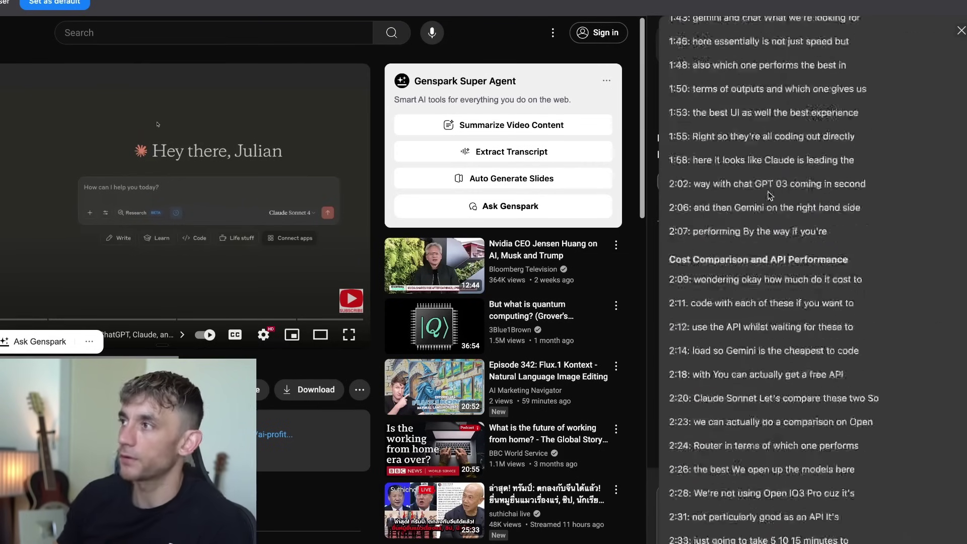
{"action": "scroll", "coordinate": [767, 180], "scroll_direction": "up", "scroll_amount": 15}
{"action": "left_click", "coordinate": [960, 34]}
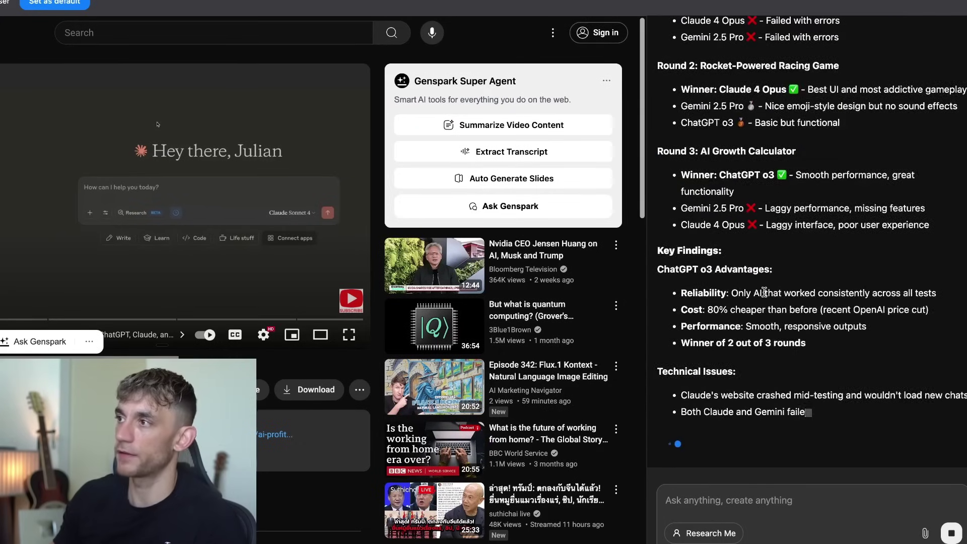
Read the answer naming ChatGPT o3 the winner, highlighting its Final Score line.
{"action": "scroll", "coordinate": [766, 290], "scroll_direction": "up", "scroll_amount": 3}
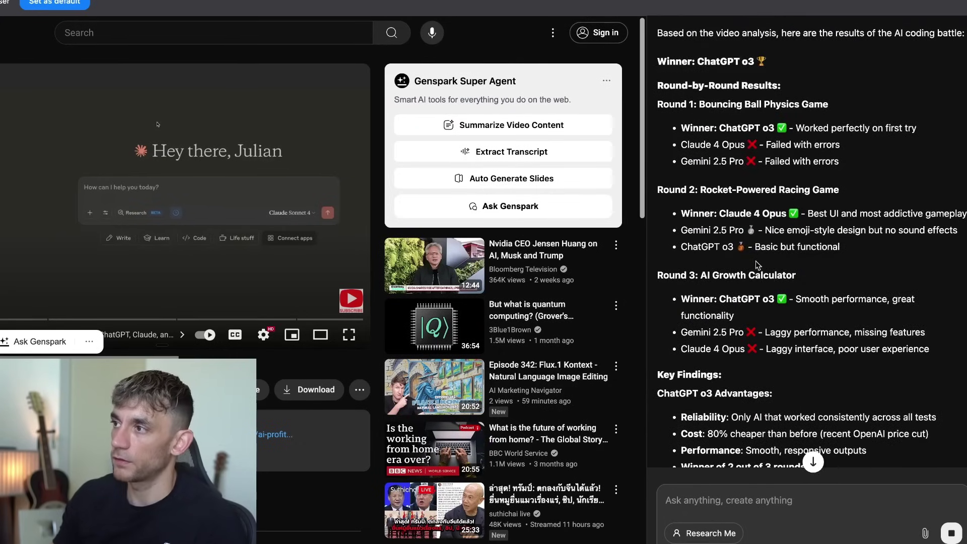
{"action": "scroll", "coordinate": [755, 264], "scroll_direction": "down", "scroll_amount": 6}
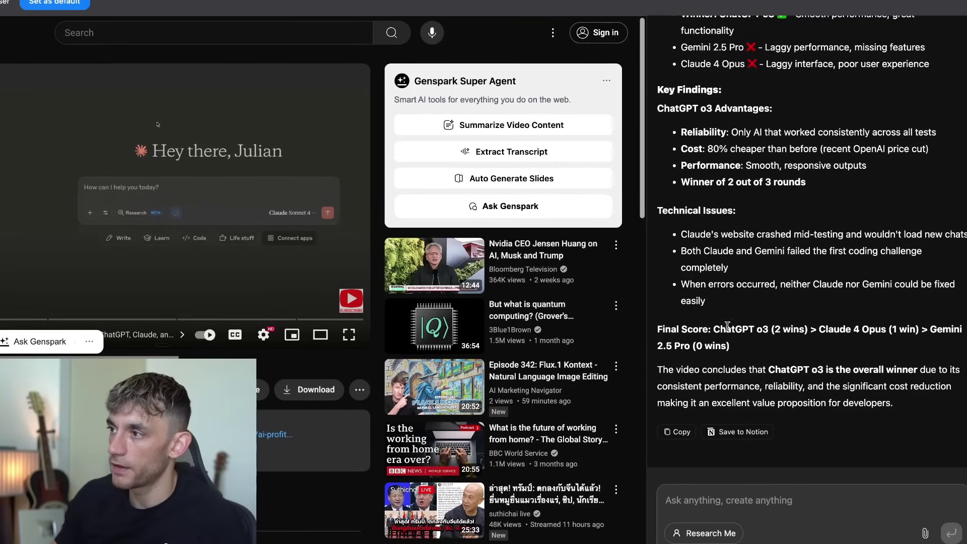
{"action": "left_click_drag", "start_coordinate": [702, 329], "coordinate": [765, 370]}
{"action": "scroll", "coordinate": [804, 338], "scroll_direction": "up", "scroll_amount": 15}
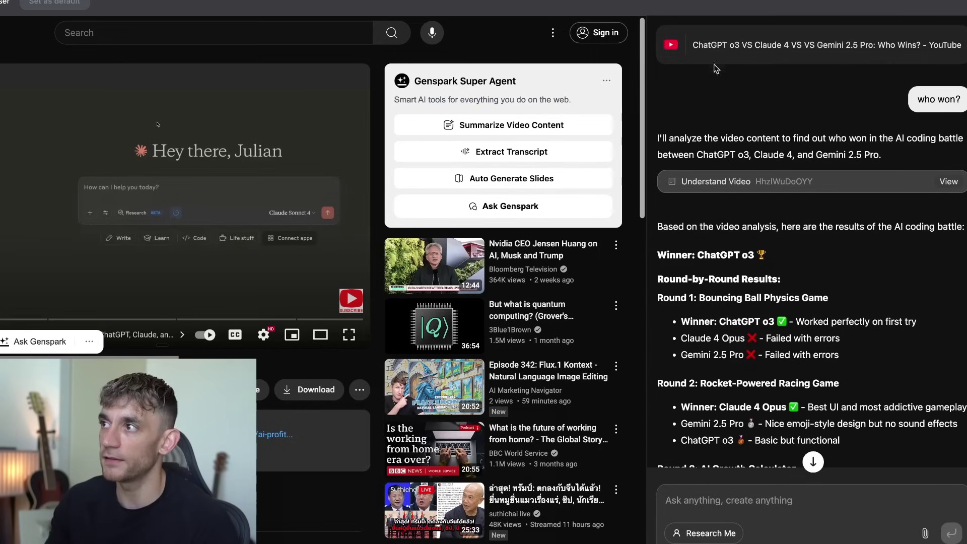
{"action": "left_click", "coordinate": [544, 196]}
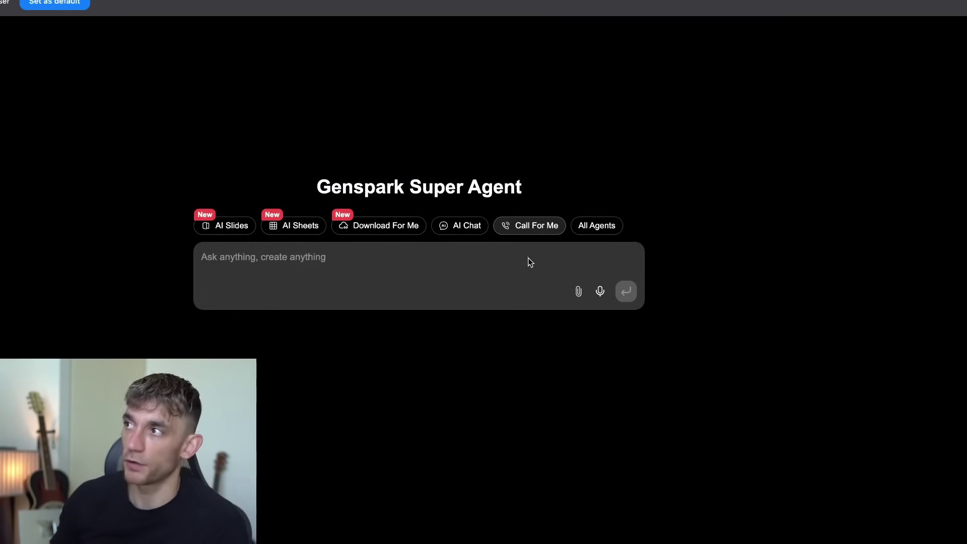
{"action": "left_click", "coordinate": [534, 247]}
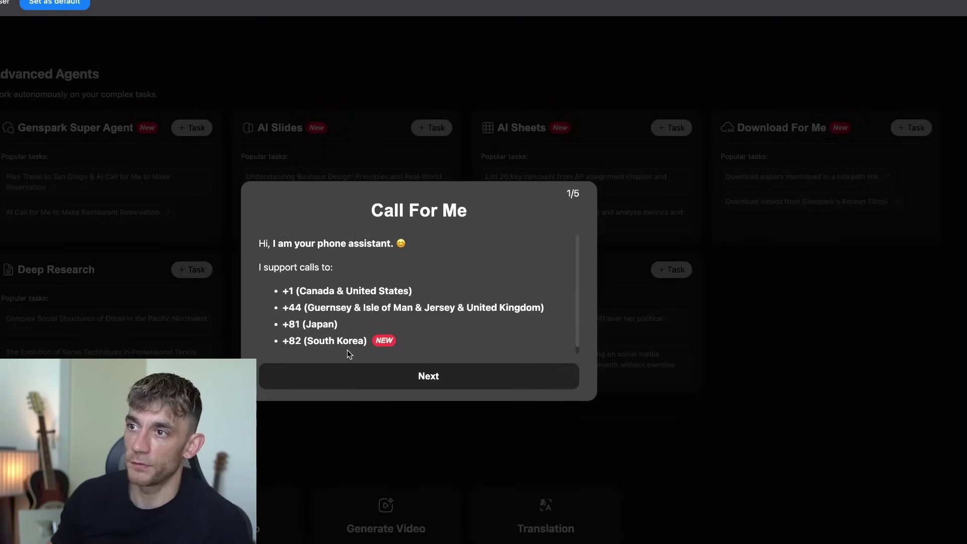
{"action": "left_click_drag", "start_coordinate": [270, 241], "coordinate": [473, 352]}
{"action": "left_click", "coordinate": [501, 267]}
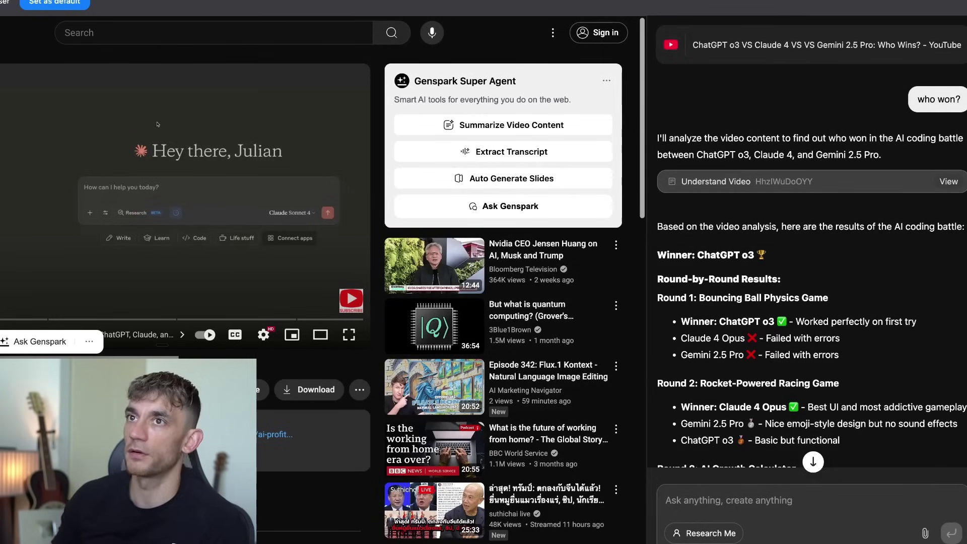
Go to the Amazon home page, with the sidebar reset to an empty chat.
{"action": "key", "text": "ctrl+l"}
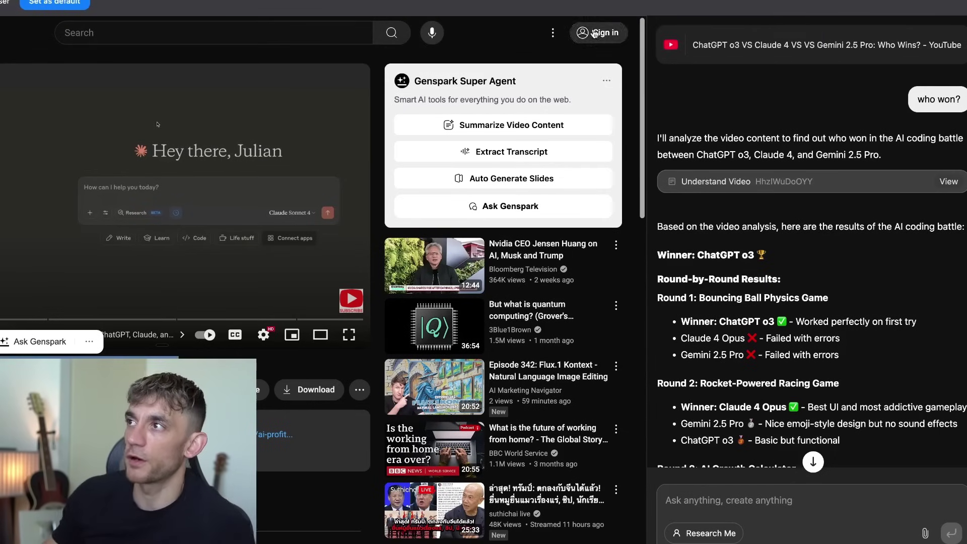
{"action": "key", "text": "ctrl+Tab"}
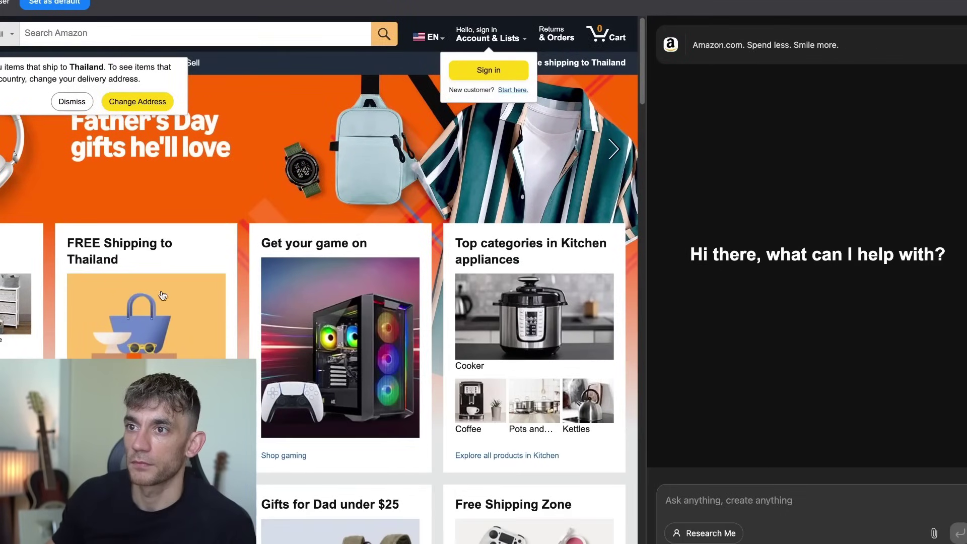
Review the Super Agent greeting and Smart AI tools description beside the ZELUS Weighted Vest page.
{"action": "scroll", "coordinate": [440, 394], "scroll_direction": "down", "scroll_amount": 3}
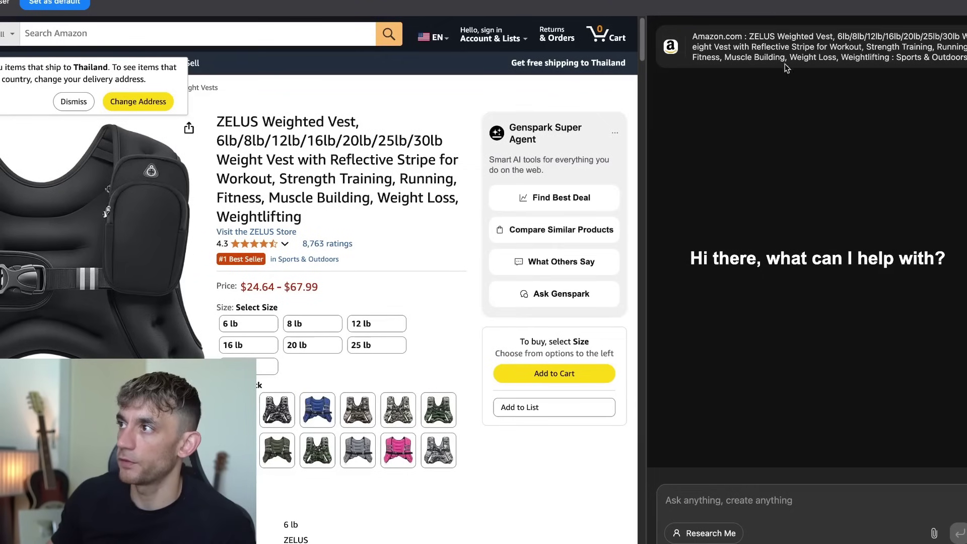
{"action": "triple_click", "coordinate": [752, 46]}
{"action": "left_click_drag", "start_coordinate": [679, 266], "coordinate": [942, 258]}
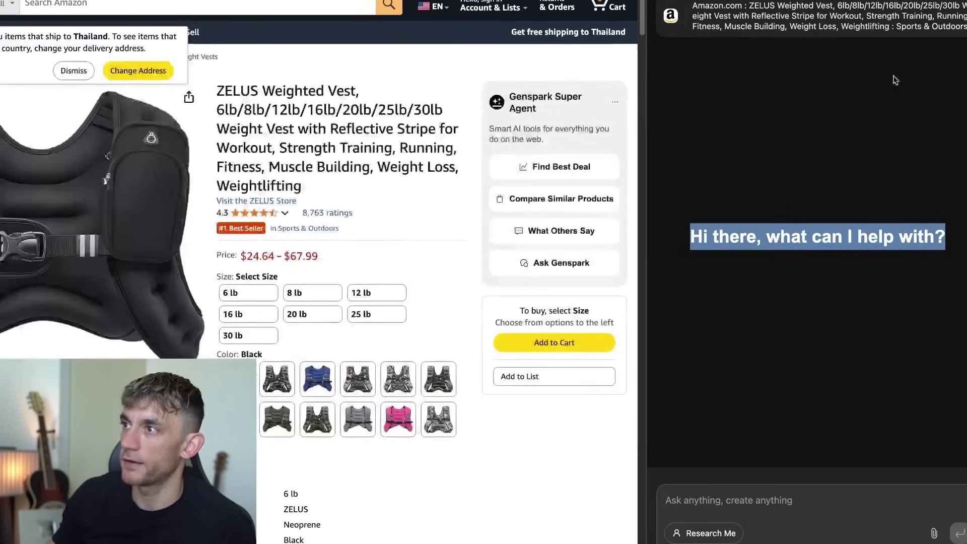
{"action": "left_click", "coordinate": [920, 15]}
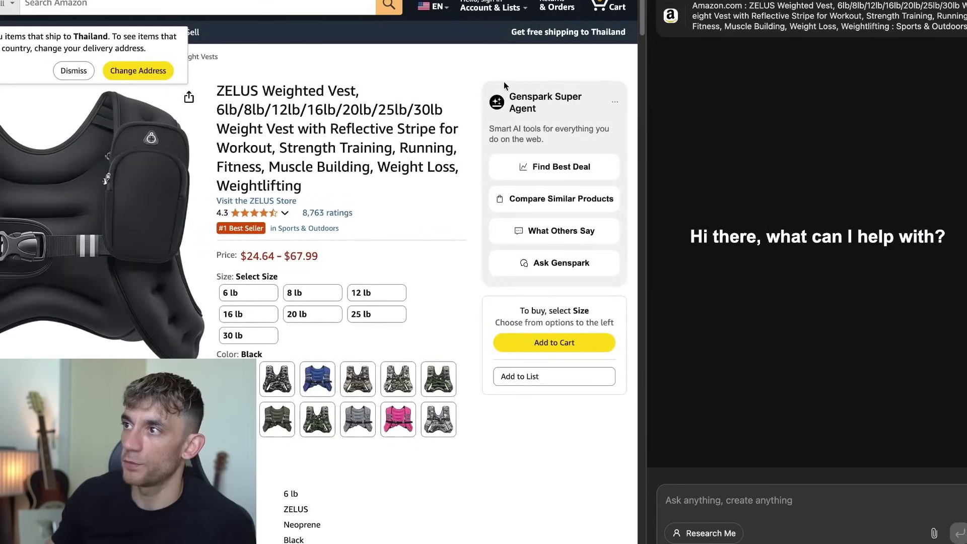
{"action": "left_click_drag", "start_coordinate": [504, 81], "coordinate": [553, 142]}
{"action": "left_click", "coordinate": [559, 146]}
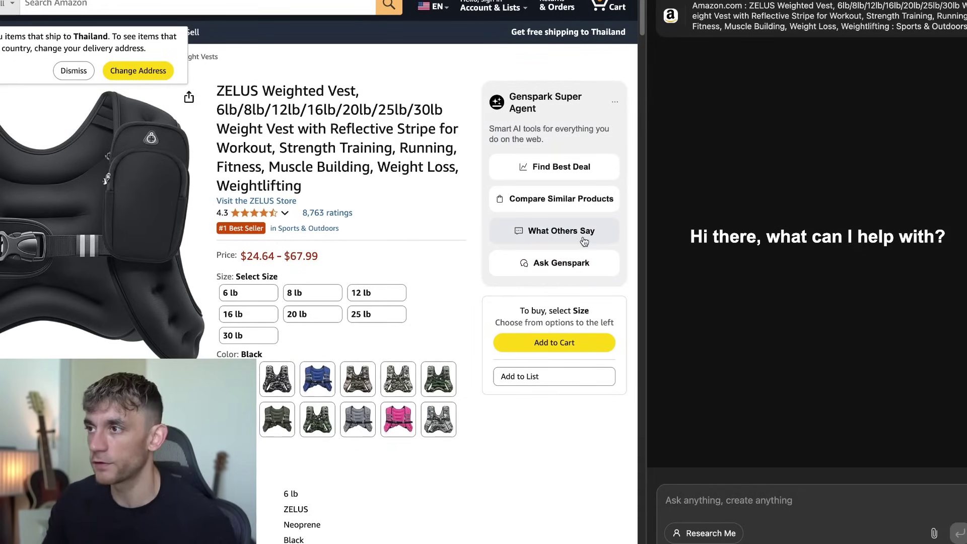
Run Find Best Deal on the ZELUS Weighted Vest and return to the Genspark Browser Agent lesson.
{"action": "left_click", "coordinate": [559, 168]}
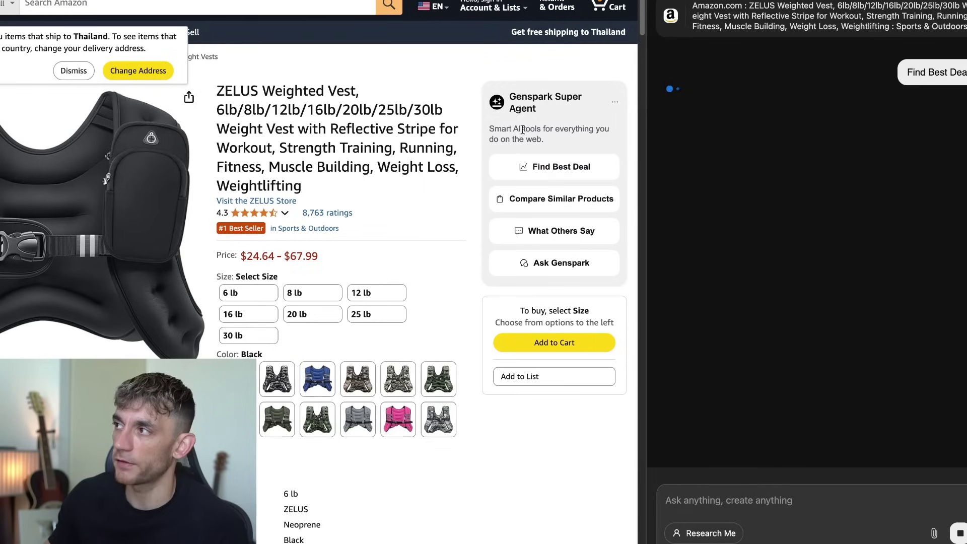
{"action": "triple_click", "coordinate": [820, 5]}
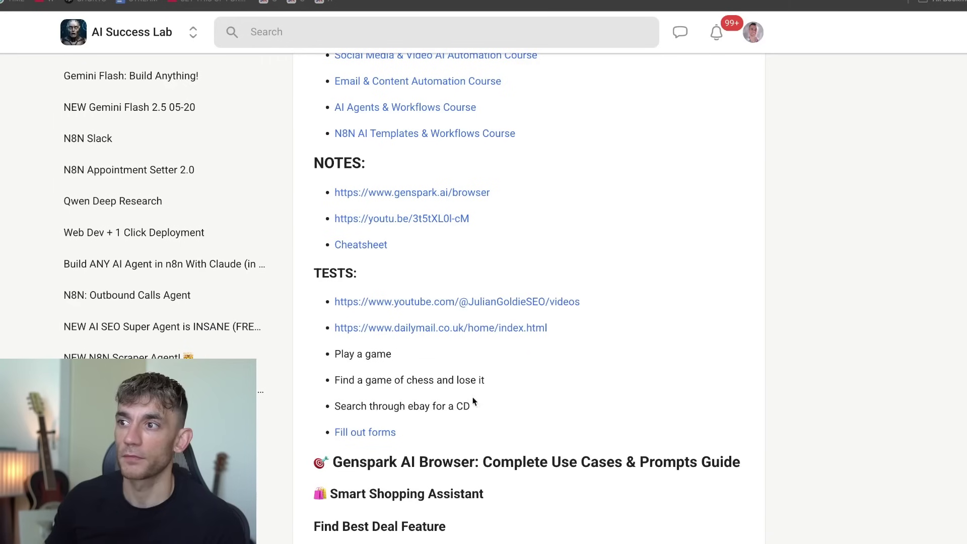
{"action": "scroll", "coordinate": [474, 401], "scroll_direction": "up", "scroll_amount": 15}
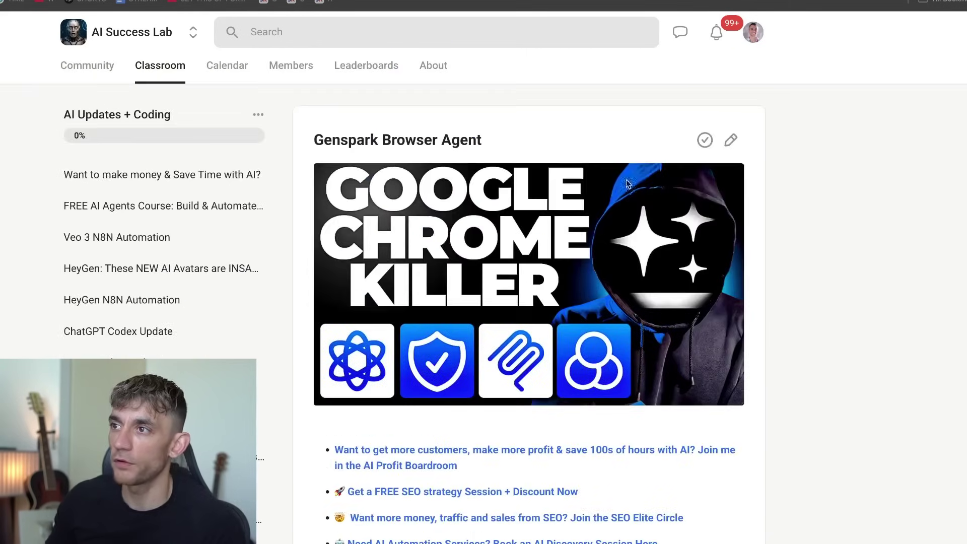
Scroll down to the lesson's NOTES and open the Cheatsheet link.
{"action": "scroll", "coordinate": [316, 197], "scroll_direction": "down", "scroll_amount": 8}
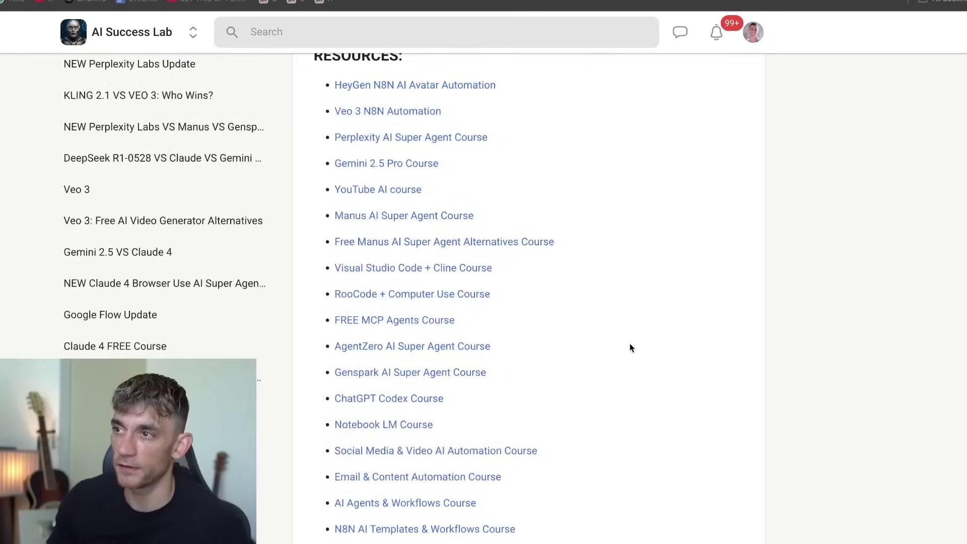
{"action": "left_click_drag", "start_coordinate": [320, 175], "coordinate": [656, 468]}
{"action": "scroll", "coordinate": [650, 443], "scroll_direction": "down", "scroll_amount": 3}
{"action": "left_click", "coordinate": [645, 422]}
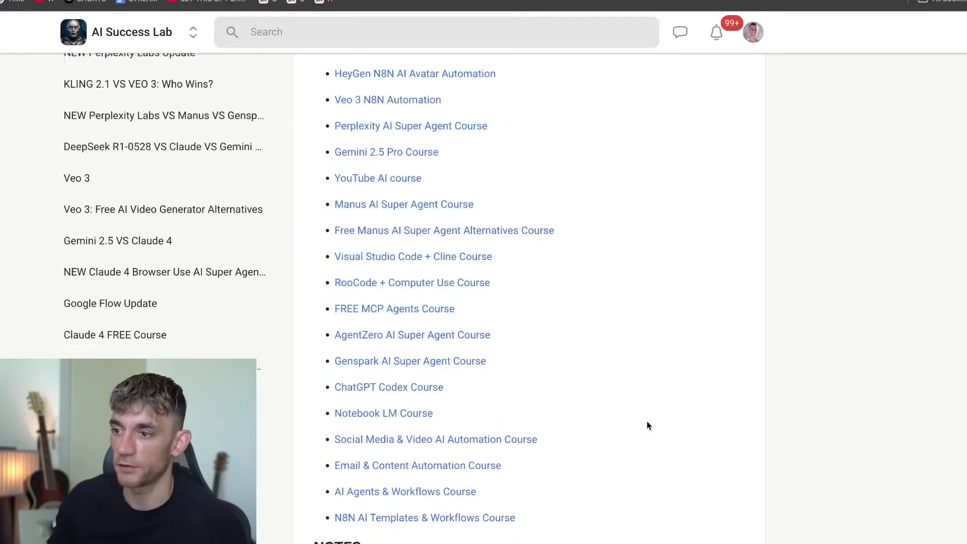
{"action": "scroll", "coordinate": [644, 413], "scroll_direction": "down", "scroll_amount": 6}
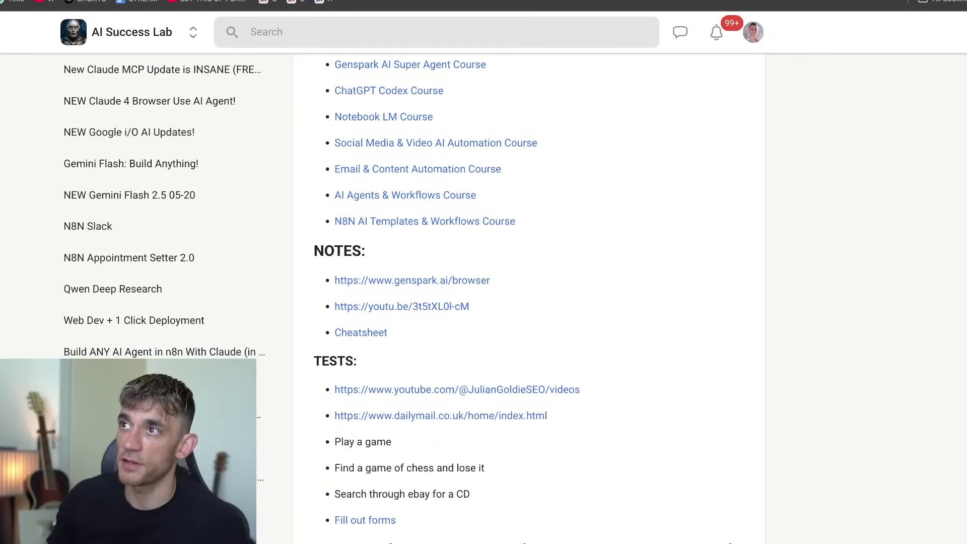
{"action": "left_click", "coordinate": [360, 335]}
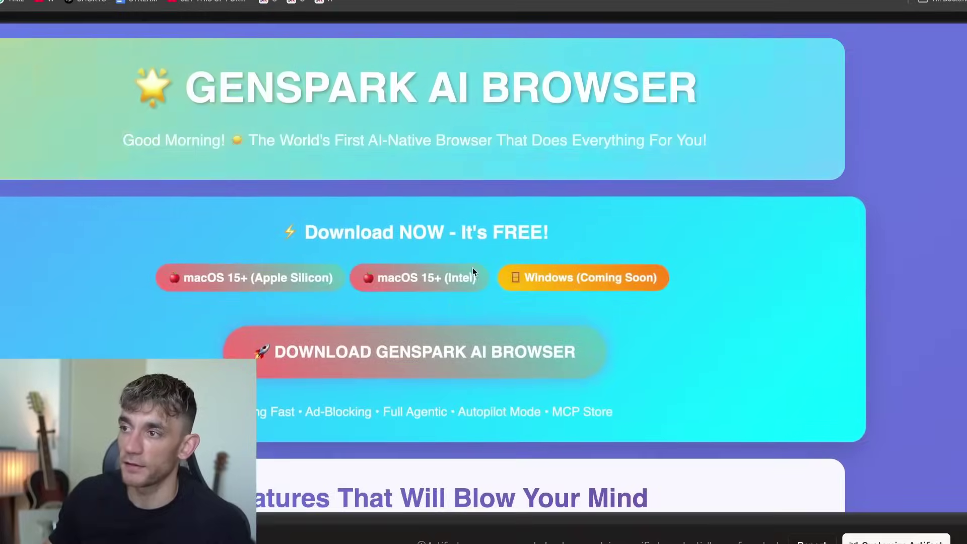
Scroll through the cheatsheet's feature sections and comparison table.
{"action": "scroll", "coordinate": [476, 282], "scroll_direction": "down", "scroll_amount": 5}
{"action": "scroll", "coordinate": [481, 294], "scroll_direction": "down", "scroll_amount": 9}
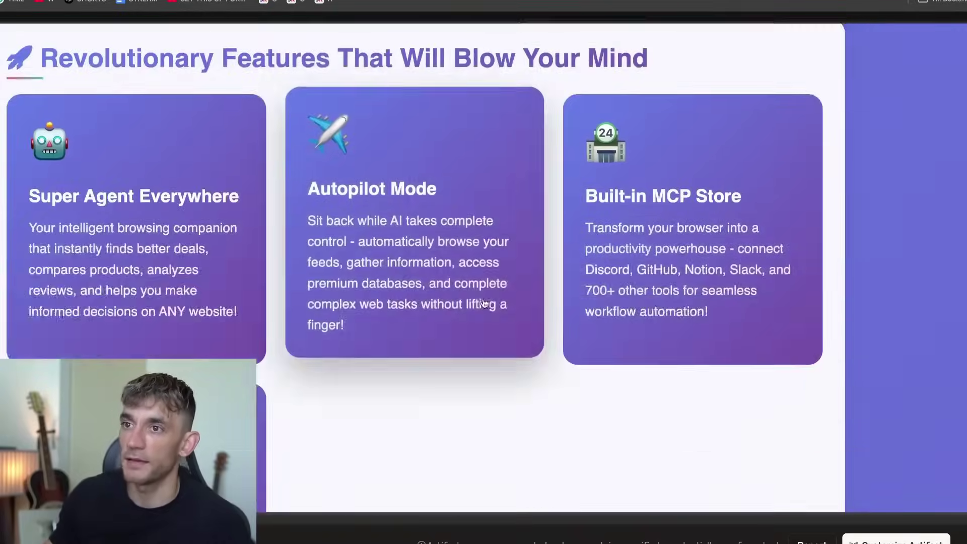
{"action": "scroll", "coordinate": [493, 319], "scroll_direction": "down", "scroll_amount": 14}
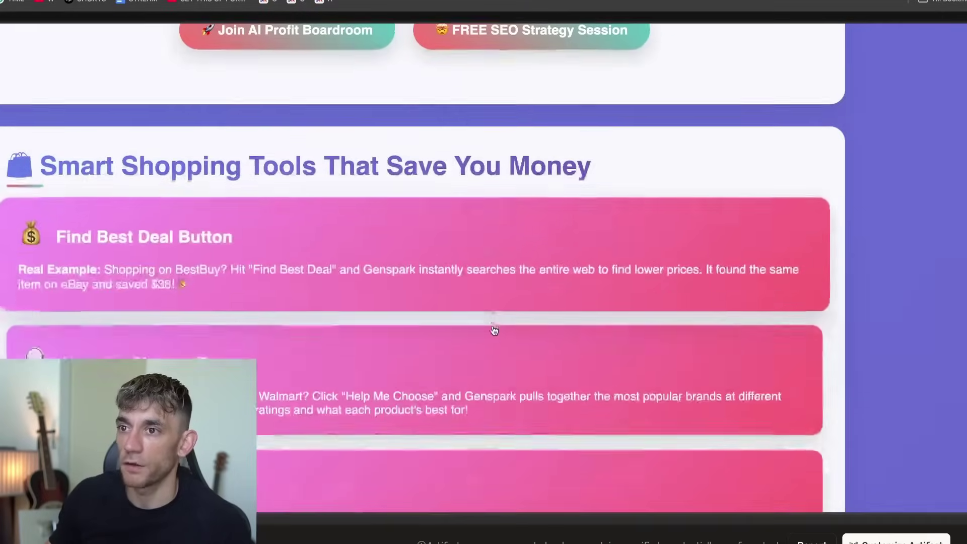
{"action": "scroll", "coordinate": [492, 337], "scroll_direction": "down", "scroll_amount": 15}
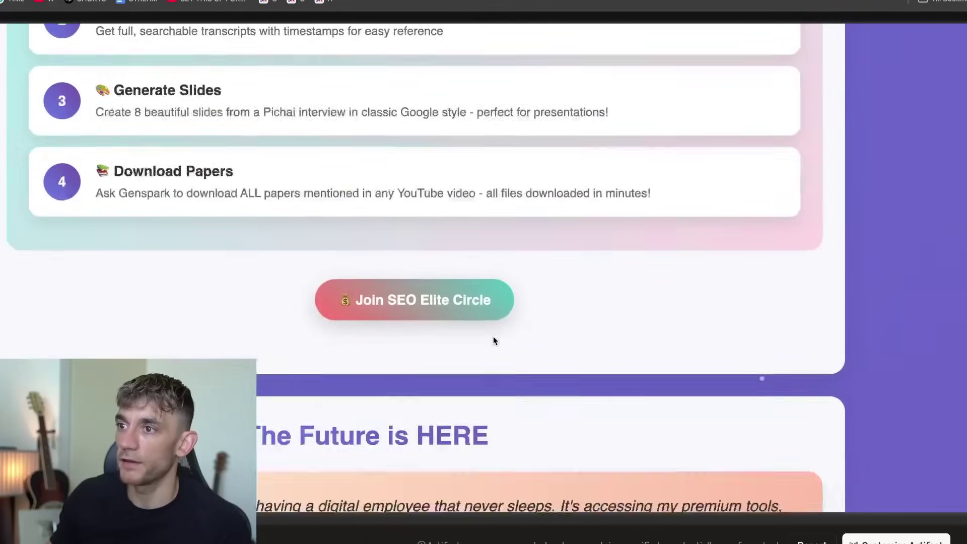
{"action": "scroll", "coordinate": [494, 359], "scroll_direction": "down", "scroll_amount": 20}
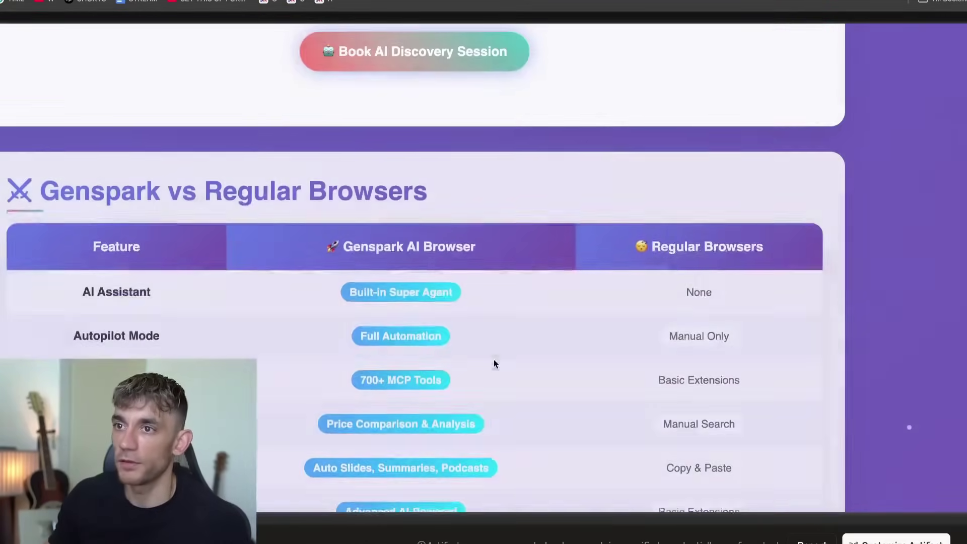
{"action": "scroll", "coordinate": [499, 370], "scroll_direction": "down", "scroll_amount": 15}
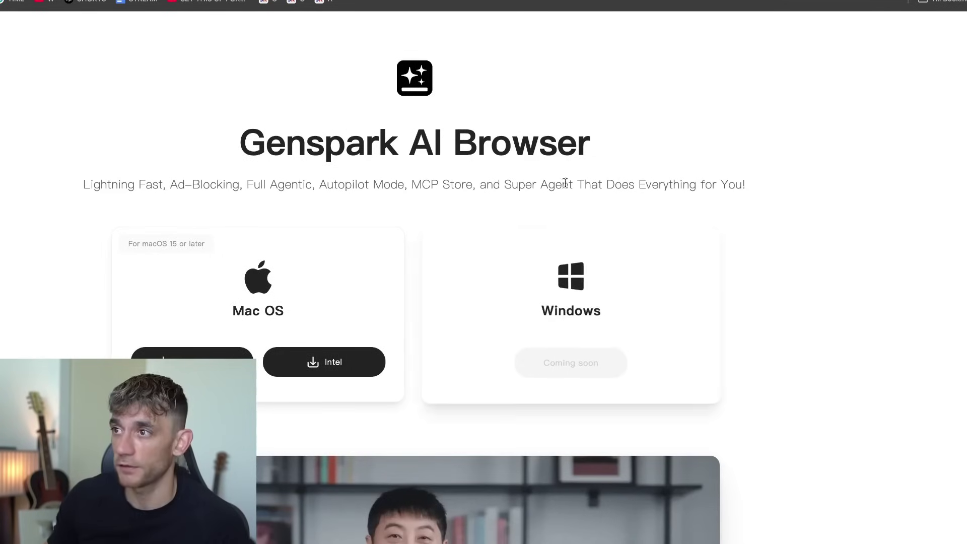
Look over the official Genspark download page with its macOS builds.
{"action": "scroll", "coordinate": [292, 195], "scroll_direction": "down", "scroll_amount": 10}
{"action": "scroll", "coordinate": [367, 271], "scroll_direction": "up", "scroll_amount": 10}
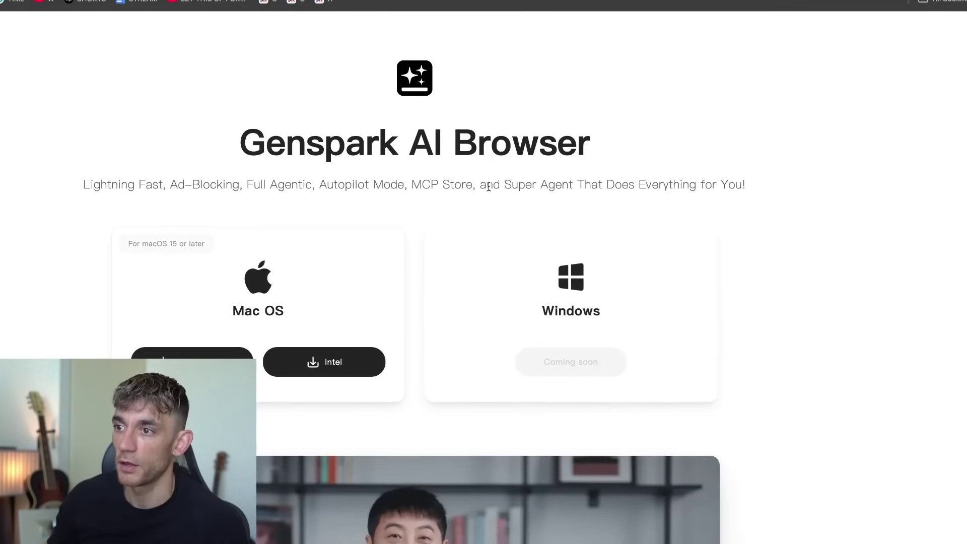
{"action": "scroll", "coordinate": [494, 190], "scroll_direction": "down", "scroll_amount": 15}
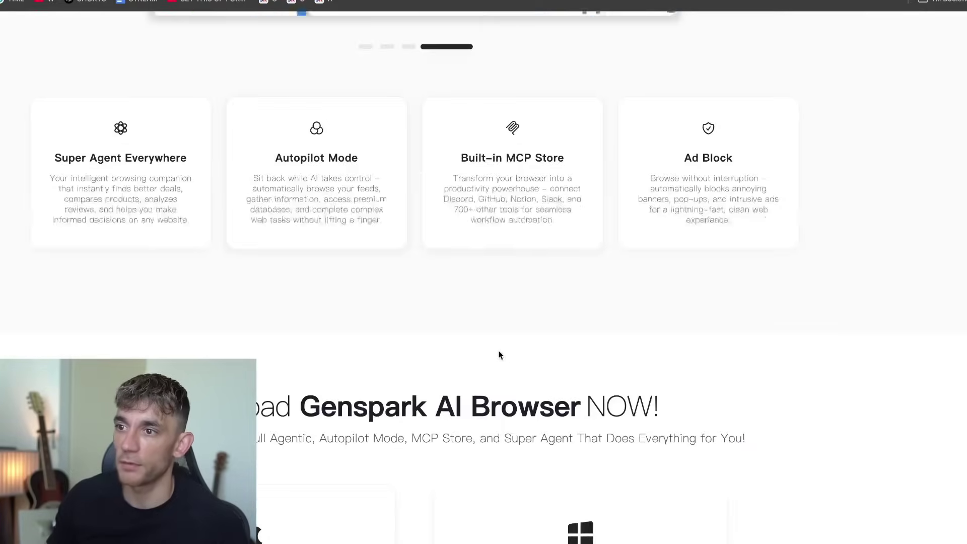
{"action": "scroll", "coordinate": [514, 353], "scroll_direction": "up", "scroll_amount": 15}
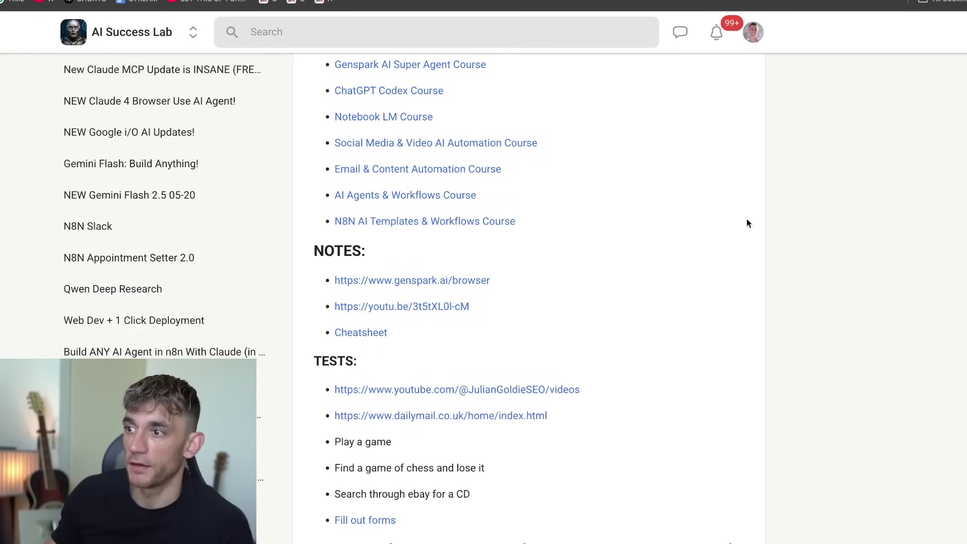
Read through the lesson's use-case prompts guide, then jump back to the top.
{"action": "scroll", "coordinate": [746, 220], "scroll_direction": "down", "scroll_amount": 5}
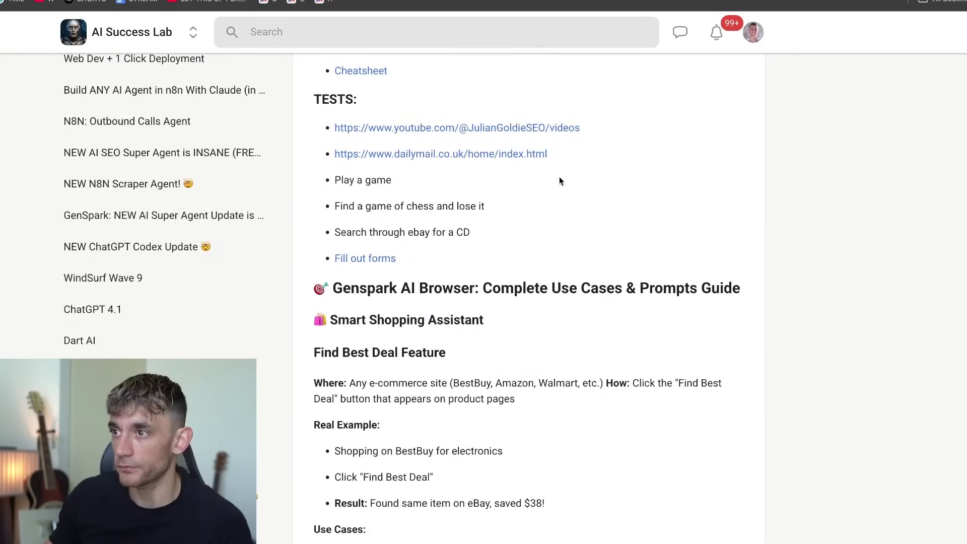
{"action": "scroll", "coordinate": [574, 265], "scroll_direction": "down", "scroll_amount": 4}
{"action": "left_click_drag", "start_coordinate": [574, 265], "coordinate": [540, 265]}
{"action": "left_click", "coordinate": [530, 280]}
{"action": "scroll", "coordinate": [530, 280], "scroll_direction": "down", "scroll_amount": 10}
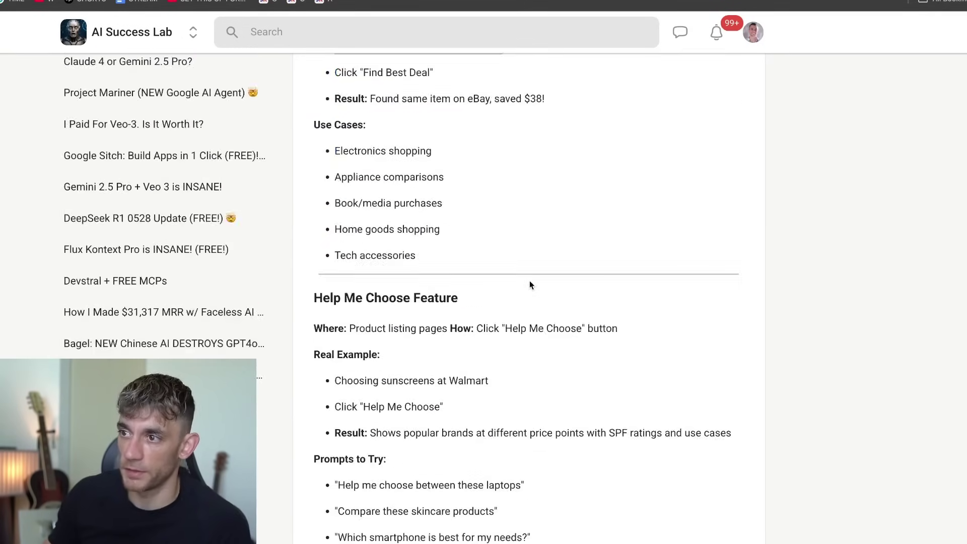
{"action": "scroll", "coordinate": [537, 300], "scroll_direction": "down", "scroll_amount": 20}
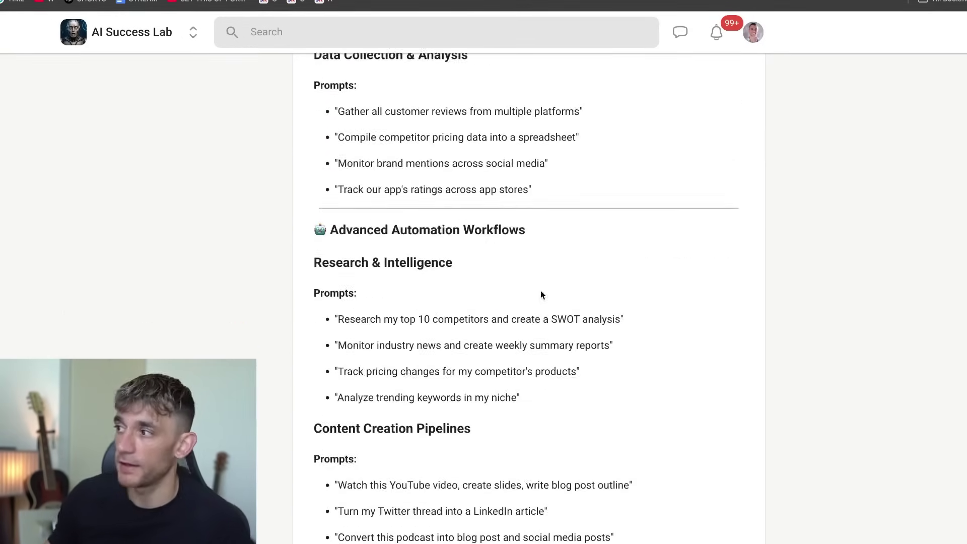
{"action": "key", "text": "Home"}
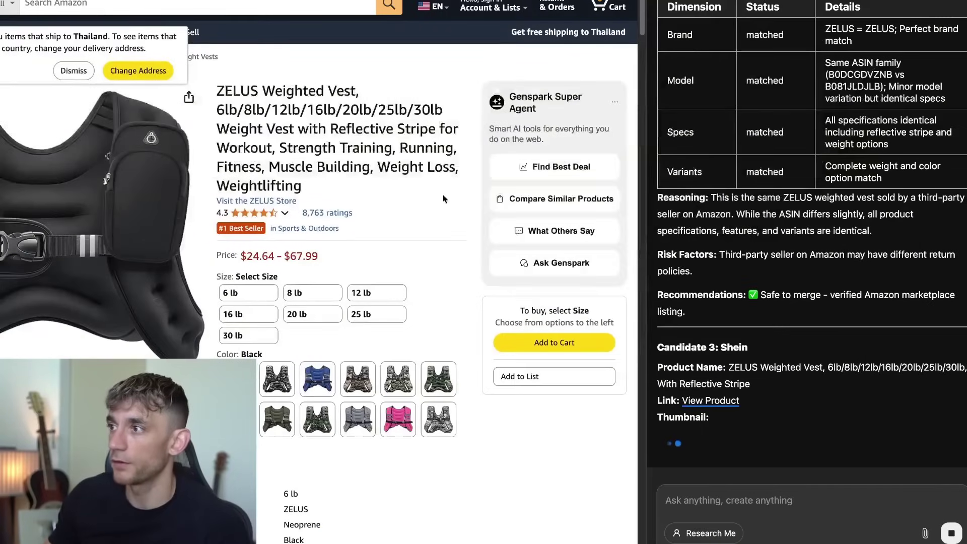
Read the Find Best Deal request and each candidate listing's match analysis.
{"action": "scroll", "coordinate": [745, 281], "scroll_direction": "up", "scroll_amount": 20}
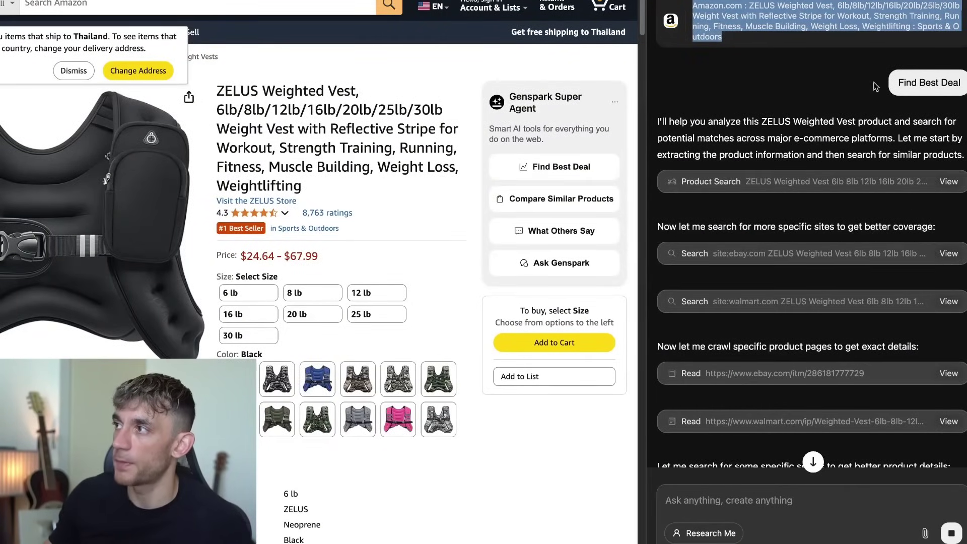
{"action": "left_click_drag", "start_coordinate": [898, 82], "coordinate": [958, 93]}
{"action": "scroll", "coordinate": [884, 168], "scroll_direction": "down", "scroll_amount": 10}
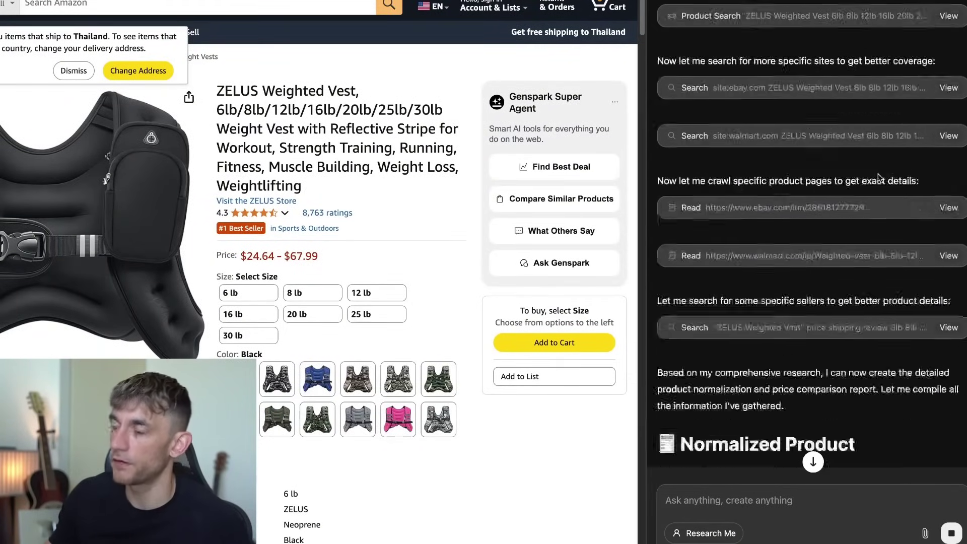
{"action": "scroll", "coordinate": [756, 347], "scroll_direction": "down", "scroll_amount": 2}
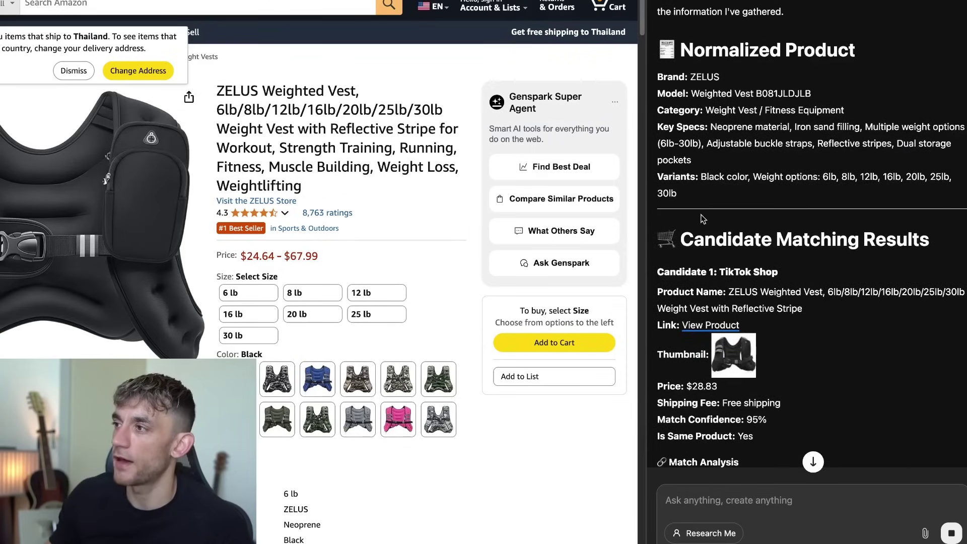
{"action": "left_click_drag", "start_coordinate": [679, 230], "coordinate": [890, 328]}
{"action": "left_click", "coordinate": [890, 335]}
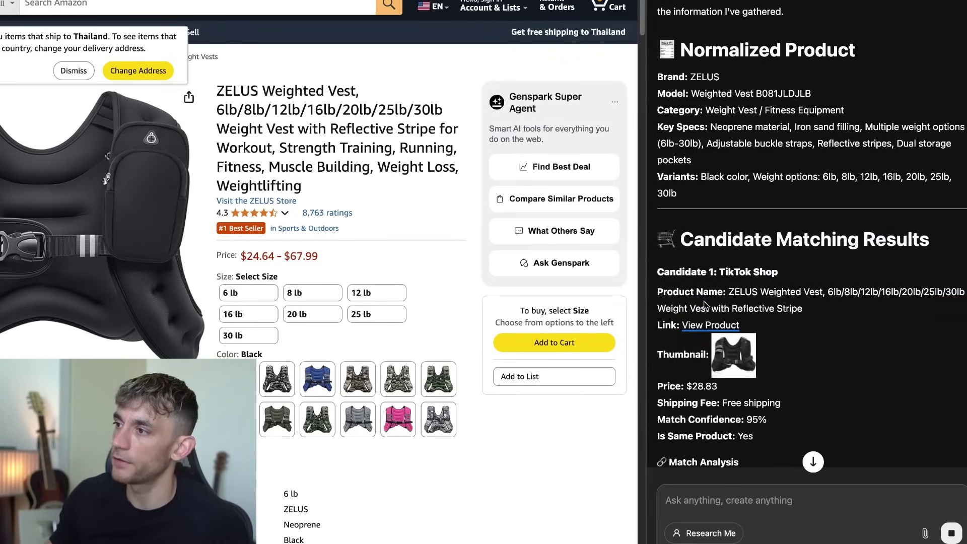
{"action": "scroll", "coordinate": [839, 319], "scroll_direction": "down", "scroll_amount": 12}
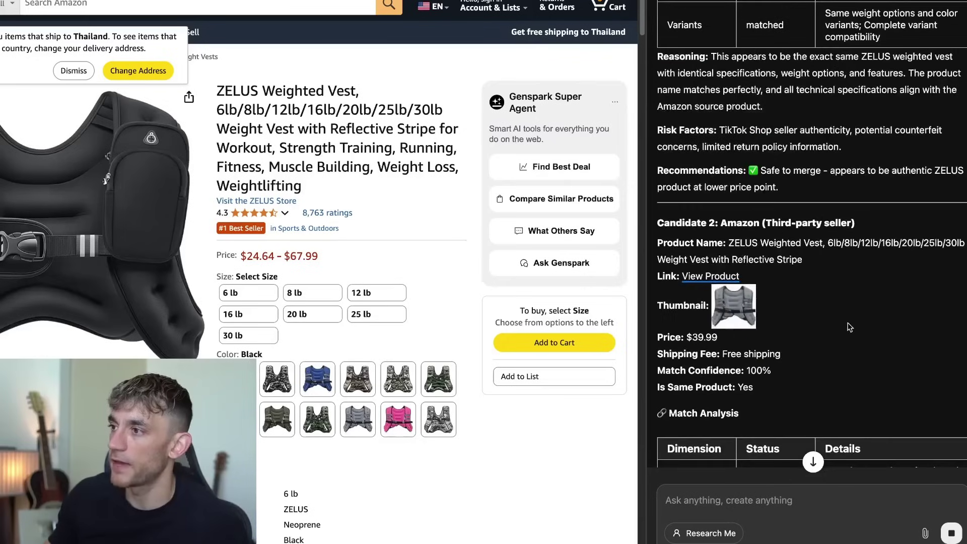
{"action": "scroll", "coordinate": [850, 327], "scroll_direction": "down", "scroll_amount": 15}
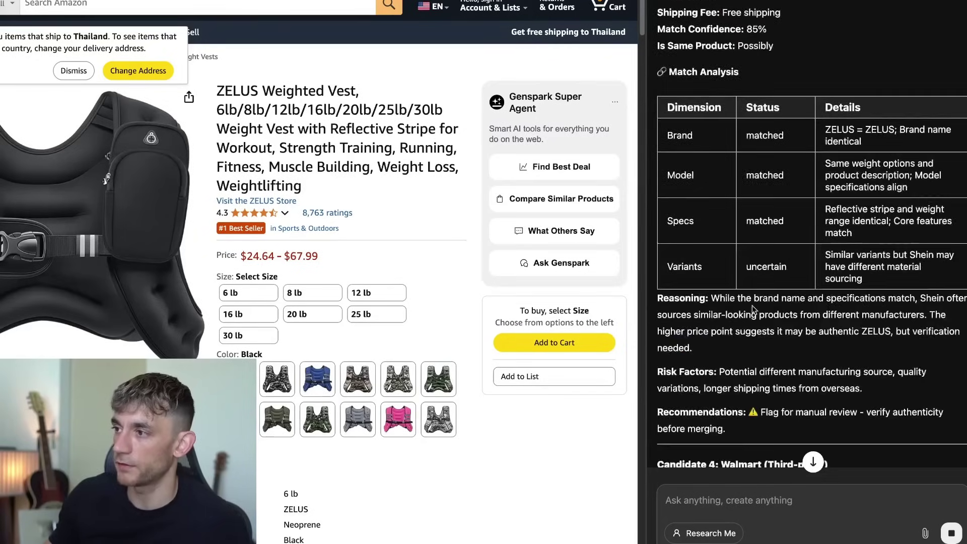
{"action": "scroll", "coordinate": [754, 309], "scroll_direction": "down", "scroll_amount": 10}
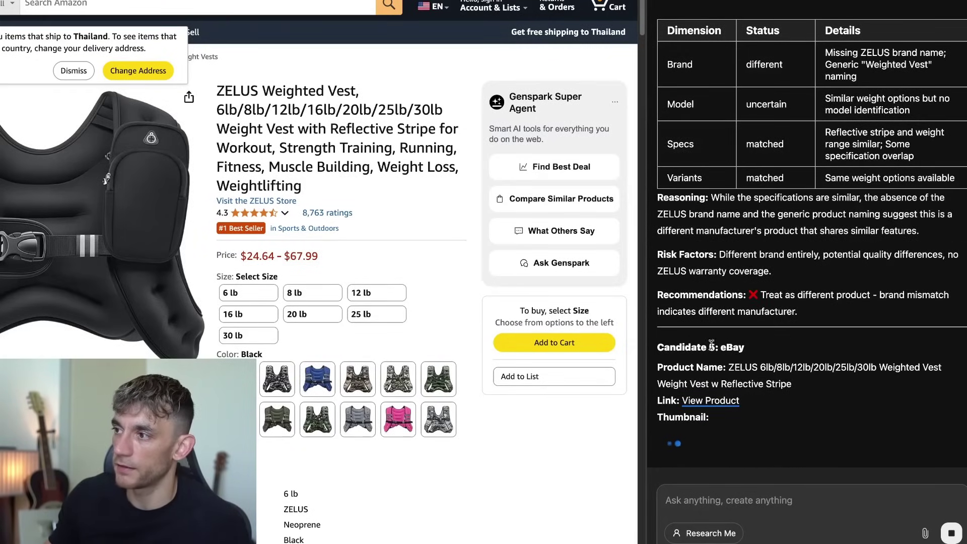
{"action": "left_click", "coordinate": [796, 338], "text": "shift"}
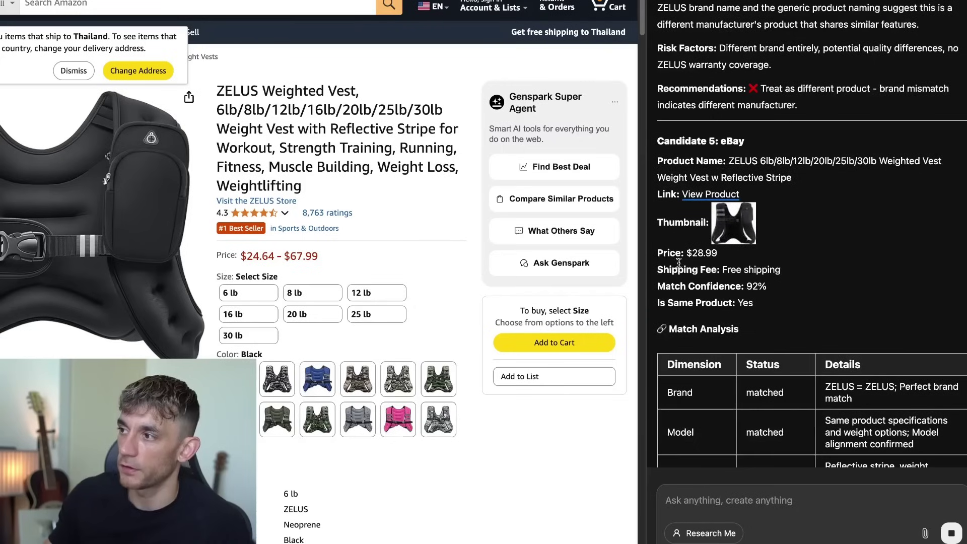
Review the Summary Findings: TikTok Shop cheapest at $28.83, Amazon recommended as best value.
{"action": "scroll", "coordinate": [758, 174], "scroll_direction": "up", "scroll_amount": 9}
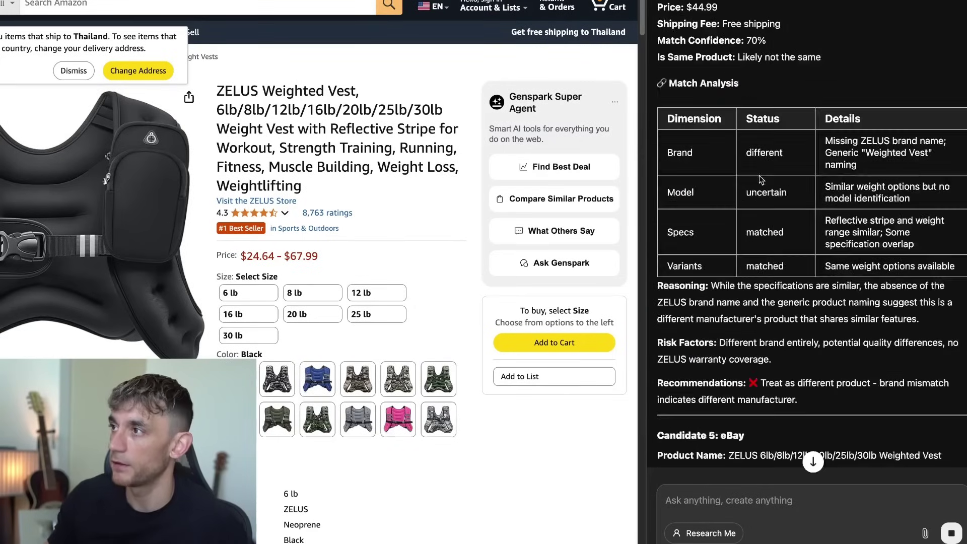
{"action": "scroll", "coordinate": [762, 142], "scroll_direction": "up", "scroll_amount": 10}
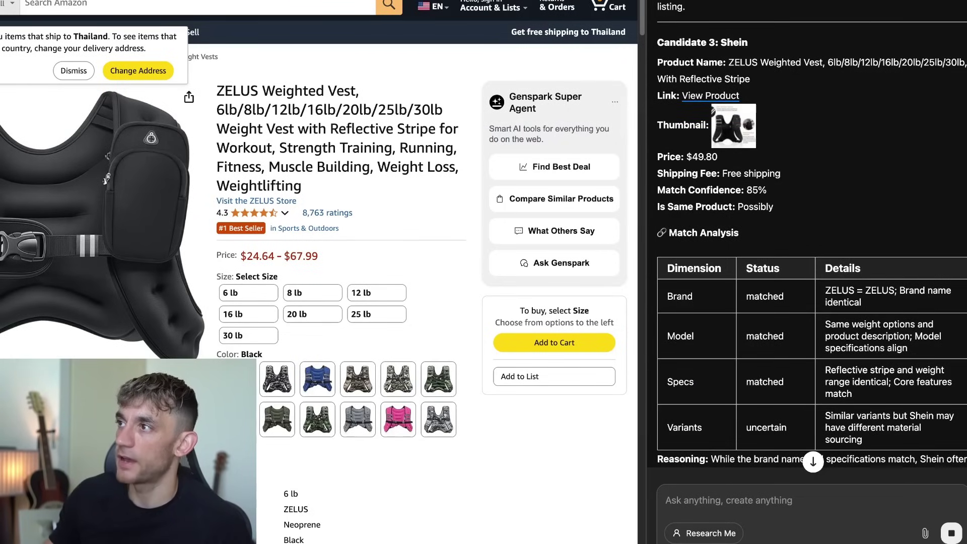
{"action": "scroll", "coordinate": [781, 151], "scroll_direction": "up", "scroll_amount": 15}
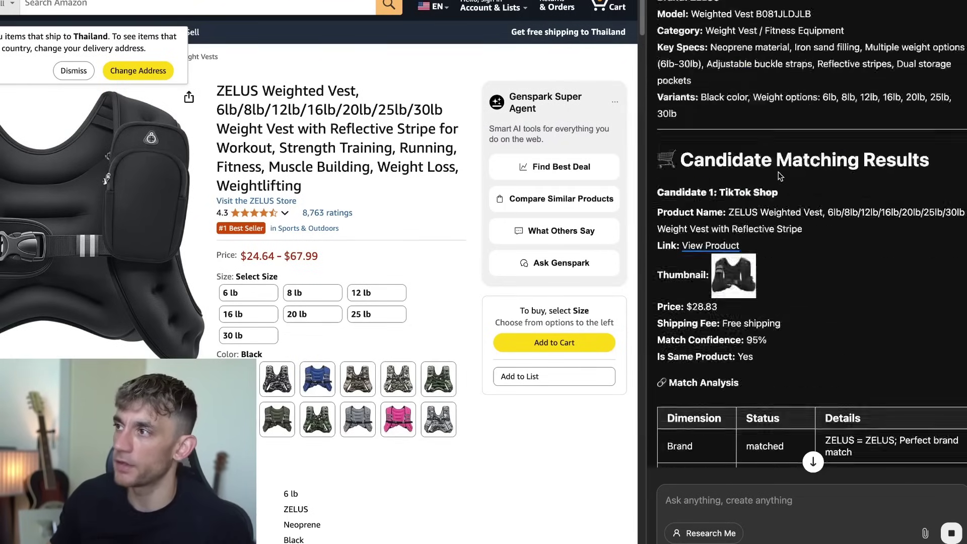
{"action": "scroll", "coordinate": [779, 175], "scroll_direction": "up", "scroll_amount": 10}
{"action": "scroll", "coordinate": [791, 186], "scroll_direction": "down", "scroll_amount": 20}
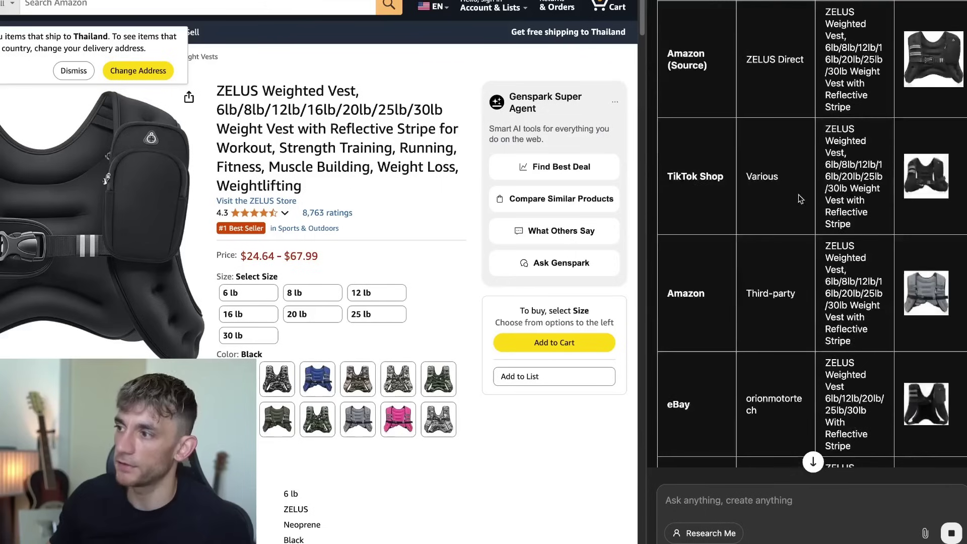
{"action": "scroll", "coordinate": [808, 237], "scroll_direction": "down", "scroll_amount": 5}
{"action": "scroll", "coordinate": [821, 327], "scroll_direction": "up", "scroll_amount": 15}
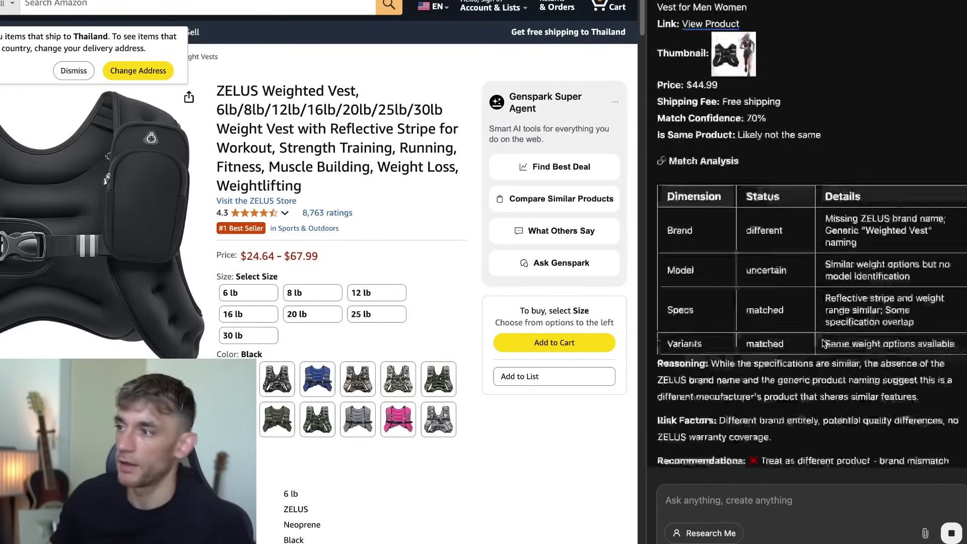
{"action": "scroll", "coordinate": [811, 353], "scroll_direction": "up", "scroll_amount": 20}
{"action": "scroll", "coordinate": [794, 374], "scroll_direction": "down", "scroll_amount": 20}
Enter 'boardroom' in the address bar to load the AI Profit Boardroom sales page.
{"action": "scroll", "coordinate": [352, 251], "scroll_direction": "down", "scroll_amount": 8}
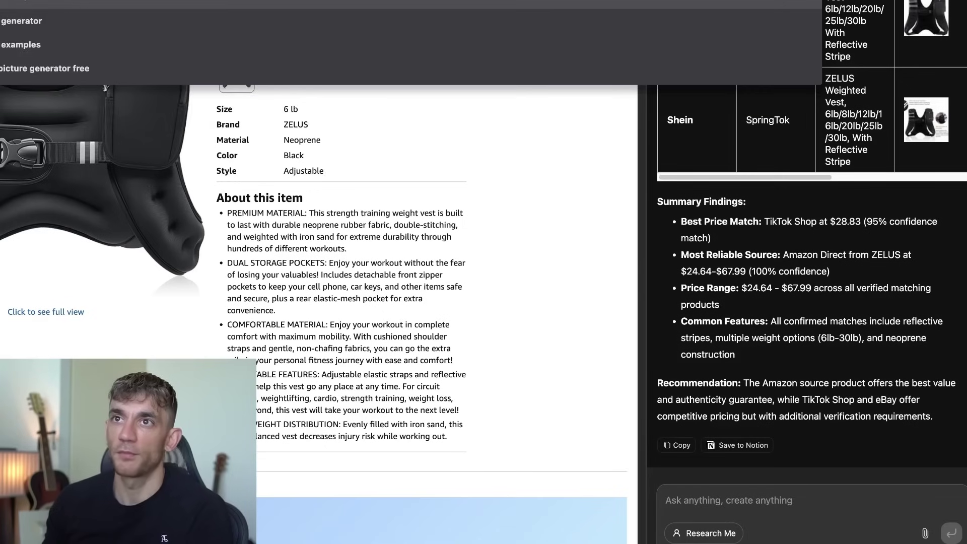
{"action": "key", "text": "BackSpace"}
{"action": "type", "text": "p"}
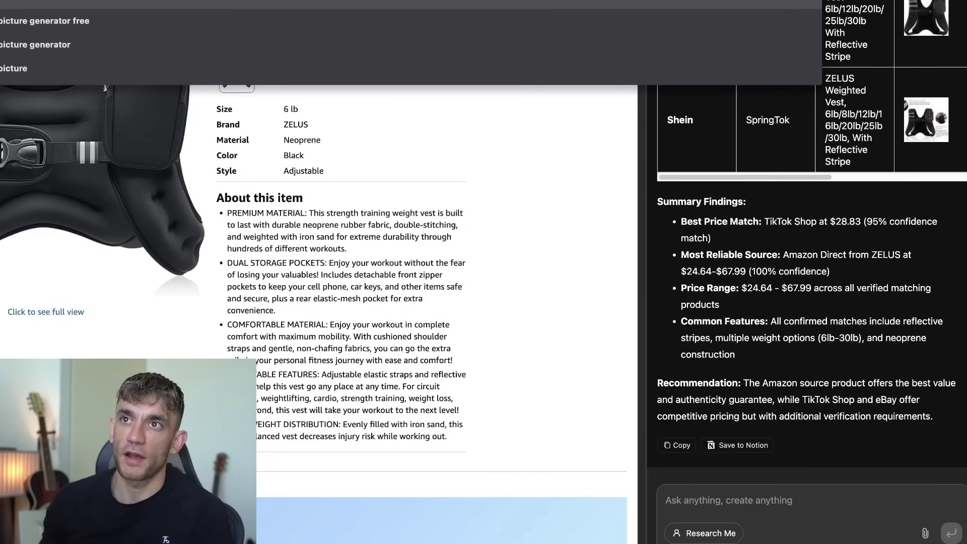
{"action": "key", "text": "BackSpace"}
{"action": "type", "text": "b"}
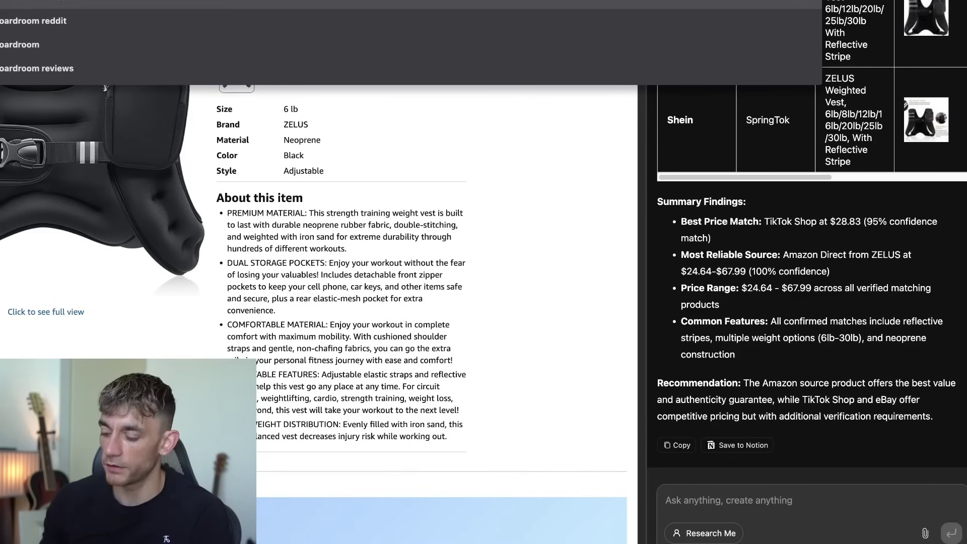
{"action": "key", "text": "Return"}
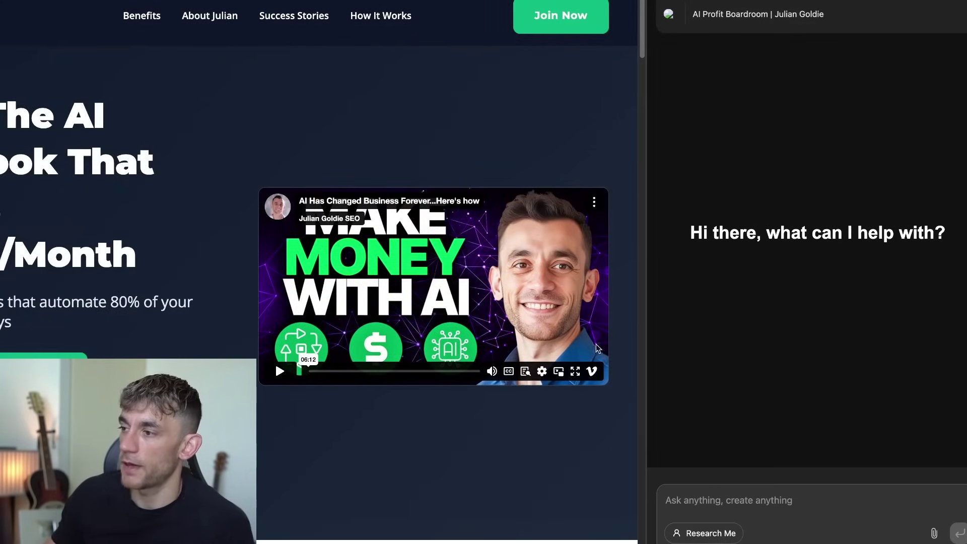
Ask the sidebar chat for 5 new headlines that grab more attention on this page.
{"action": "left_click", "coordinate": [719, 502]}
{"action": "type", "text": "gi"}
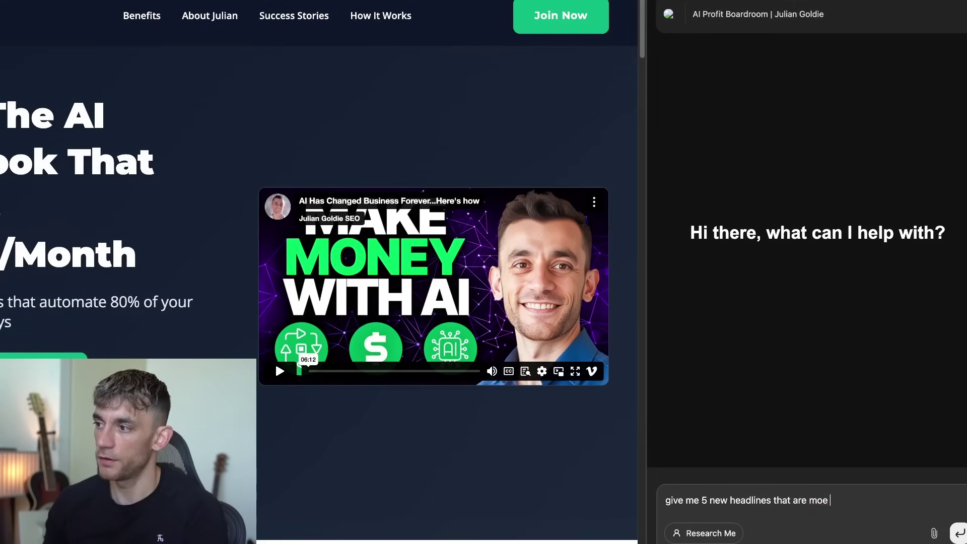
{"action": "key", "text": "BackSpace"}
{"action": "key", "text": "BackSpace"}
{"action": "key", "text": "BackSpace"}
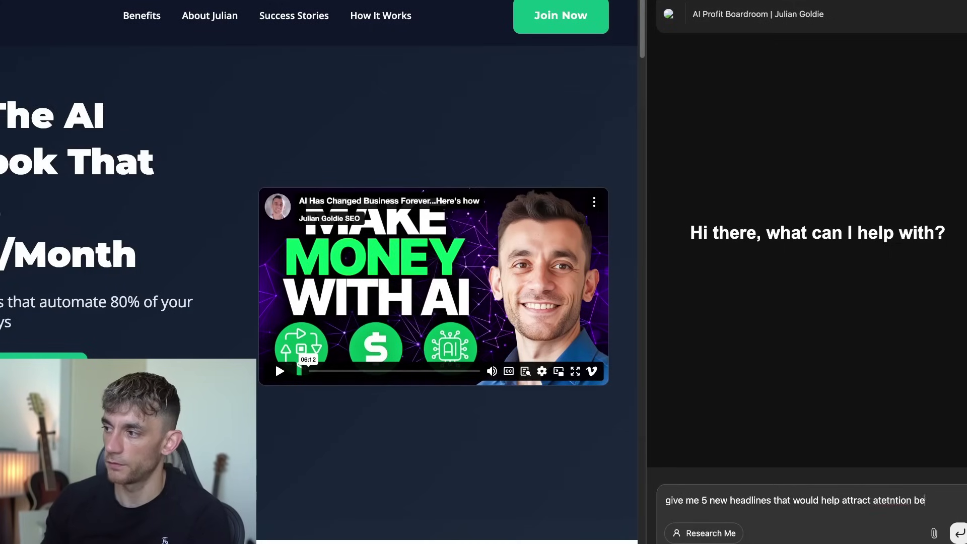
{"action": "key", "text": "Return"}
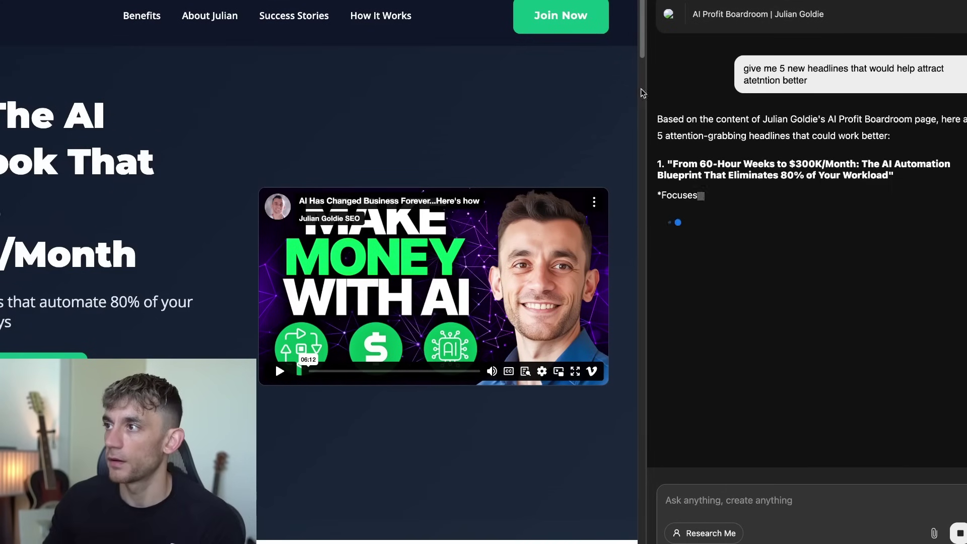
Let the reply finish its five headlines and 'Why These Work Better' rationale, then scroll back.
{"action": "left_click_drag", "start_coordinate": [657, 115], "coordinate": [695, 164]}
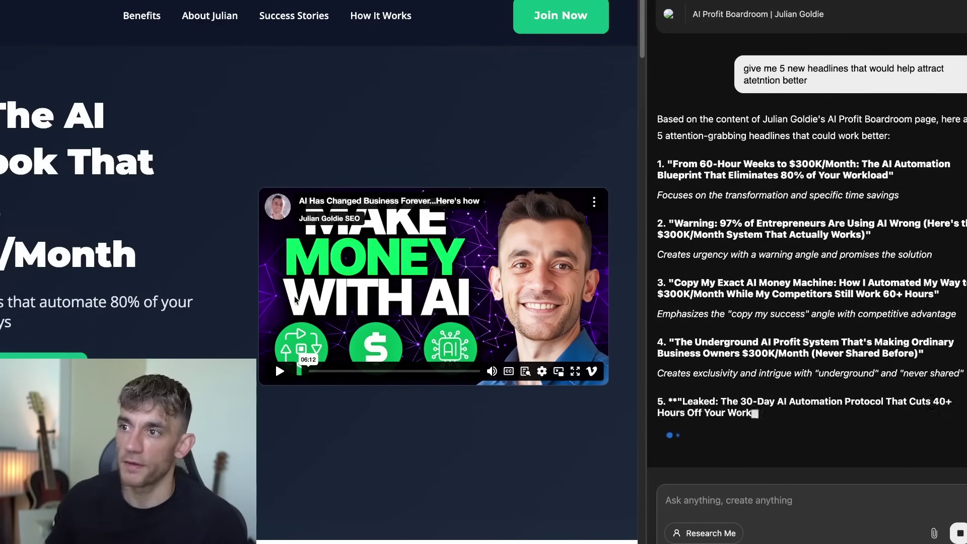
{"action": "scroll", "coordinate": [343, 280], "scroll_direction": "down", "scroll_amount": 5}
{"action": "scroll", "coordinate": [342, 281], "scroll_direction": "up", "scroll_amount": 5}
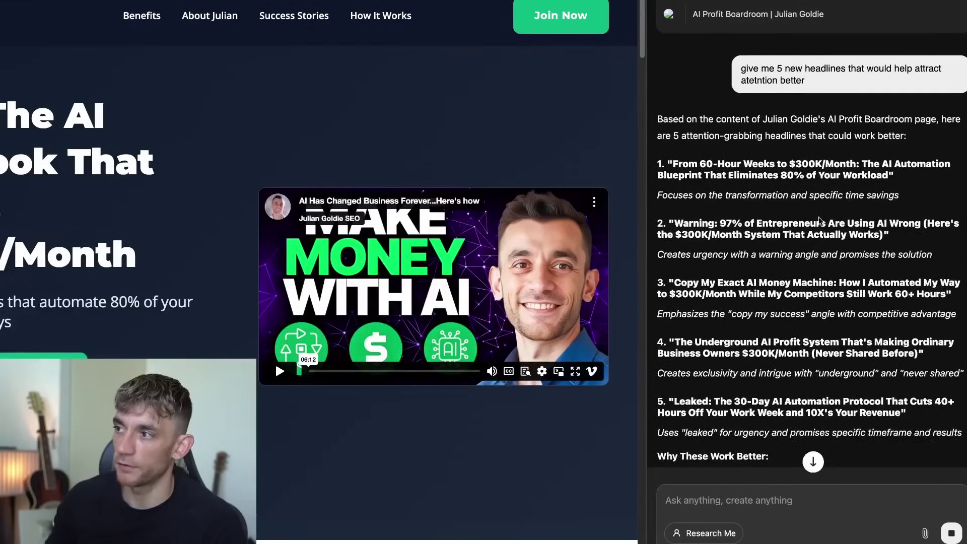
{"action": "scroll", "coordinate": [813, 241], "scroll_direction": "up", "scroll_amount": 4}
{"action": "left_click_drag", "start_coordinate": [778, 175], "coordinate": [766, 181]}
Highlight the first four suggested headlines one at a time.
{"action": "triple_click", "coordinate": [676, 159]}
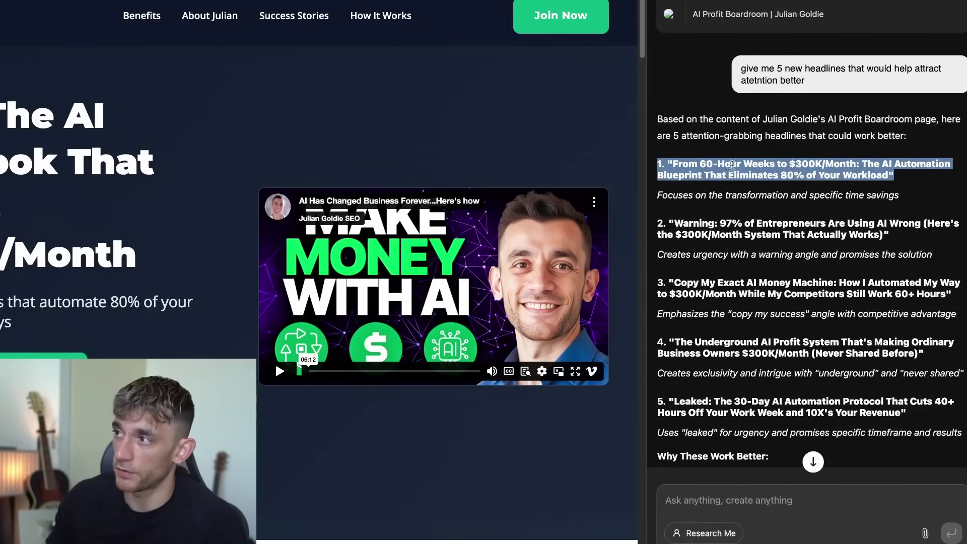
{"action": "triple_click", "coordinate": [731, 229]}
{"action": "triple_click", "coordinate": [734, 281]}
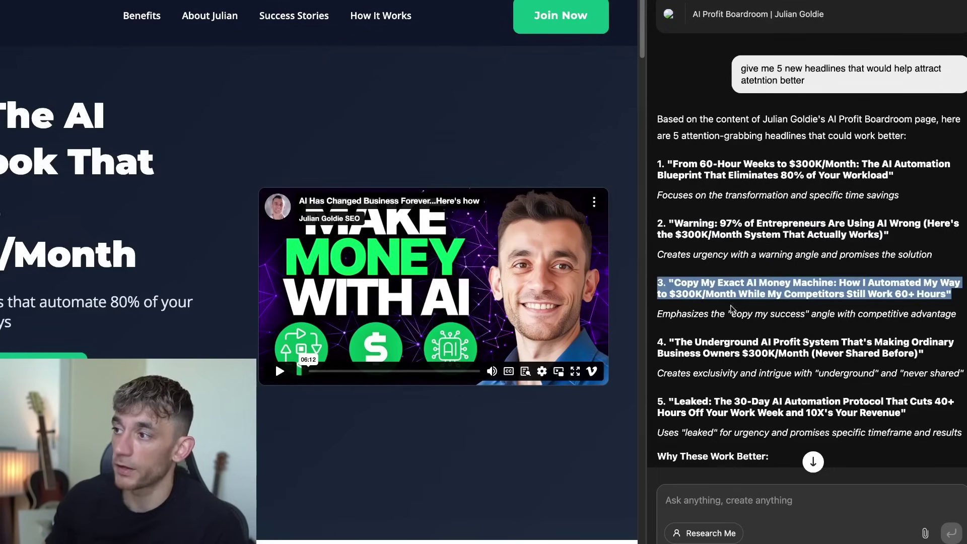
{"action": "triple_click", "coordinate": [739, 352]}
{"action": "scroll", "coordinate": [740, 370], "scroll_direction": "down", "scroll_amount": 5}
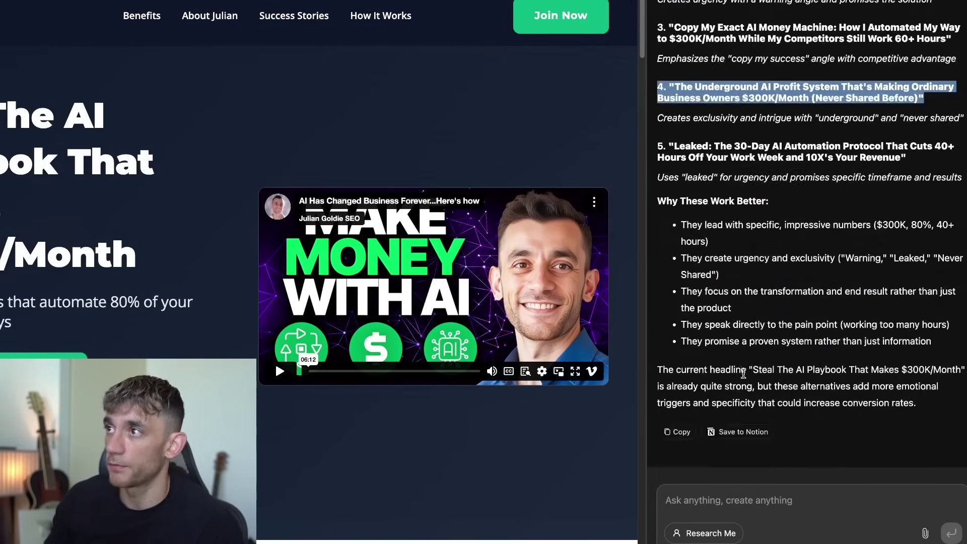
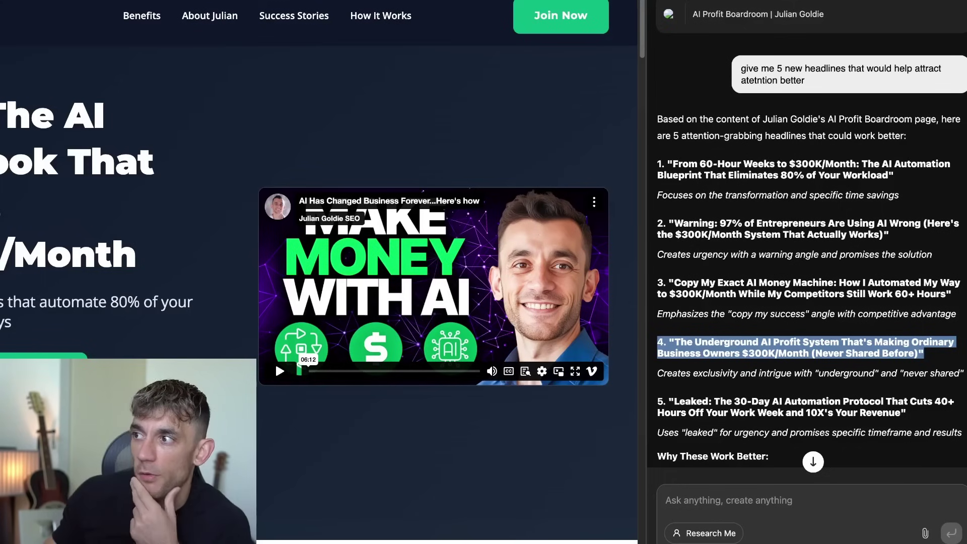
Clear the highlight on the fourth of the new AI Profit Boardroom headlines.
{"action": "left_click", "coordinate": [653, 194]}
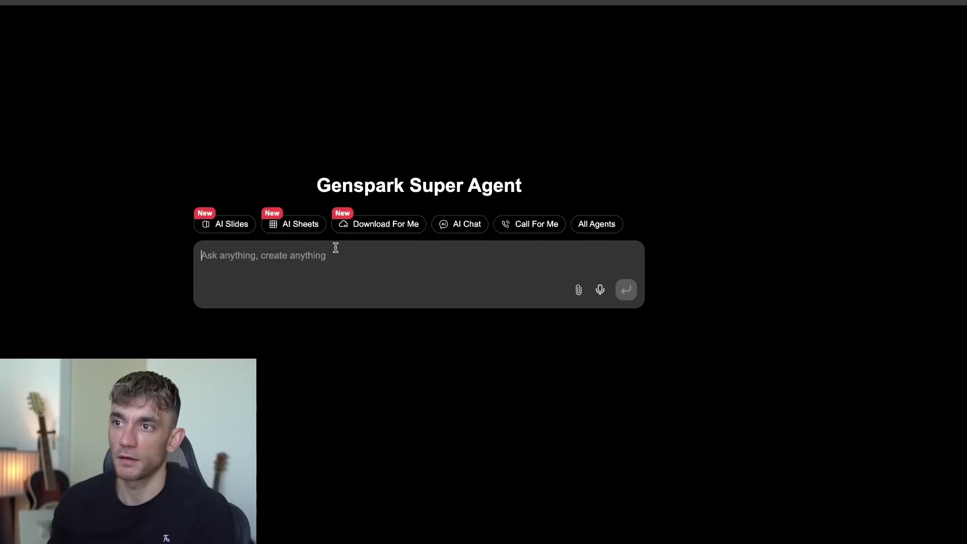
Ask the Super Agent to 'find a chess game and play it for me'.
{"action": "left_click", "coordinate": [334, 249]}
{"action": "type", "text": "find a chess game and play i"}
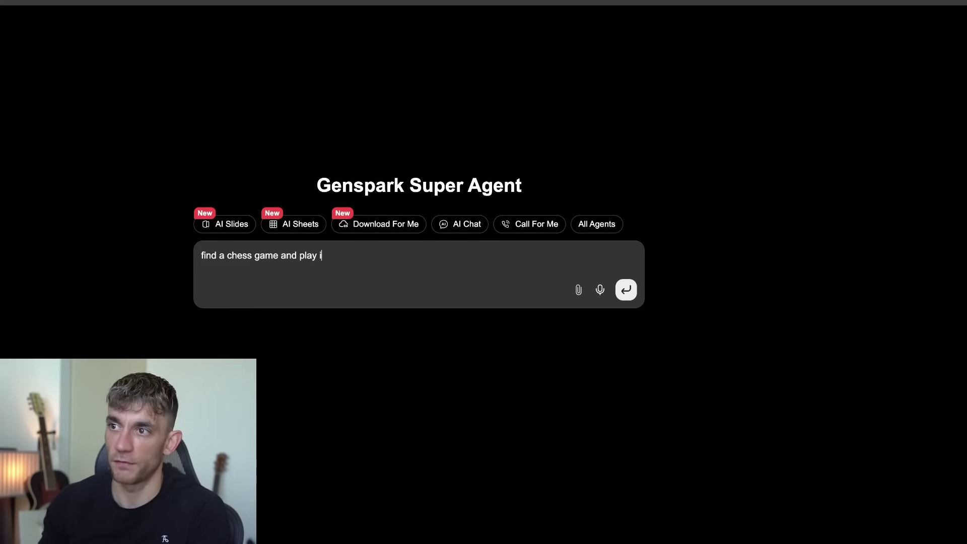
{"action": "type", "text": "t for me"}
{"action": "key", "text": "Return"}
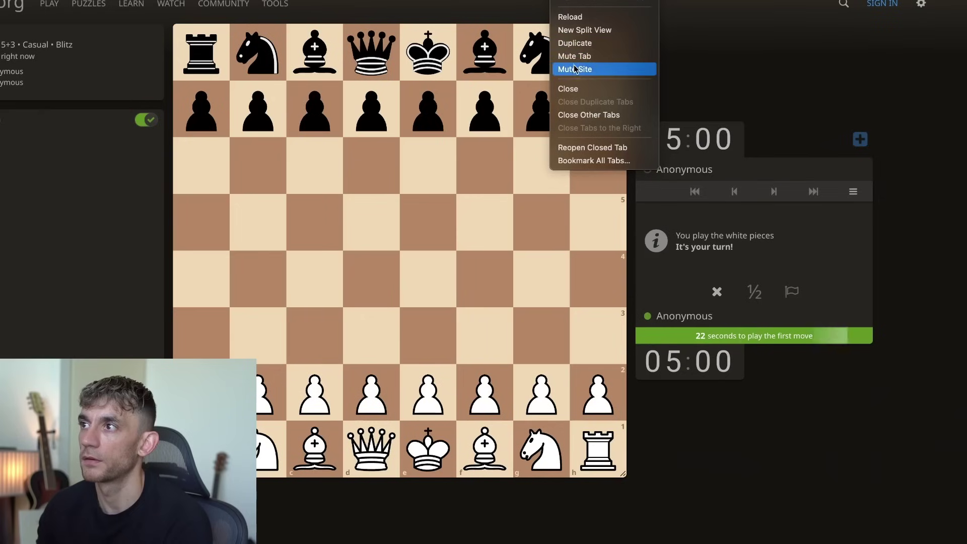
Ask the AI sidebar to play the Lichess game, move pawn e2–e4, and switch to Chrome.
{"action": "key", "text": "alt+a"}
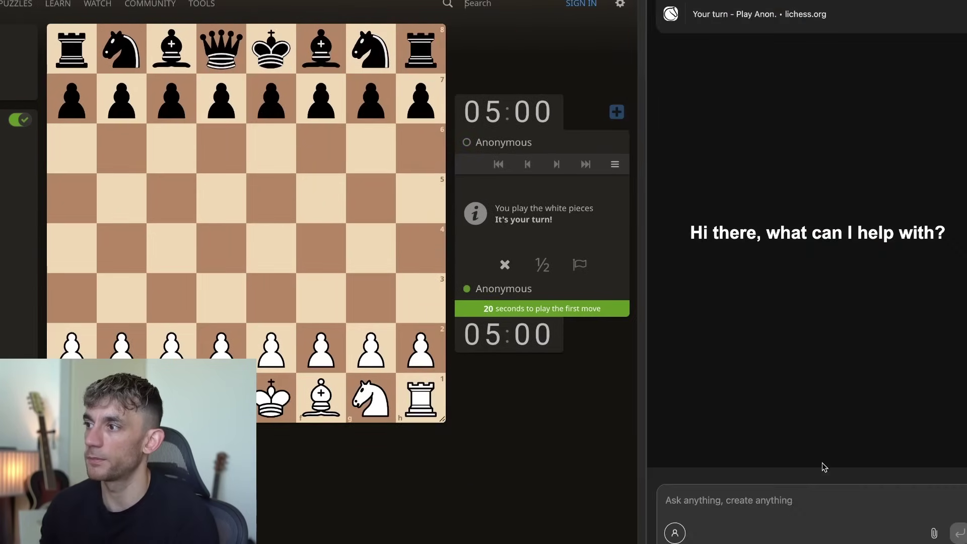
{"action": "type", "text": "can you play this game for me?"}
{"action": "key", "text": "Return"}
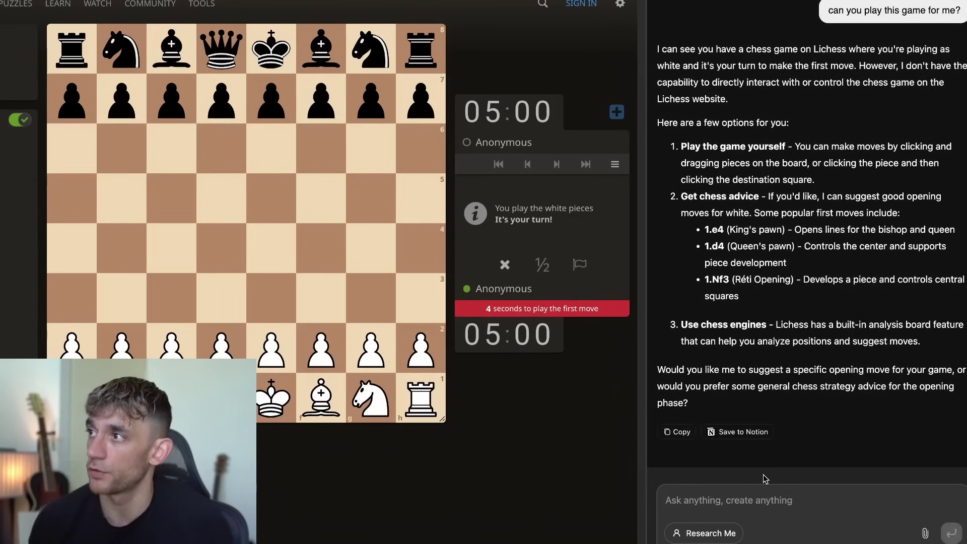
{"action": "left_click_drag", "start_coordinate": [272, 347], "coordinate": [257, 253]}
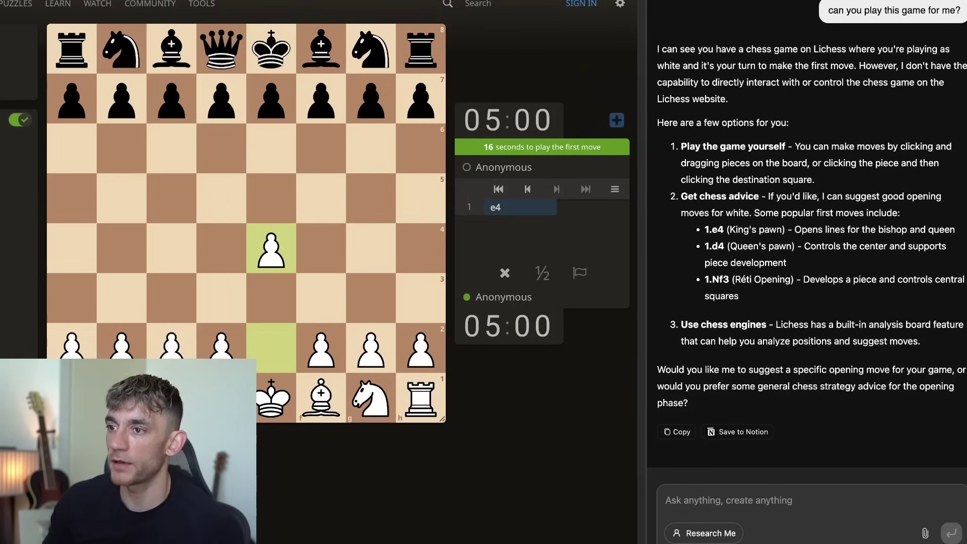
{"action": "mouse_move", "coordinate": [380, 527]}
{"action": "left_click", "coordinate": [272, 529]}
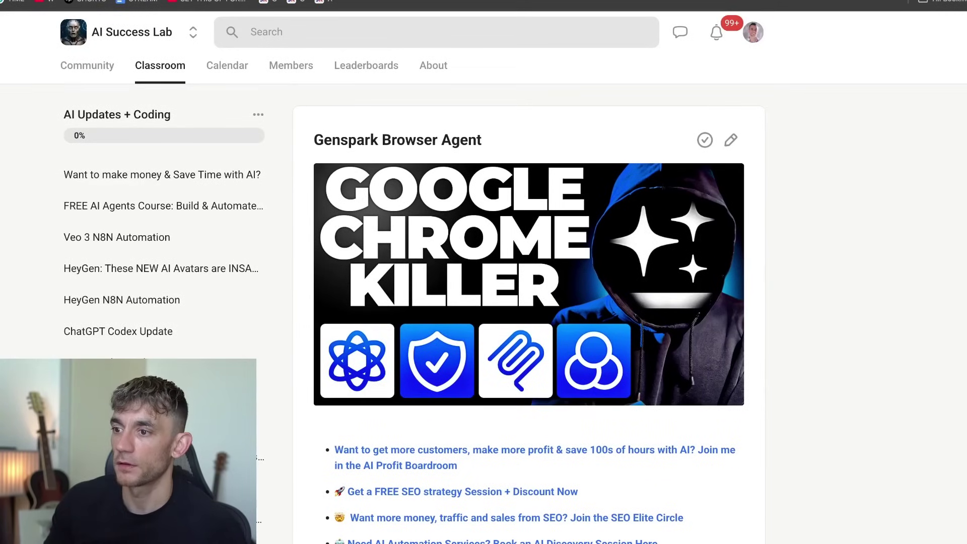
Open the Nanobrowser agent panel from Chrome's extensions list.
{"action": "mouse_move", "coordinate": [353, 526]}
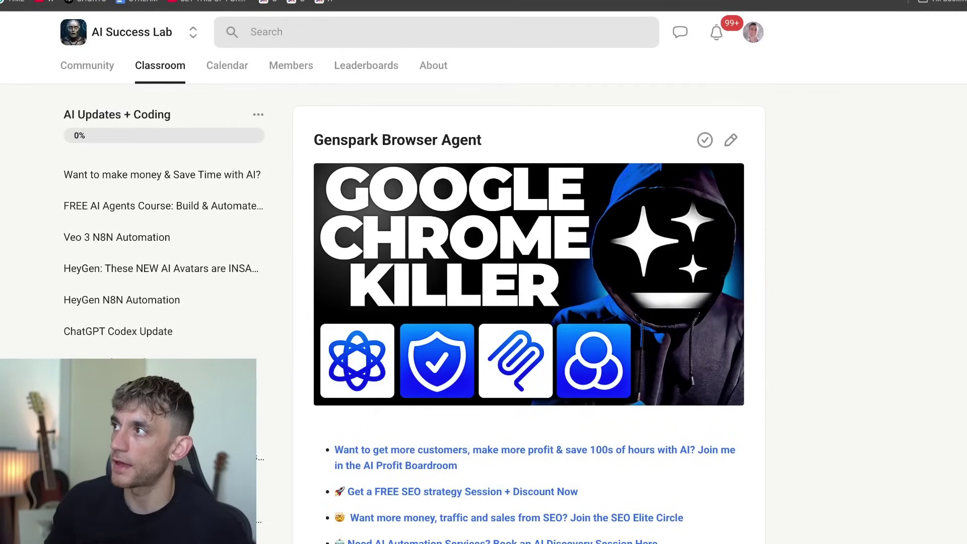
{"action": "left_click", "coordinate": [912, 6]}
{"action": "left_click", "coordinate": [778, 173]}
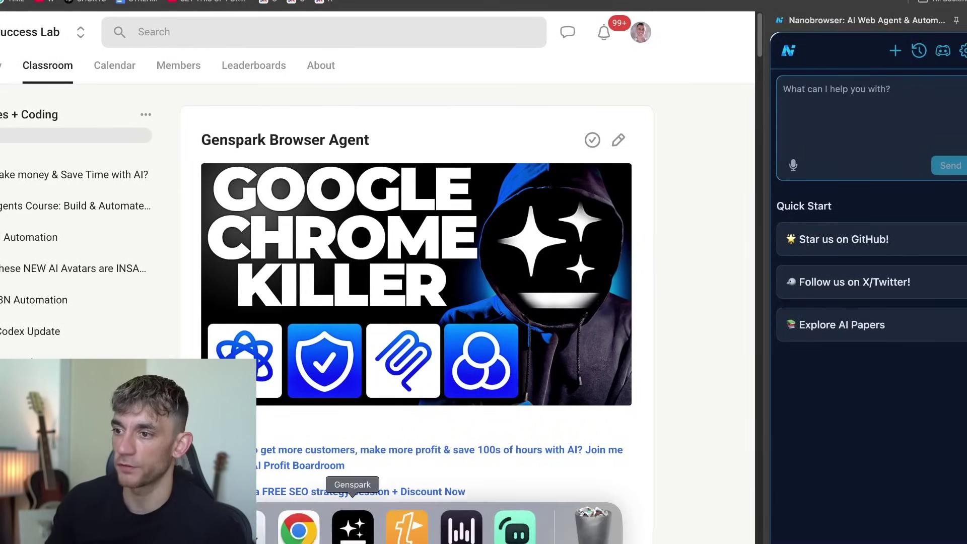
{"action": "left_click", "coordinate": [352, 526]}
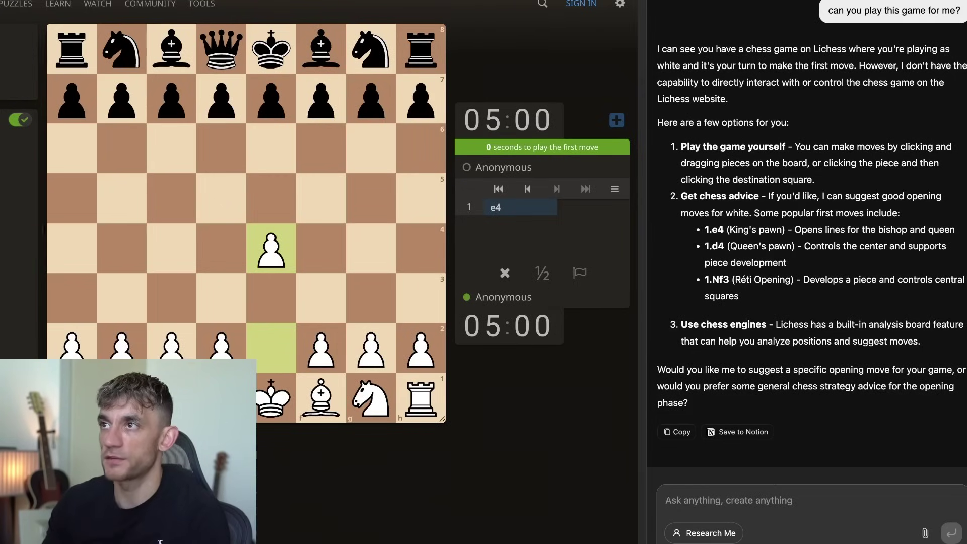
{"action": "key", "text": "super+Tab"}
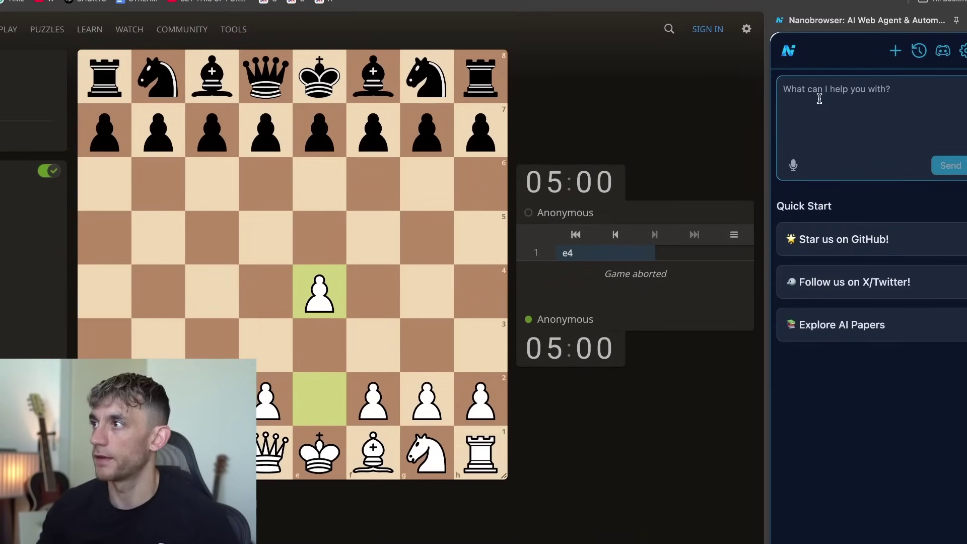
Submit 'play chess for me' to Nanobrowser.
{"action": "type", "text": "play chess for me"}
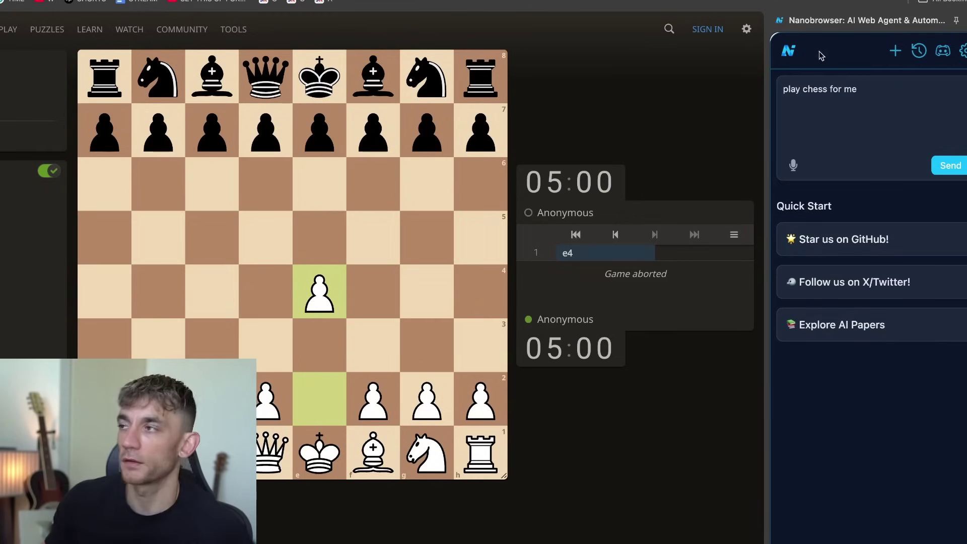
{"action": "key", "text": "ctrl+a"}
{"action": "key", "text": "BackSpace"}
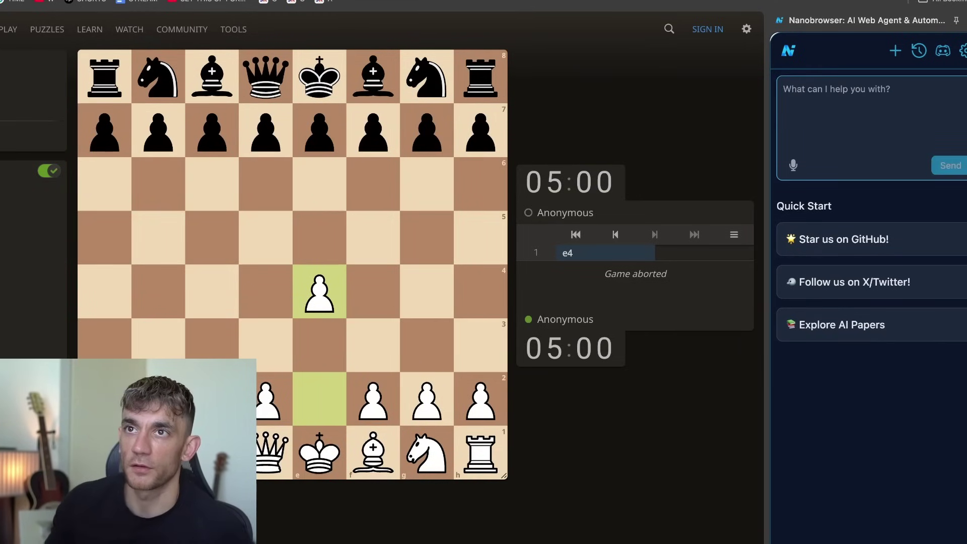
Go to the Lichess home page, start a new game, and confirm leaving the page.
{"action": "left_click", "coordinate": [3, 31]}
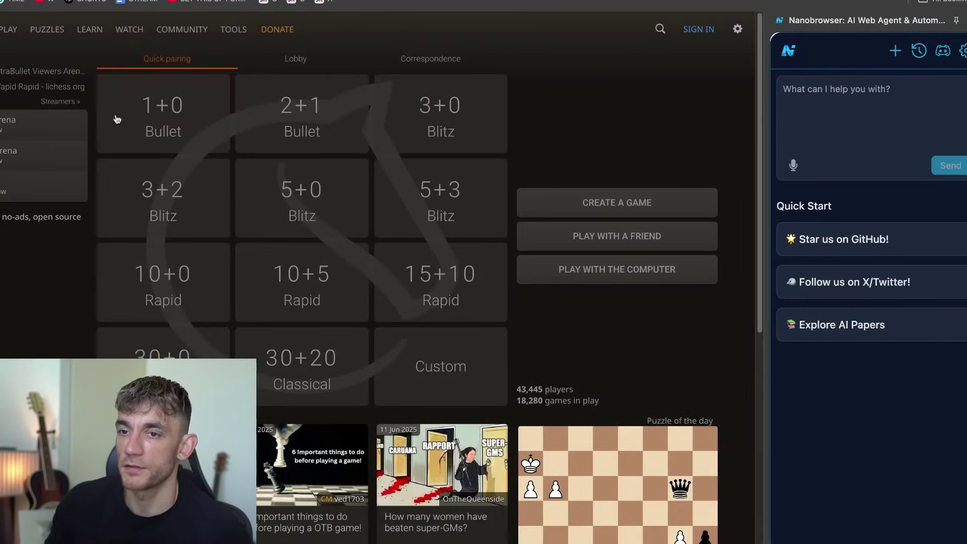
{"action": "left_click", "coordinate": [577, 197]}
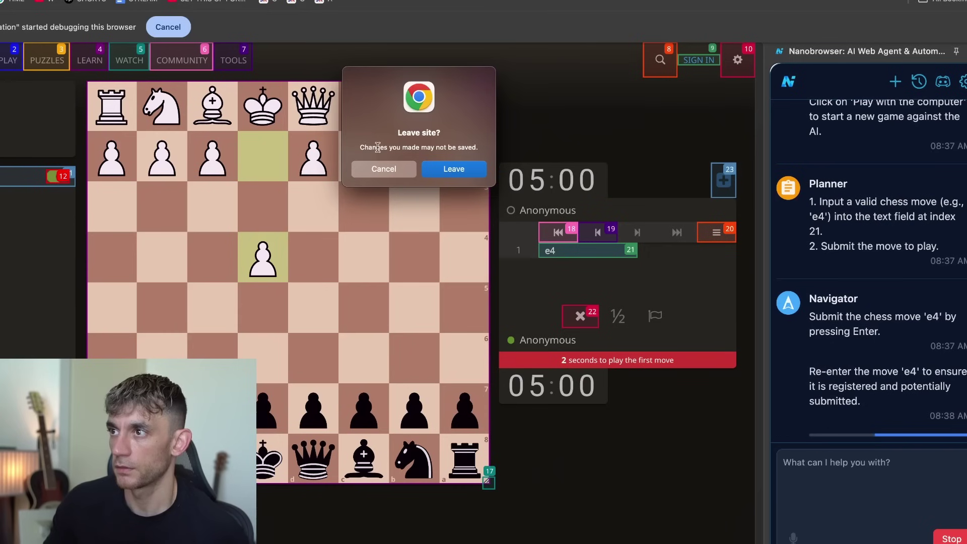
{"action": "left_click", "coordinate": [456, 170]}
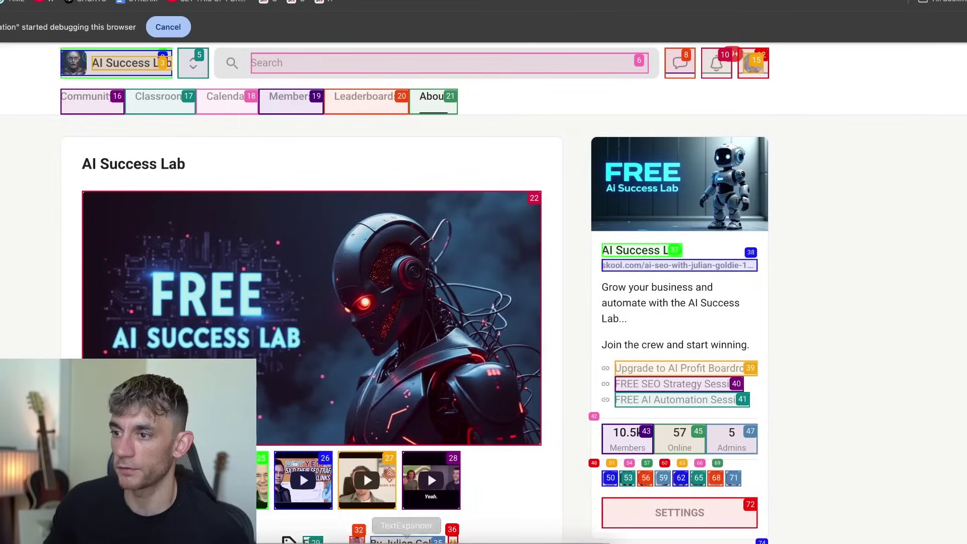
{"action": "mouse_move", "coordinate": [391, 541]}
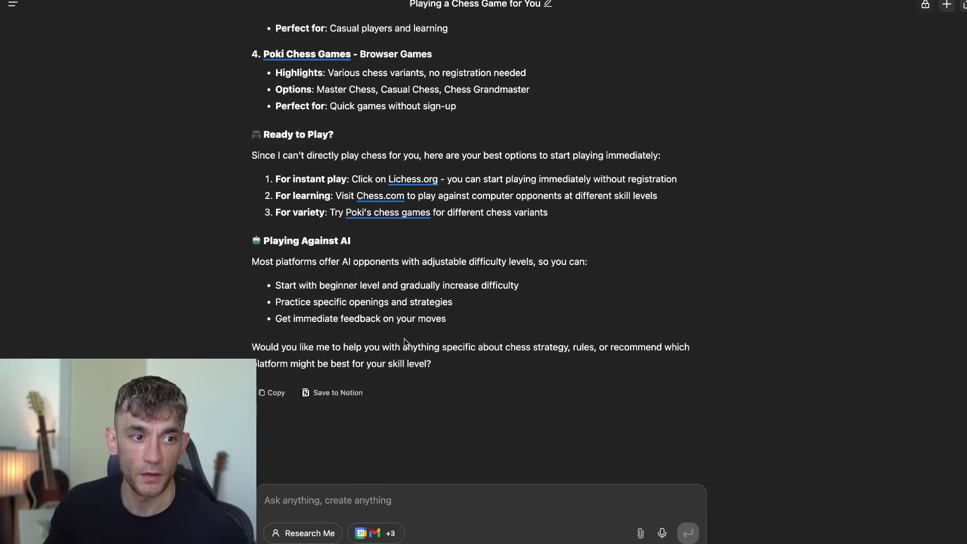
Scroll back up through the agent's 'Playing a Chess Game for You' recommendations.
{"action": "scroll", "coordinate": [510, 174], "scroll_direction": "up", "scroll_amount": 1}
{"action": "scroll", "coordinate": [505, 131], "scroll_direction": "up", "scroll_amount": 8}
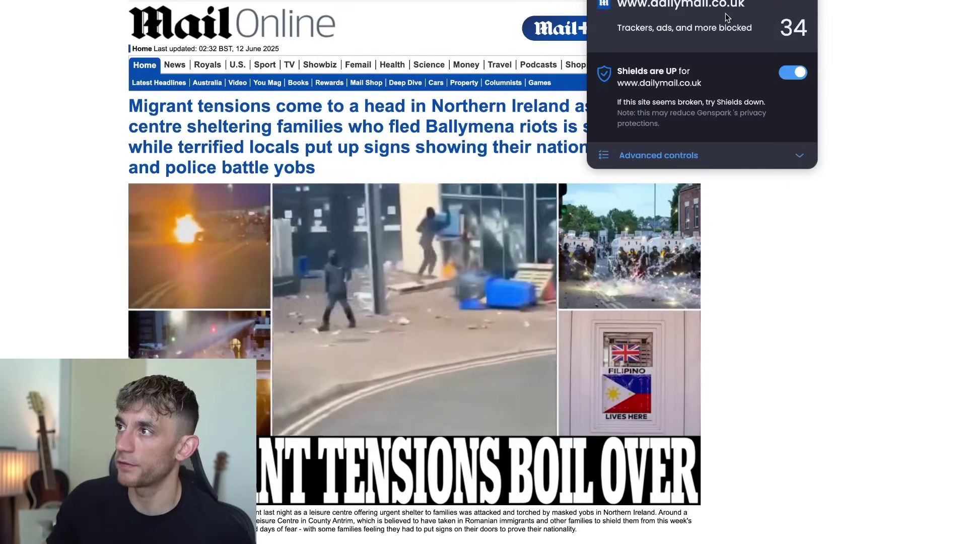
Highlight the Shields 'Trackers, ads, and more blocked' count of 40, then close the details.
{"action": "triple_click", "coordinate": [636, 29]}
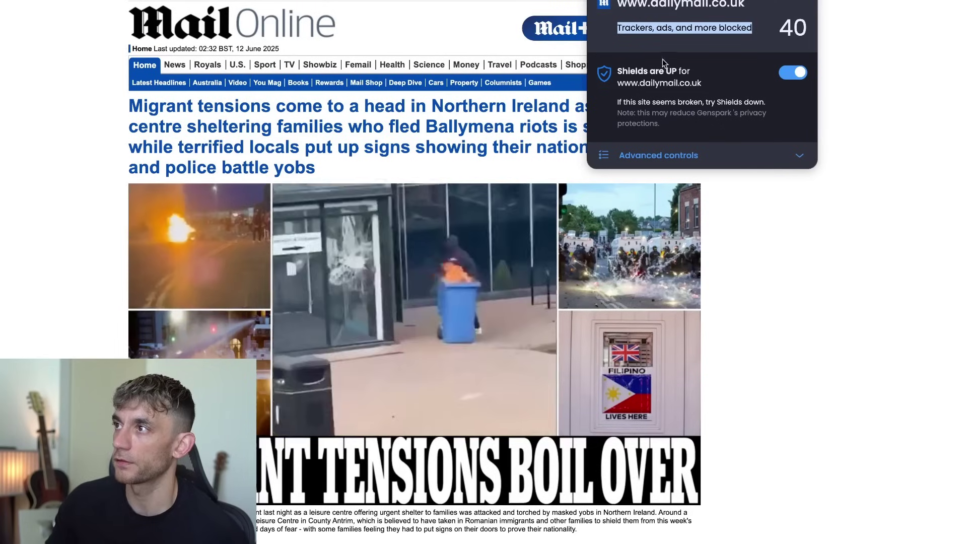
{"action": "double_click", "coordinate": [776, 31]}
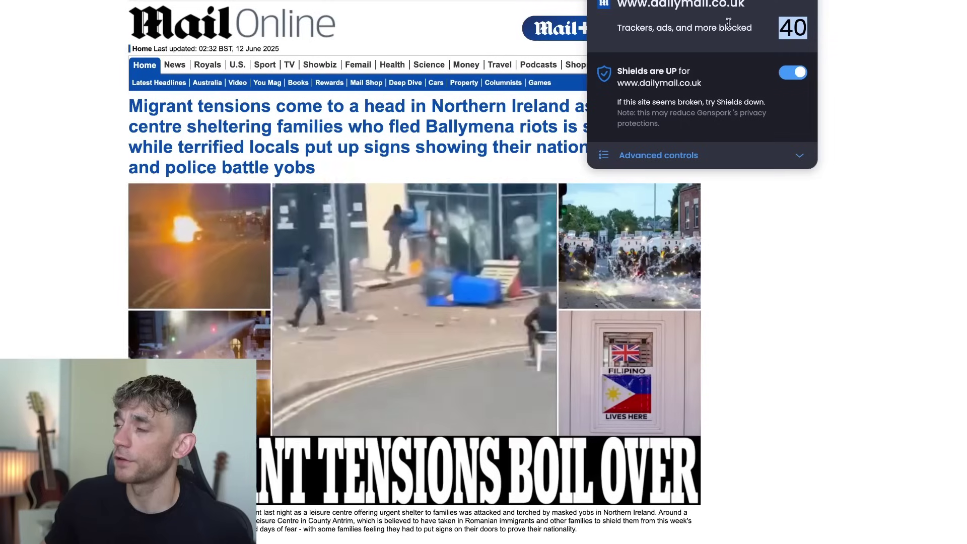
{"action": "left_click", "coordinate": [797, 21]}
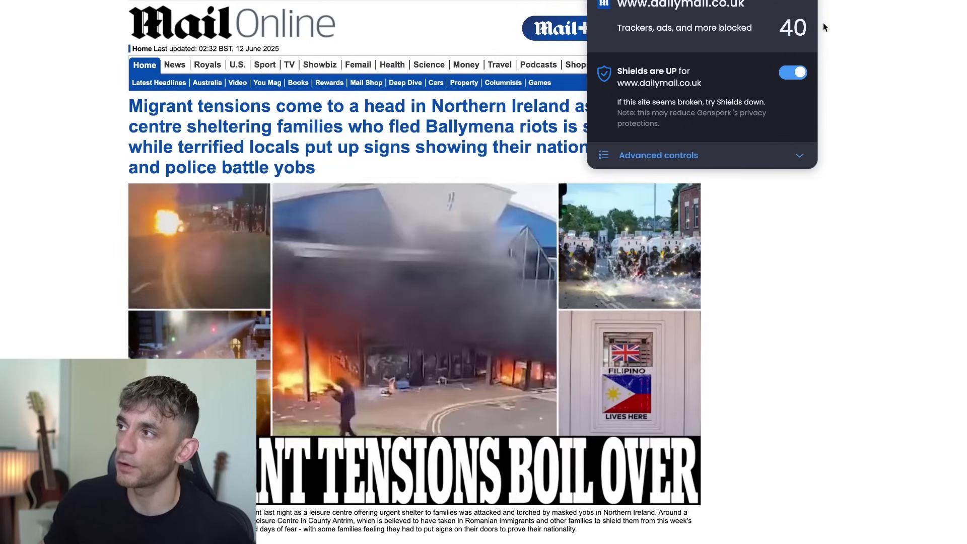
{"action": "left_click", "coordinate": [823, 52]}
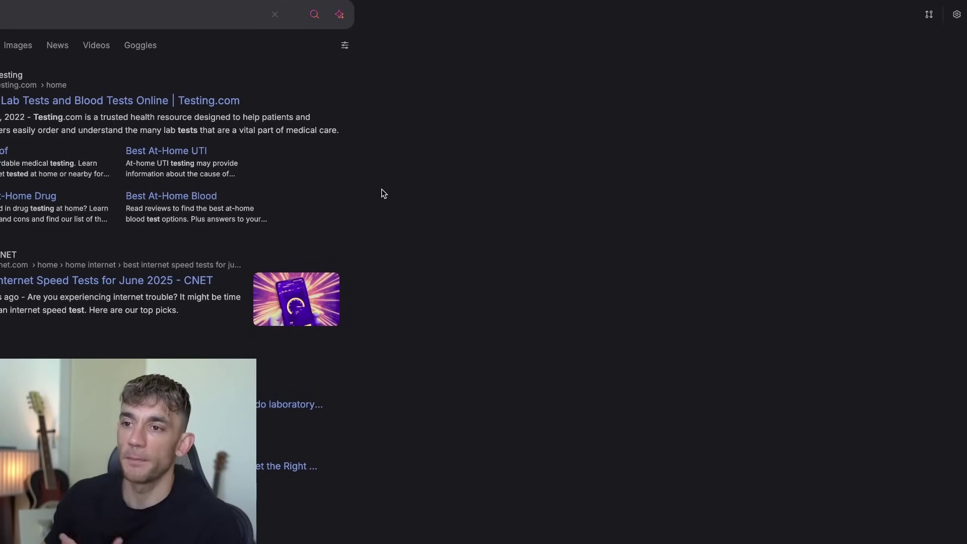
Browse the testing search results, then switch to the Genspark Browser YouTube video in Chrome.
{"action": "scroll", "coordinate": [388, 213], "scroll_direction": "down", "scroll_amount": 2}
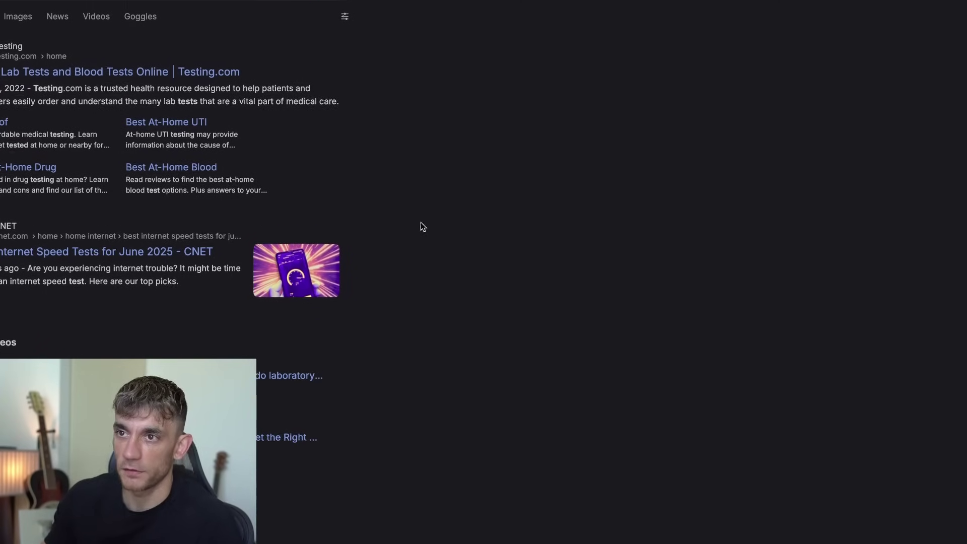
{"action": "scroll", "coordinate": [125, 164], "scroll_direction": "down", "scroll_amount": 10}
{"action": "scroll", "coordinate": [125, 165], "scroll_direction": "up", "scroll_amount": 12}
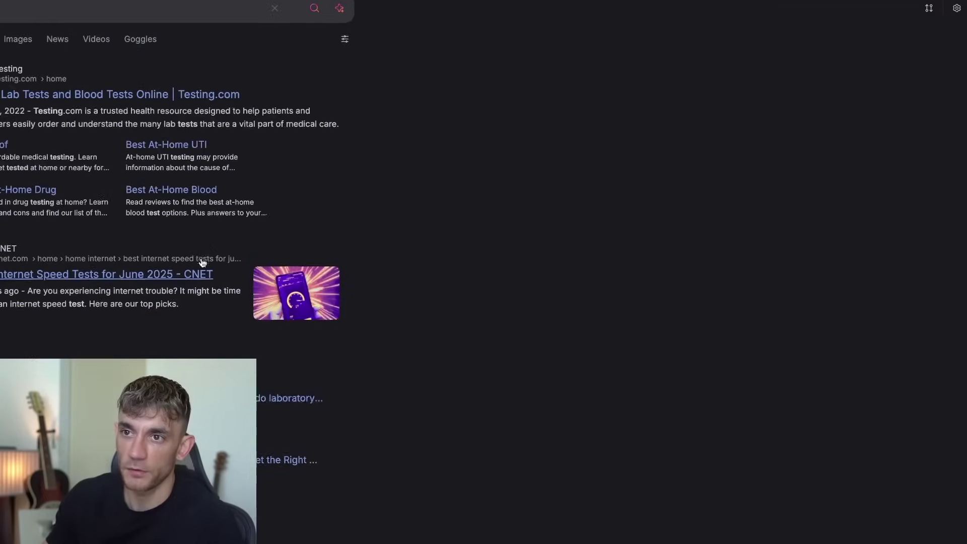
{"action": "scroll", "coordinate": [207, 261], "scroll_direction": "down", "scroll_amount": 5}
{"action": "scroll", "coordinate": [208, 261], "scroll_direction": "down", "scroll_amount": 15}
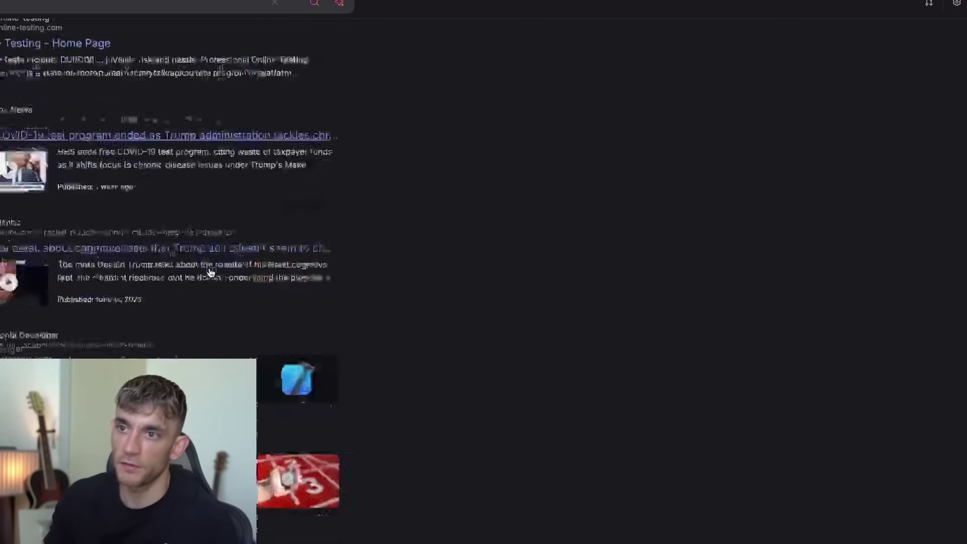
{"action": "scroll", "coordinate": [195, 309], "scroll_direction": "up", "scroll_amount": 20}
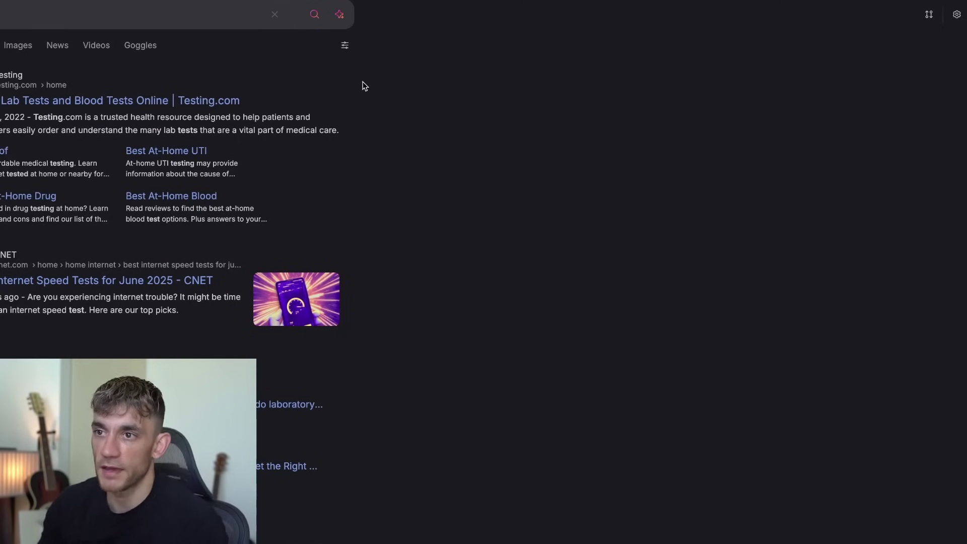
{"action": "left_click", "coordinate": [312, 533]}
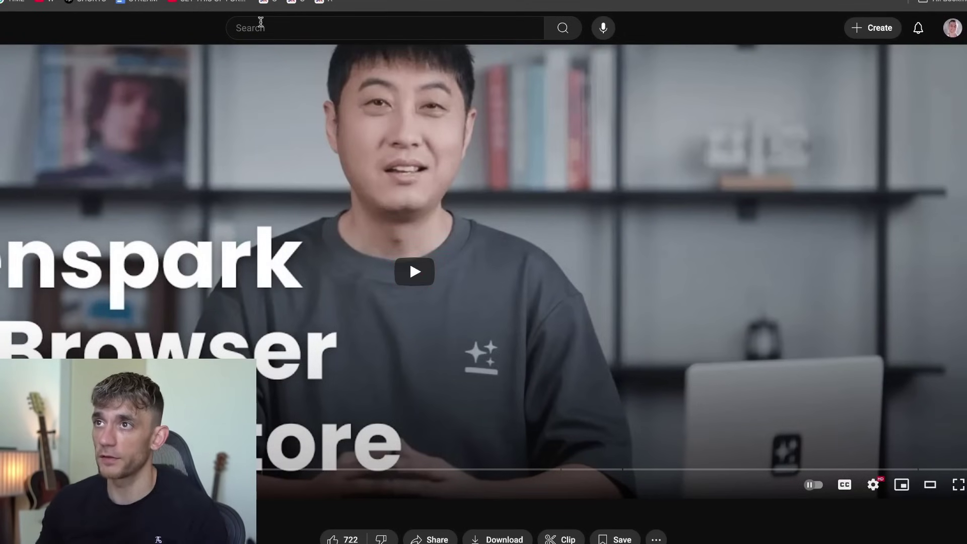
Pin the current YouTube tab.
{"action": "right_click", "coordinate": [260, 2]}
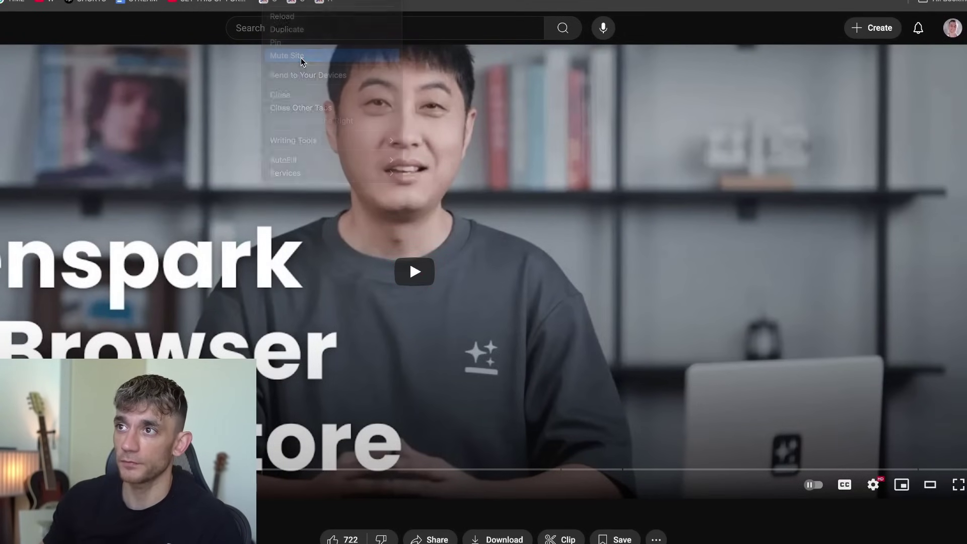
{"action": "right_click", "coordinate": [258, 2]}
{"action": "left_click", "coordinate": [293, 36]}
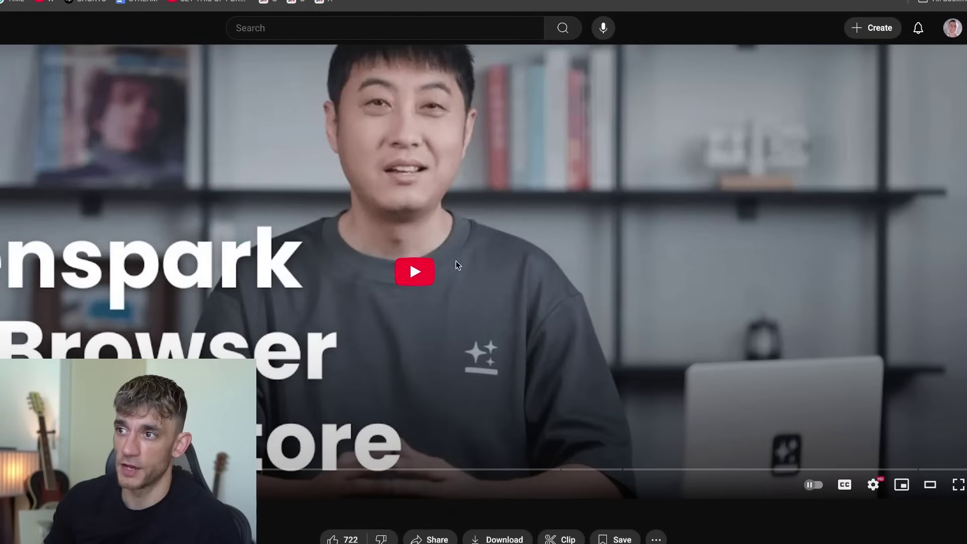
Play the video and jump through its Autopilot, Similarweb and DailyMail ad-blocking chapters.
{"action": "left_click", "coordinate": [426, 270]}
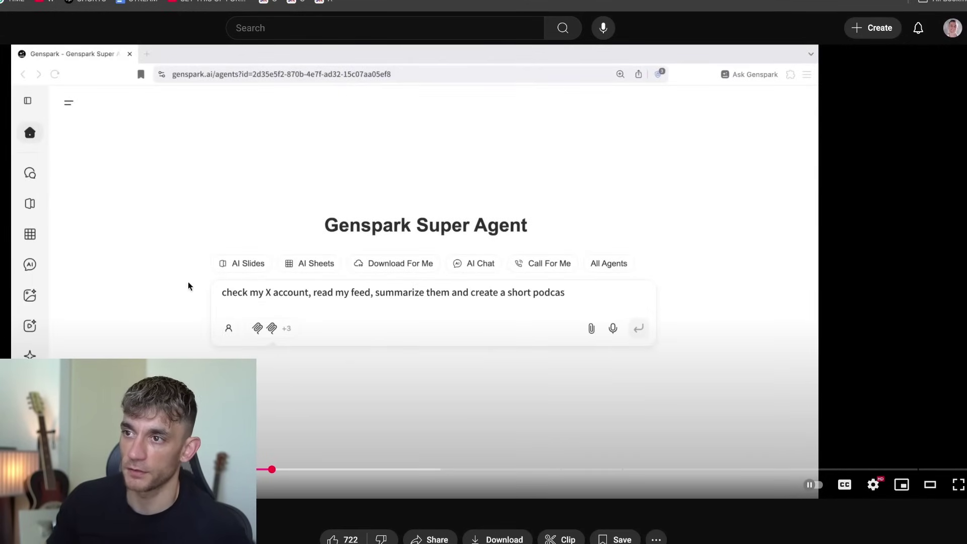
{"action": "left_click", "coordinate": [390, 470]}
{"action": "left_click", "coordinate": [463, 469]}
{"action": "left_click", "coordinate": [554, 469]}
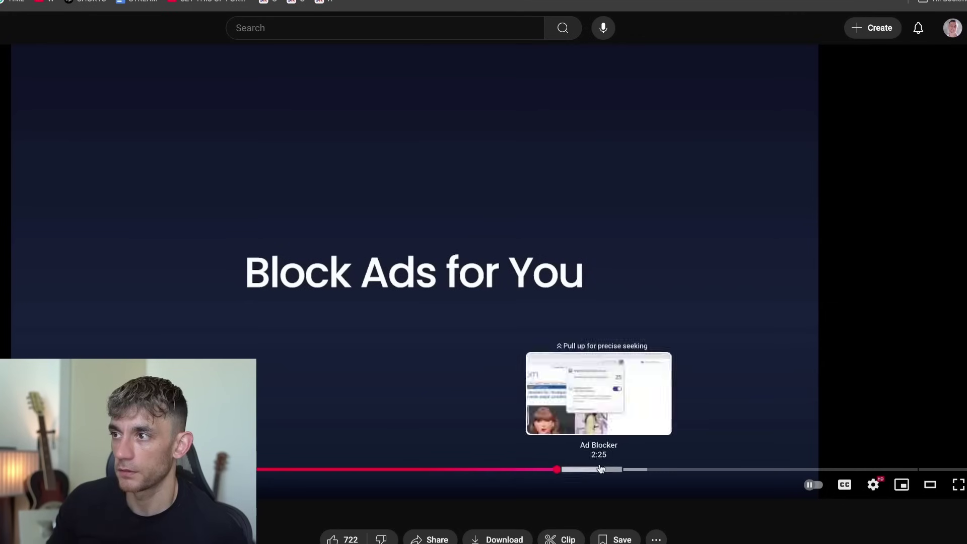
{"action": "left_click", "coordinate": [601, 469]}
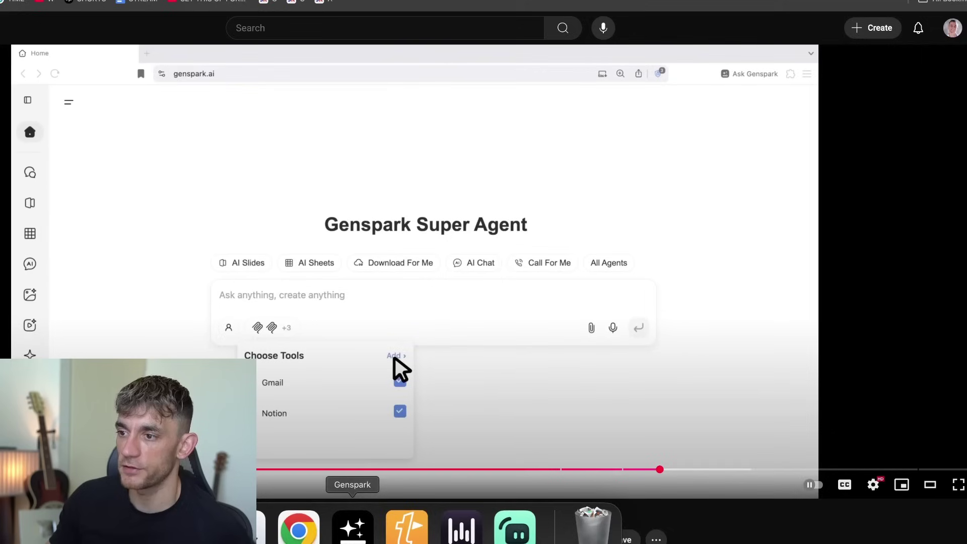
{"action": "left_click", "coordinate": [352, 528]}
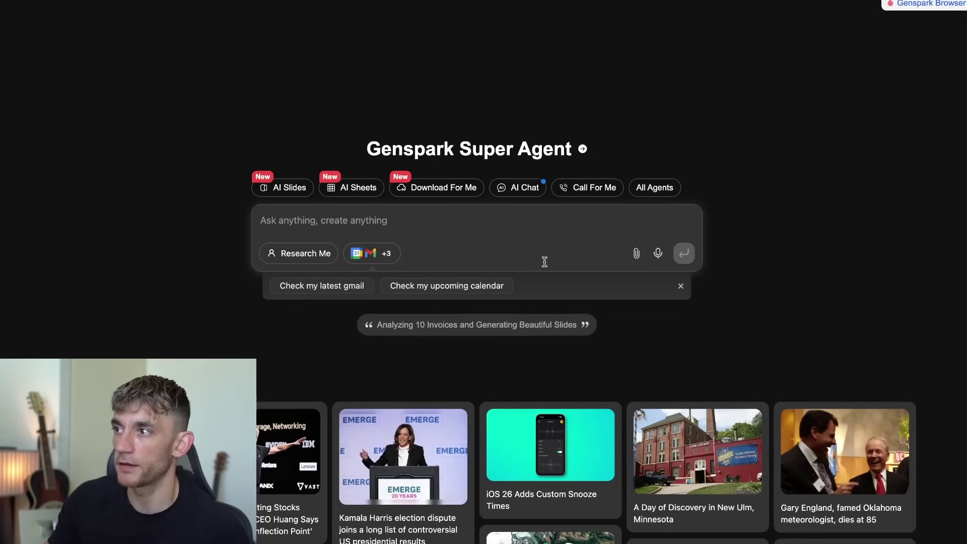
{"action": "left_click", "coordinate": [355, 255]}
{"action": "scroll", "coordinate": [421, 372], "scroll_direction": "down", "scroll_amount": 1}
{"action": "scroll", "coordinate": [418, 364], "scroll_direction": "up", "scroll_amount": 1}
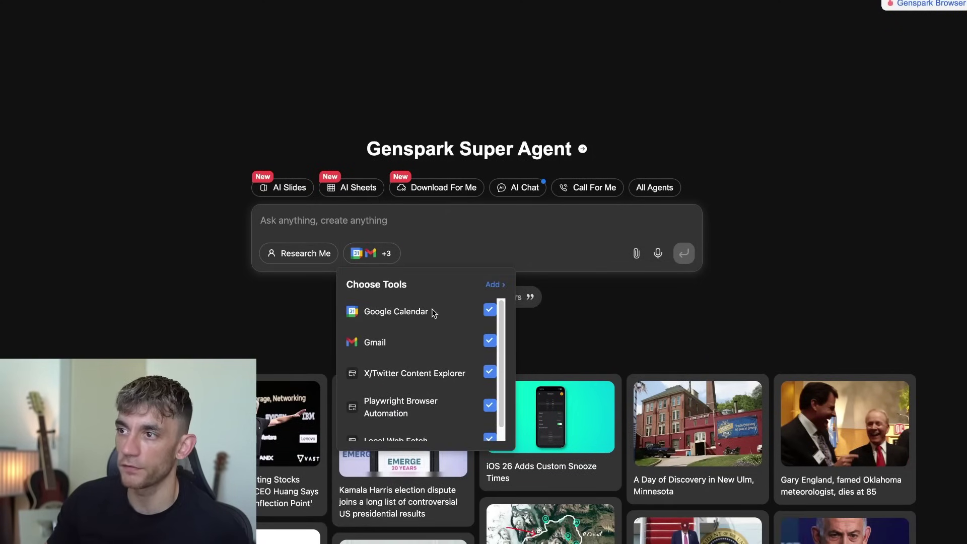
{"action": "scroll", "coordinate": [487, 324], "scroll_direction": "down", "scroll_amount": 1}
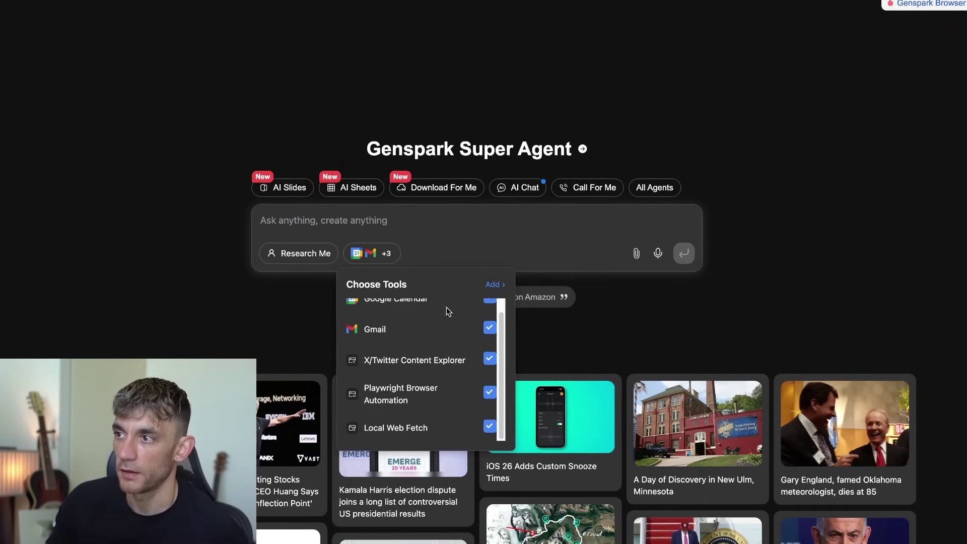
{"action": "left_click", "coordinate": [492, 284]}
{"action": "scroll", "coordinate": [501, 280], "scroll_direction": "down", "scroll_amount": 1}
{"action": "scroll", "coordinate": [501, 279], "scroll_direction": "down", "scroll_amount": 15}
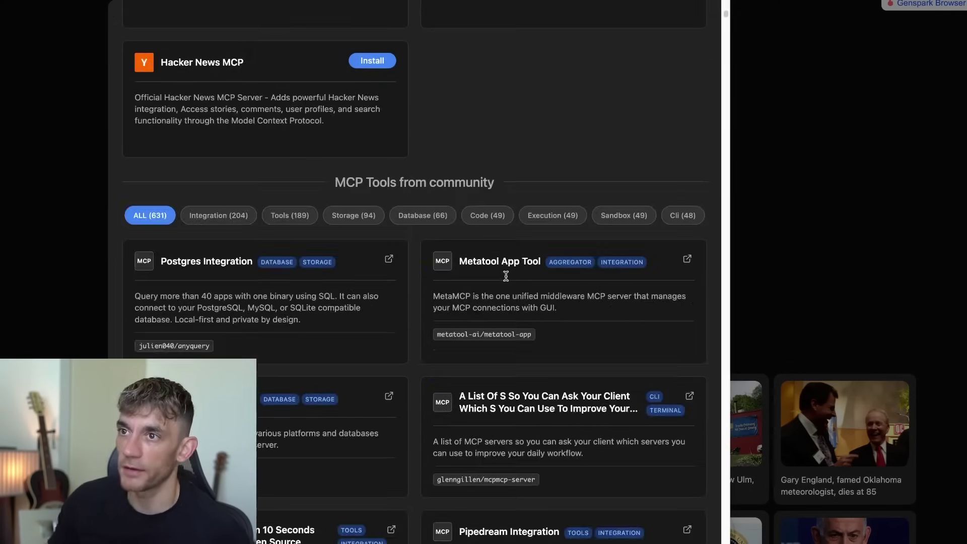
{"action": "scroll", "coordinate": [504, 274], "scroll_direction": "up", "scroll_amount": 15}
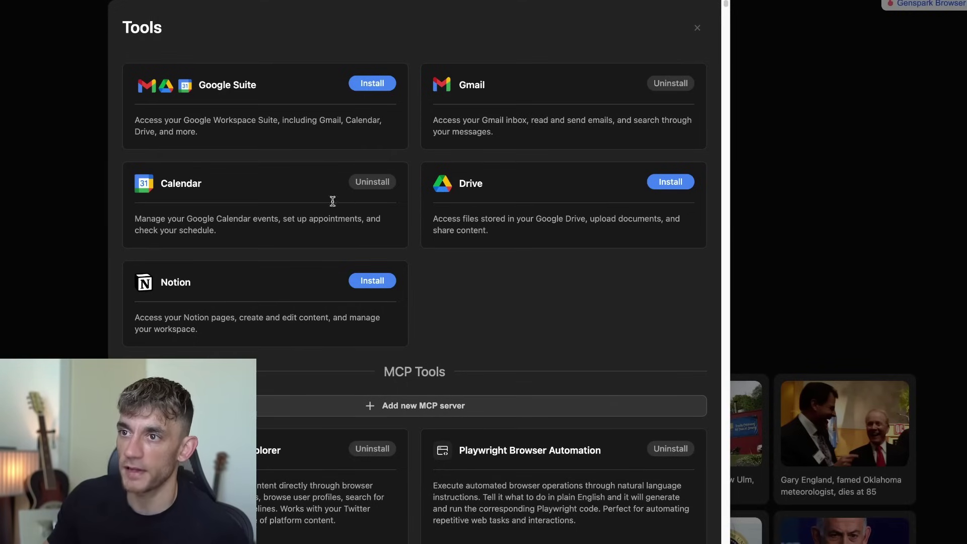
{"action": "scroll", "coordinate": [532, 376], "scroll_direction": "down", "scroll_amount": 8}
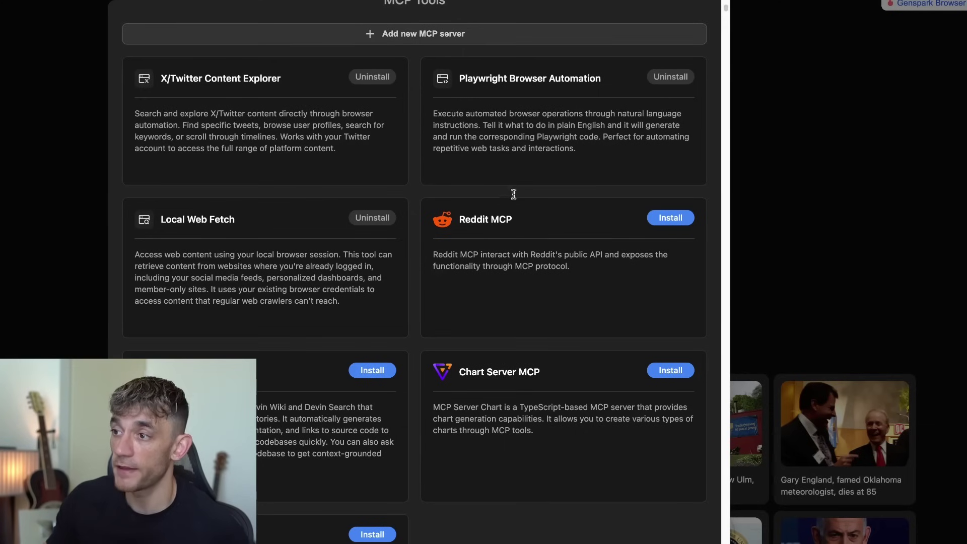
{"action": "scroll", "coordinate": [512, 194], "scroll_direction": "down", "scroll_amount": 20}
{"action": "scroll", "coordinate": [526, 255], "scroll_direction": "down", "scroll_amount": 20}
{"action": "scroll", "coordinate": [514, 270], "scroll_direction": "down", "scroll_amount": 10}
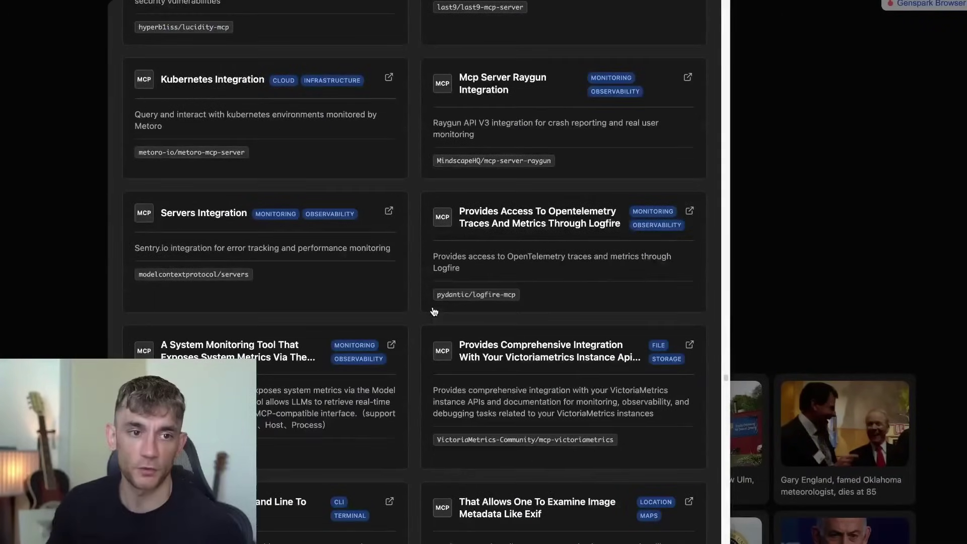
{"action": "scroll", "coordinate": [445, 301], "scroll_direction": "down", "scroll_amount": 15}
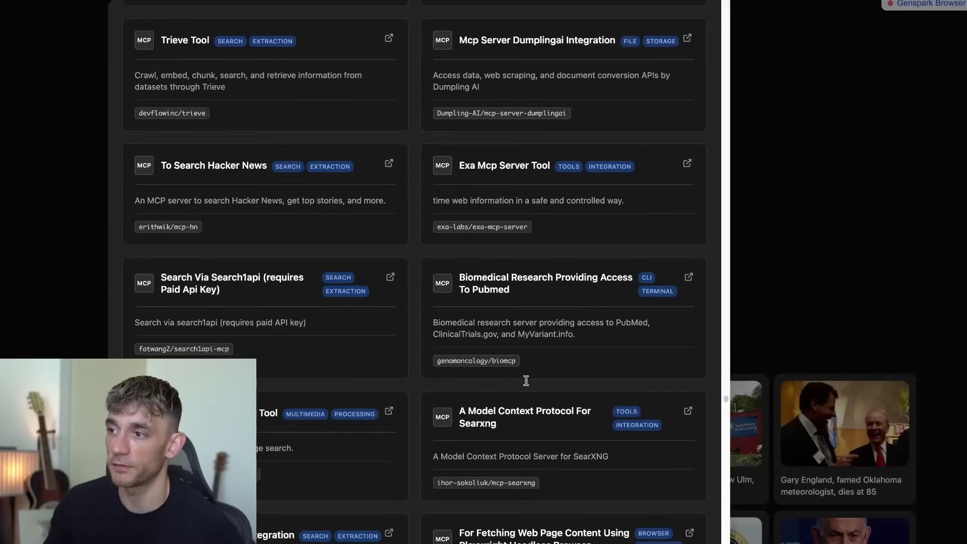
{"action": "scroll", "coordinate": [534, 384], "scroll_direction": "down", "scroll_amount": 20}
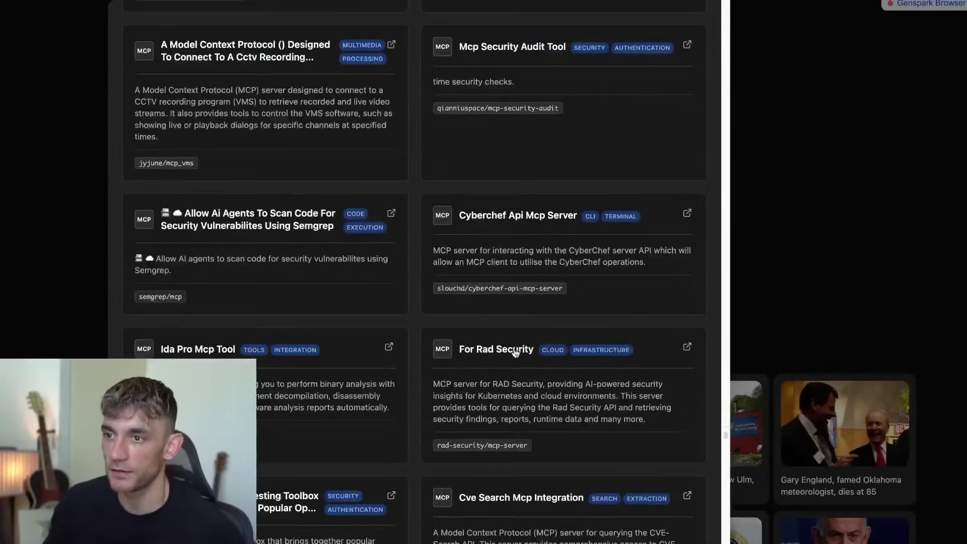
{"action": "scroll", "coordinate": [514, 352], "scroll_direction": "down", "scroll_amount": 8}
{"action": "scroll", "coordinate": [504, 313], "scroll_direction": "down", "scroll_amount": 20}
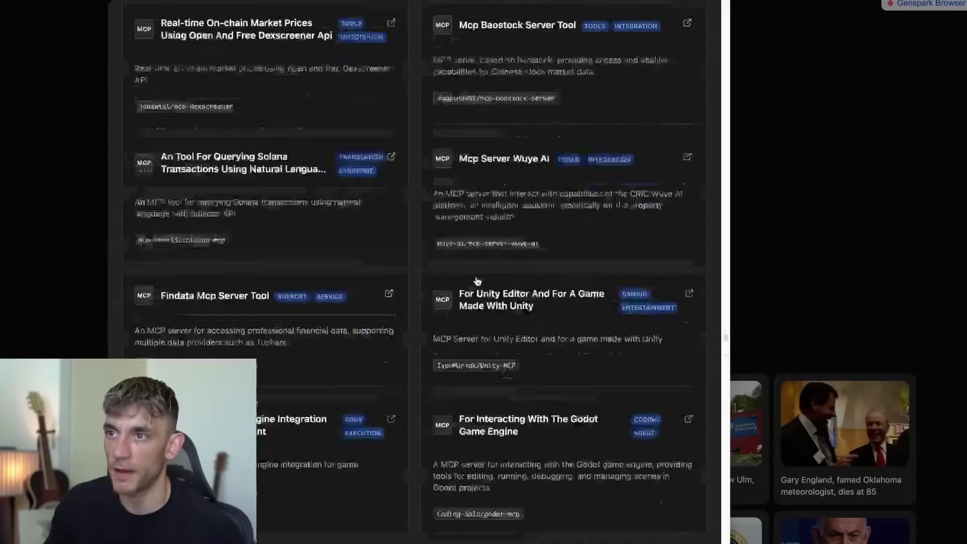
{"action": "scroll", "coordinate": [549, 338], "scroll_direction": "down", "scroll_amount": 15}
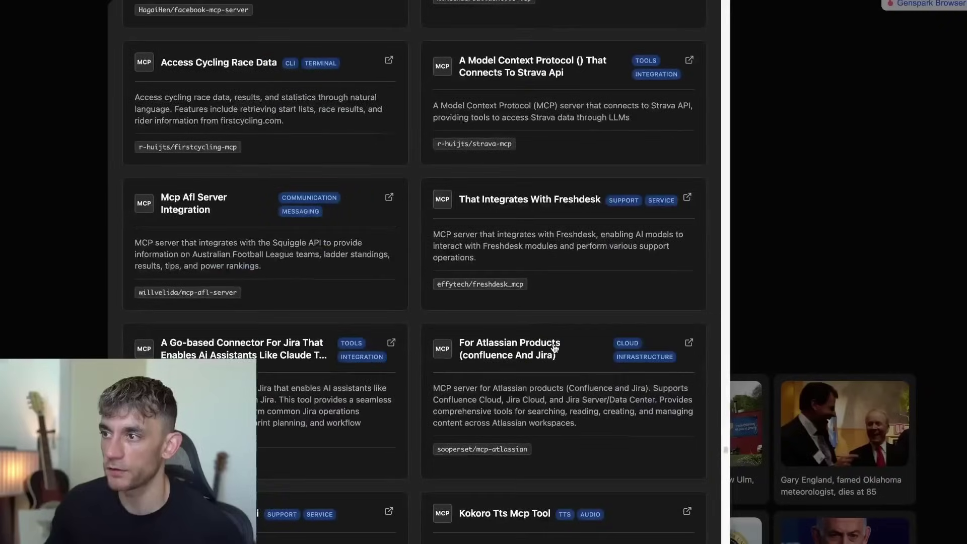
{"action": "scroll", "coordinate": [509, 297], "scroll_direction": "down", "scroll_amount": 7}
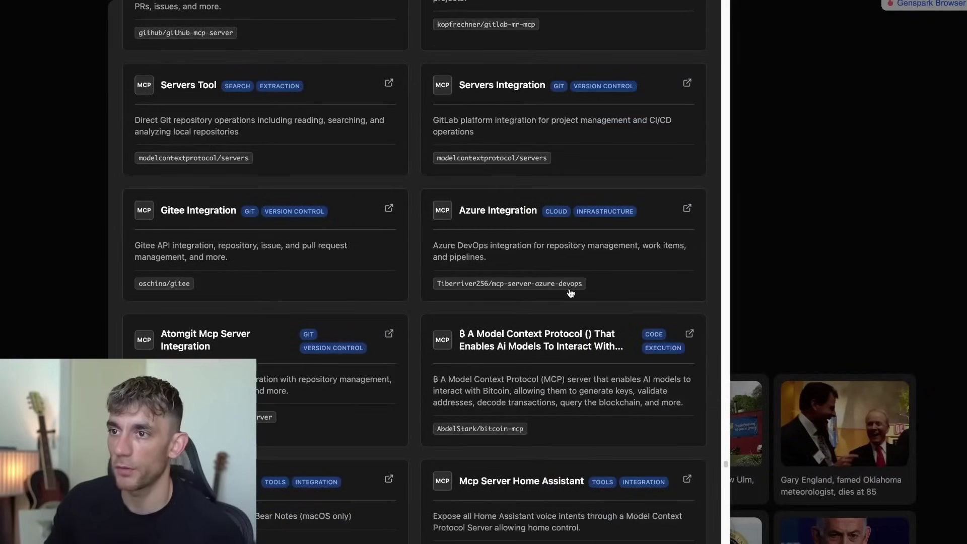
{"action": "scroll", "coordinate": [570, 293], "scroll_direction": "down", "scroll_amount": 15}
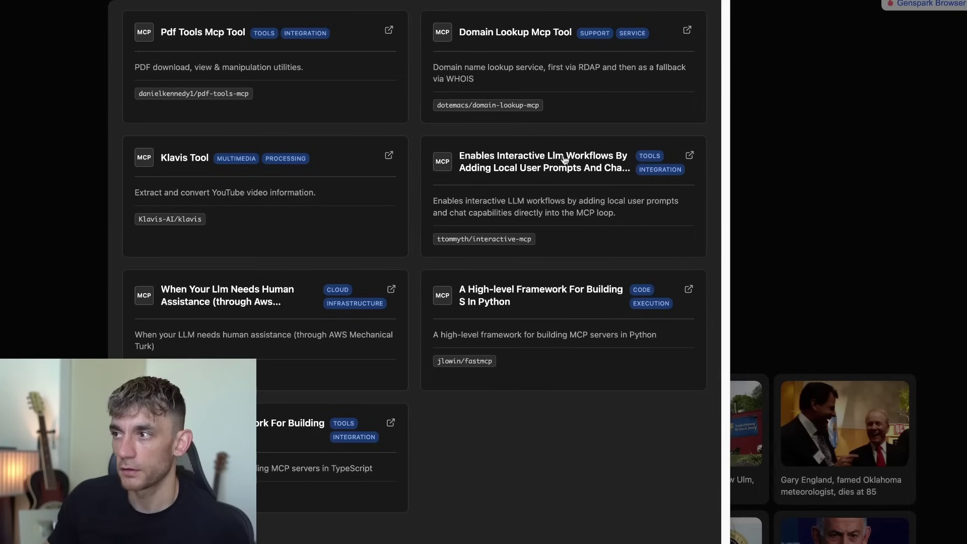
{"action": "left_click", "coordinate": [789, 190]}
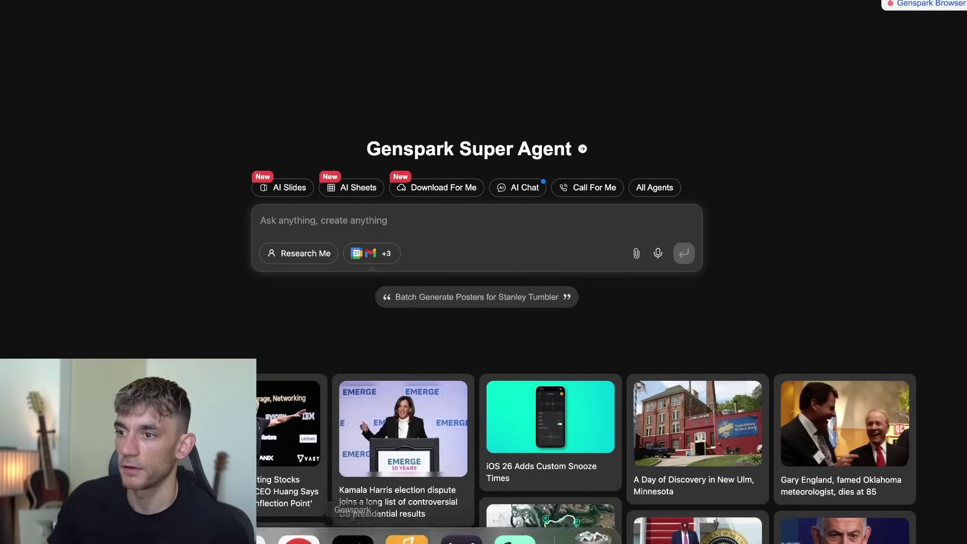
Scroll the AI Success Lab lesson to its NOTES and TESTS prompts, bringing up the 'Fill out forms' link options.
{"action": "left_click", "coordinate": [298, 528]}
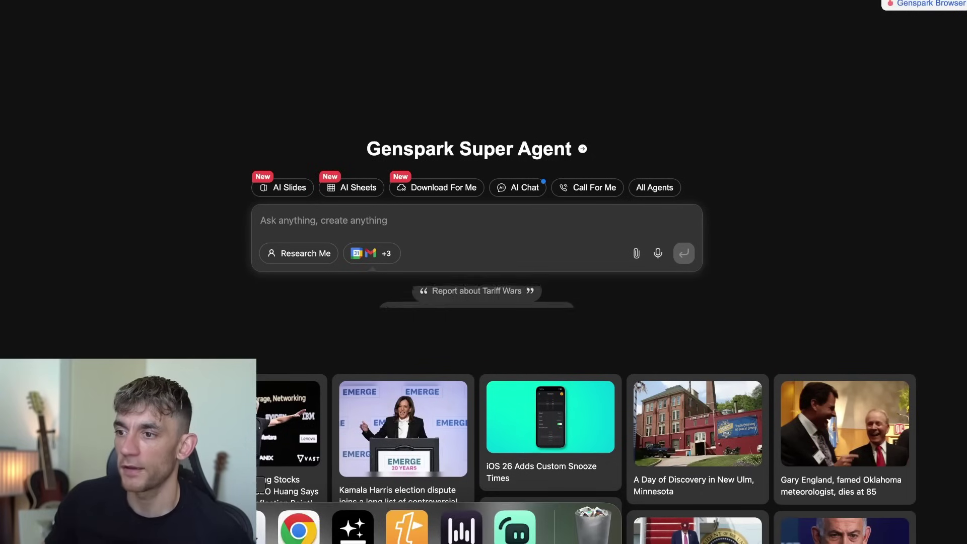
{"action": "left_click", "coordinate": [287, 540]}
{"action": "scroll", "coordinate": [413, 312], "scroll_direction": "up", "scroll_amount": 15}
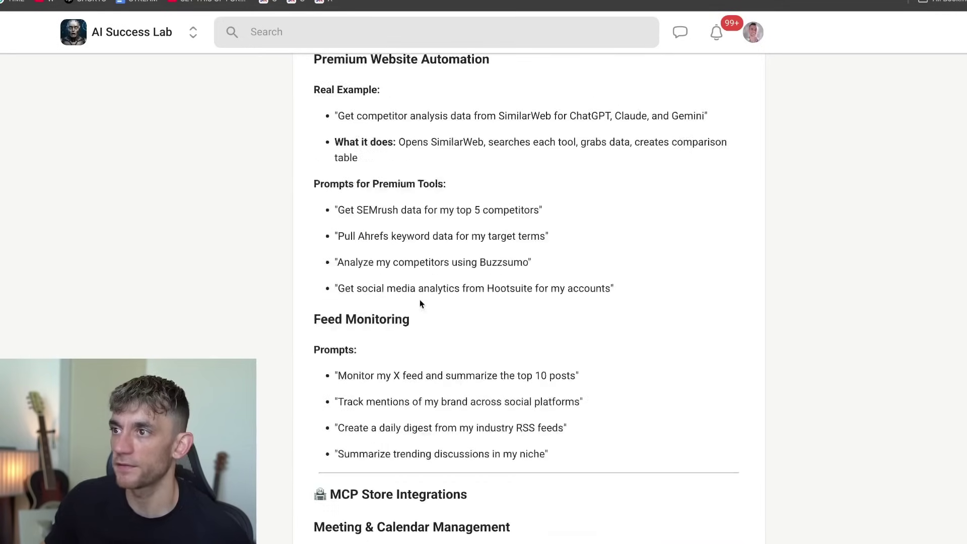
{"action": "scroll", "coordinate": [409, 327], "scroll_direction": "up", "scroll_amount": 20}
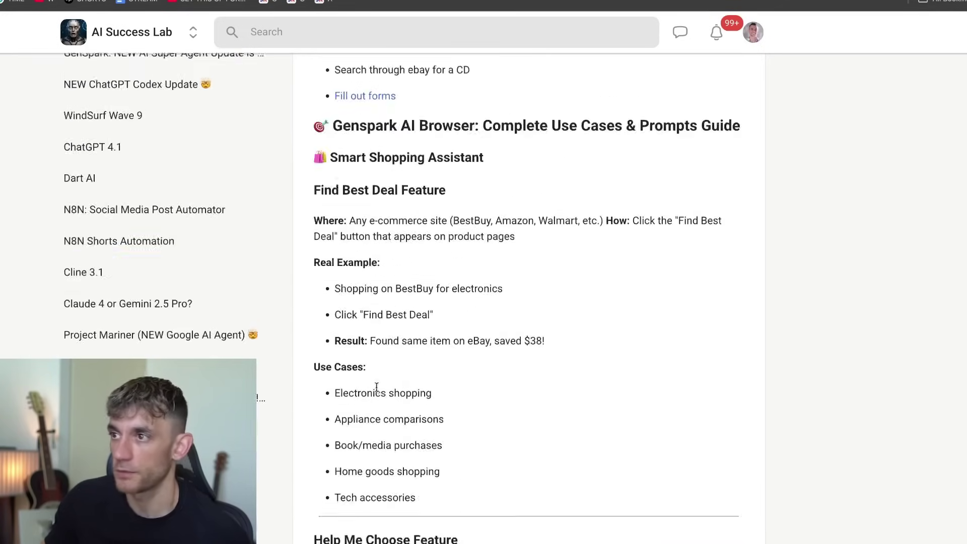
{"action": "scroll", "coordinate": [384, 389], "scroll_direction": "down", "scroll_amount": 12}
{"action": "scroll", "coordinate": [401, 220], "scroll_direction": "up", "scroll_amount": 3}
{"action": "scroll", "coordinate": [406, 255], "scroll_direction": "down", "scroll_amount": 6}
{"action": "scroll", "coordinate": [407, 258], "scroll_direction": "down", "scroll_amount": 3}
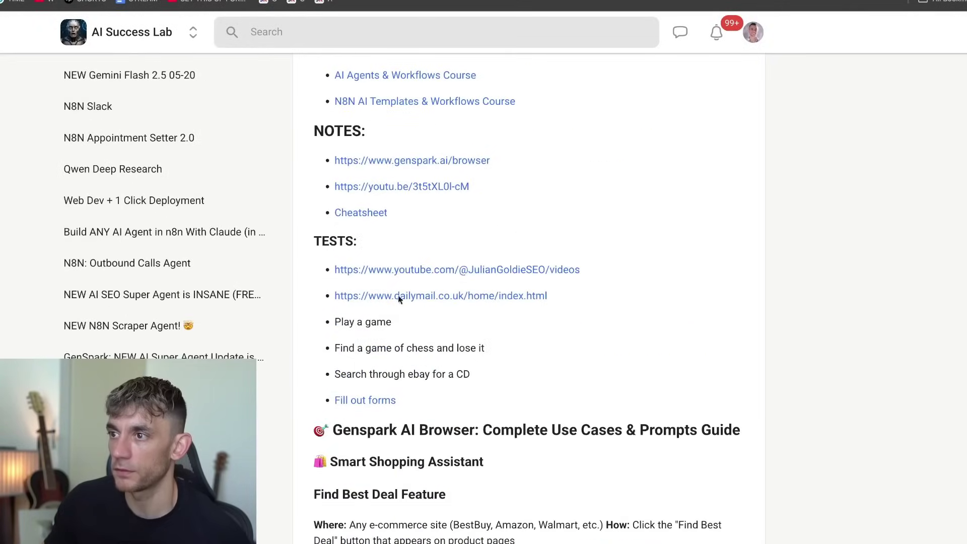
{"action": "right_click", "coordinate": [381, 409]}
Open the 'Fill out forms' test link in a new tab.
{"action": "left_click", "coordinate": [418, 398]}
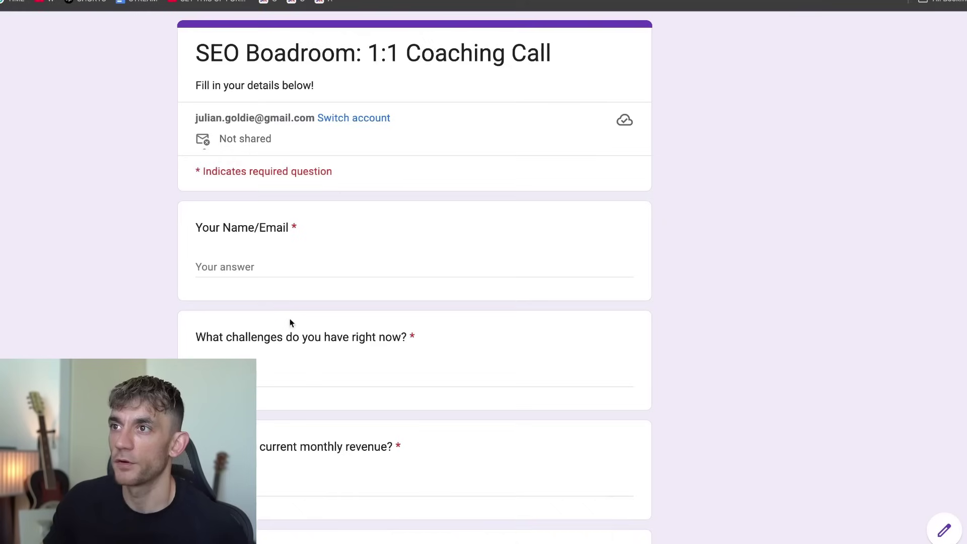
{"action": "scroll", "coordinate": [285, 320], "scroll_direction": "down", "scroll_amount": 6}
{"action": "scroll", "coordinate": [360, 348], "scroll_direction": "up", "scroll_amount": 6}
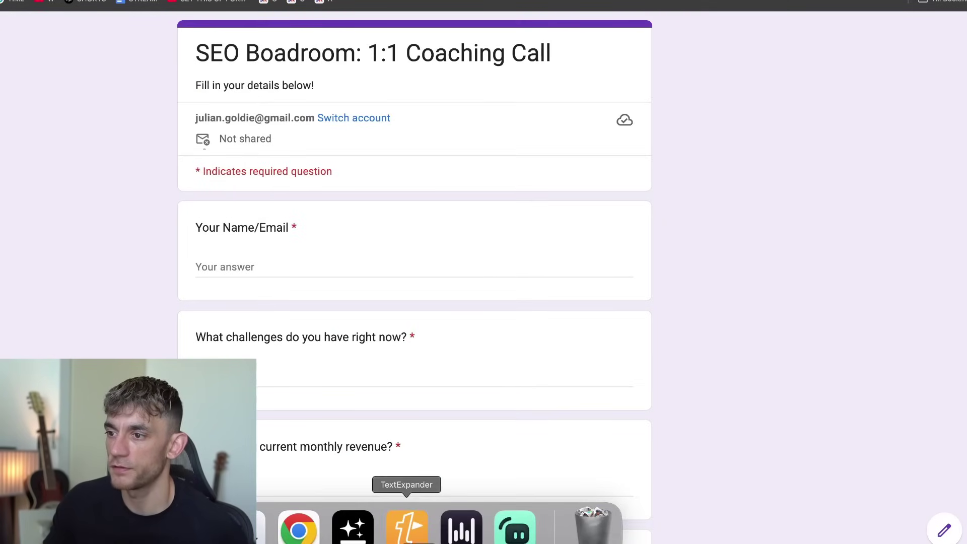
Review the assistant's refusal, highlighting its Draft Responses and Form Analysis alternatives.
{"action": "left_click", "coordinate": [348, 528]}
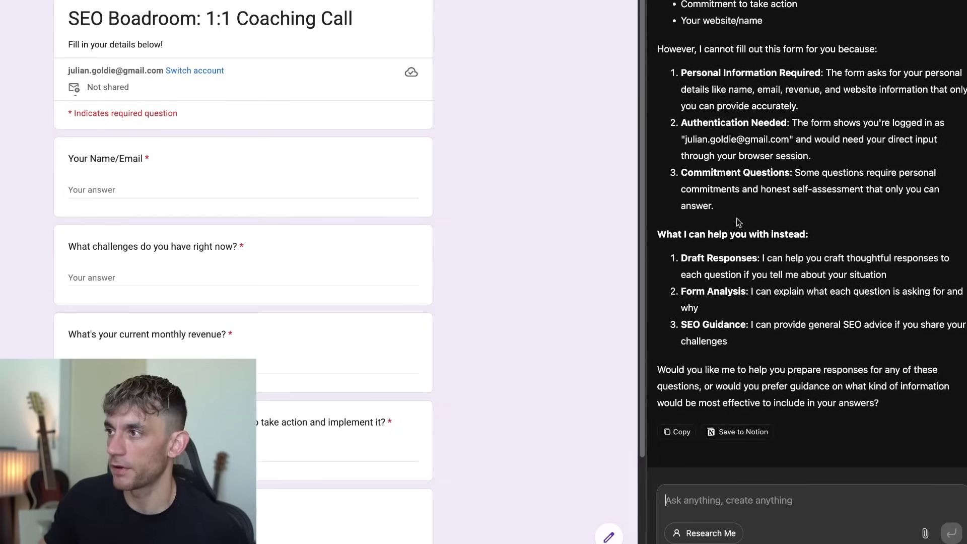
{"action": "left_click_drag", "start_coordinate": [675, 253], "coordinate": [921, 274]}
{"action": "left_click", "coordinate": [696, 312]}
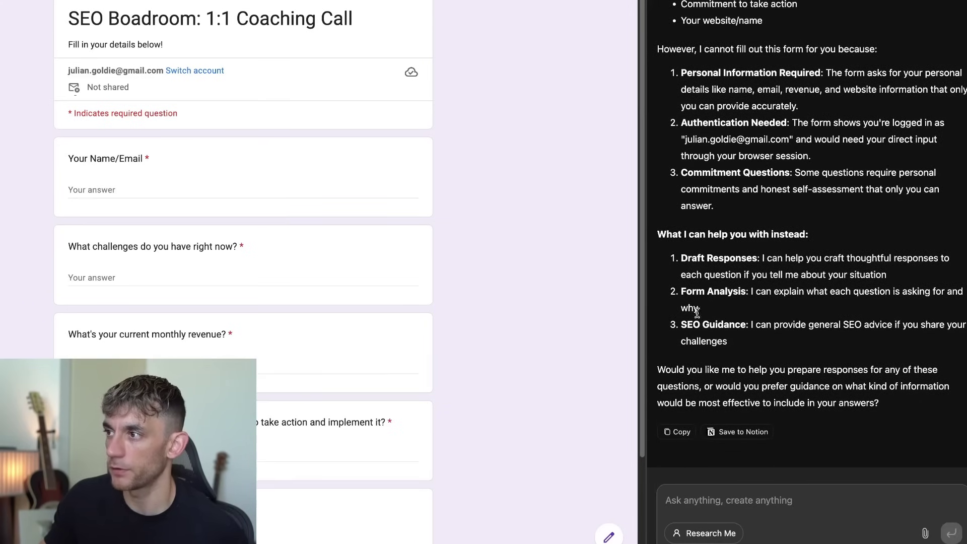
{"action": "left_click_drag", "start_coordinate": [675, 296], "coordinate": [714, 307]}
{"action": "left_click", "coordinate": [663, 276]}
{"action": "left_click_drag", "start_coordinate": [657, 233], "coordinate": [850, 342]}
{"action": "scroll", "coordinate": [850, 342], "scroll_direction": "up", "scroll_amount": 4}
{"action": "scroll", "coordinate": [319, 199], "scroll_direction": "down", "scroll_amount": 3}
{"action": "scroll", "coordinate": [319, 198], "scroll_direction": "up", "scroll_amount": 3}
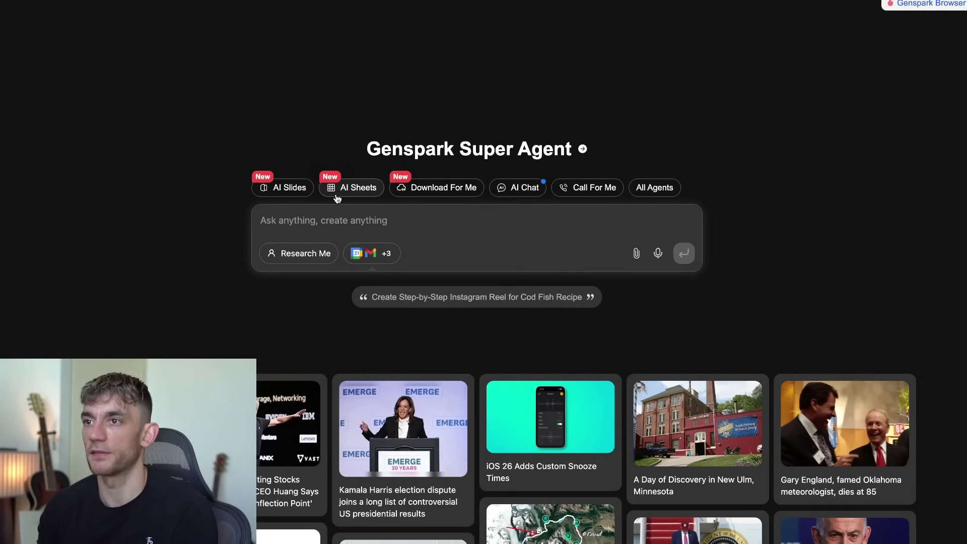
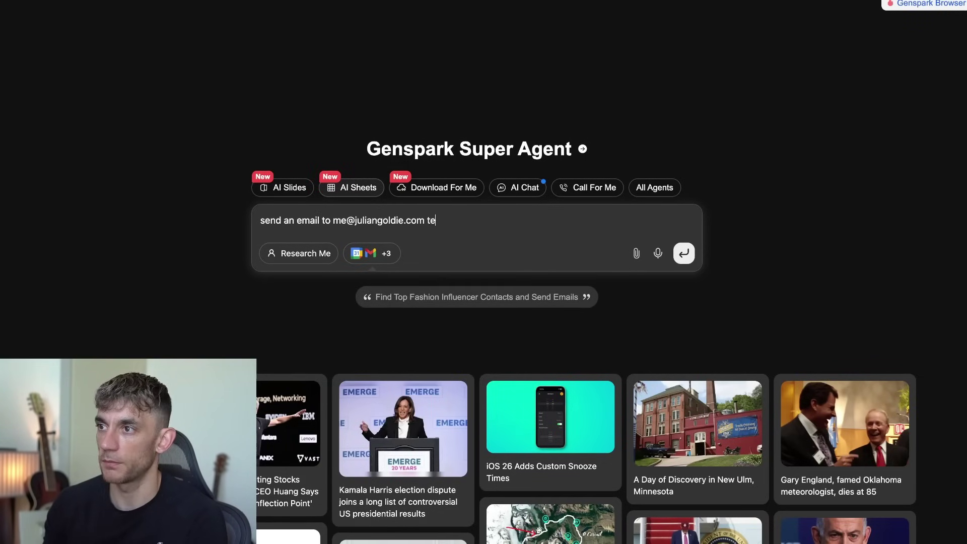
Ask the Super Agent to email the user's own address about Genspark Browser.
{"action": "type", "text": "lling him about genspark browser"}
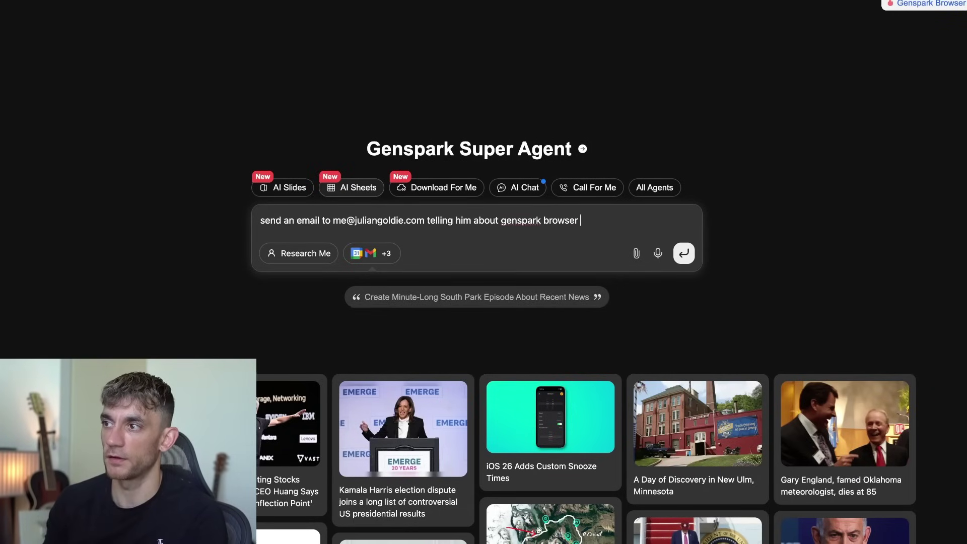
{"action": "type", "text": "is"}
{"action": "key", "text": "Return"}
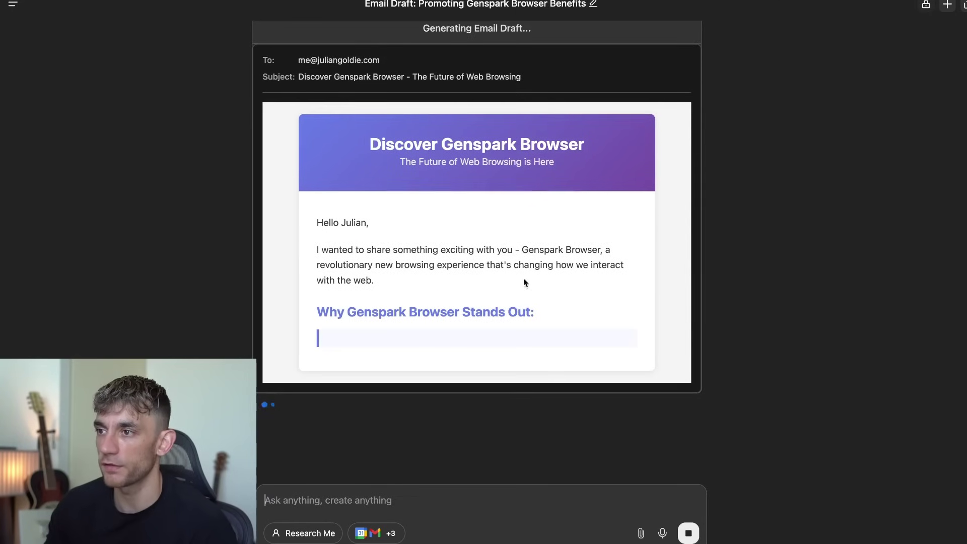
Review the drafted Discover Genspark Browser email, edit its sign-off line, and send it.
{"action": "scroll", "coordinate": [599, 192], "scroll_direction": "up", "scroll_amount": 3}
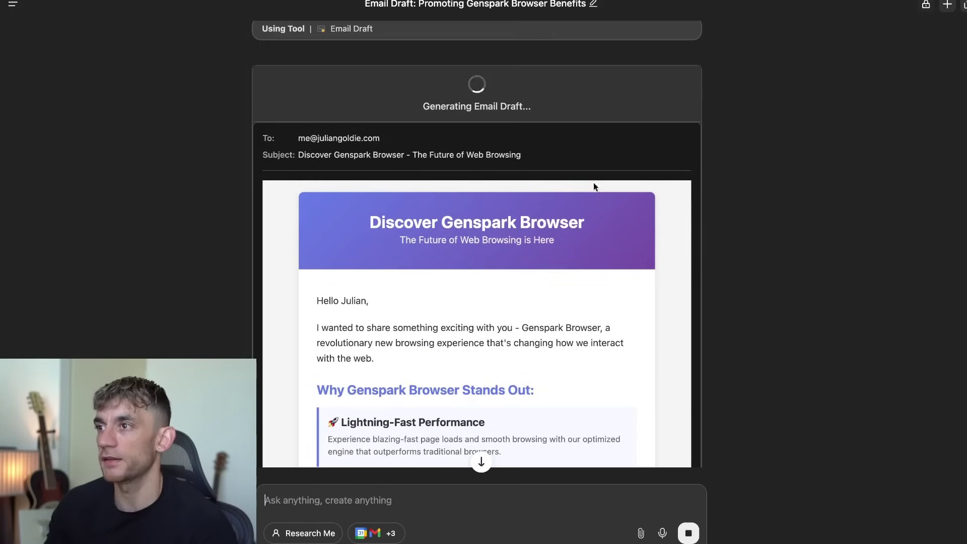
{"action": "scroll", "coordinate": [353, 292], "scroll_direction": "down", "scroll_amount": 4}
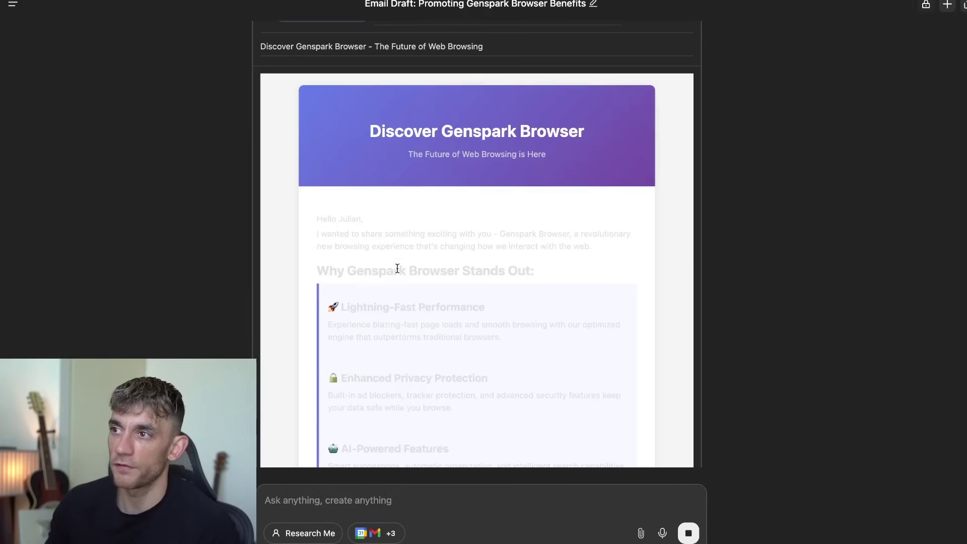
{"action": "scroll", "coordinate": [488, 262], "scroll_direction": "down", "scroll_amount": 10}
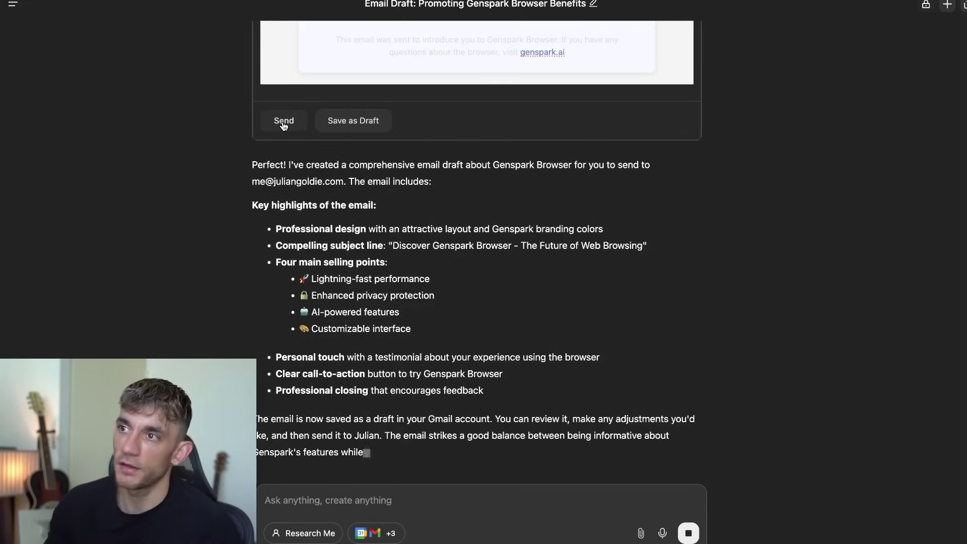
{"action": "scroll", "coordinate": [431, 240], "scroll_direction": "up", "scroll_amount": 5}
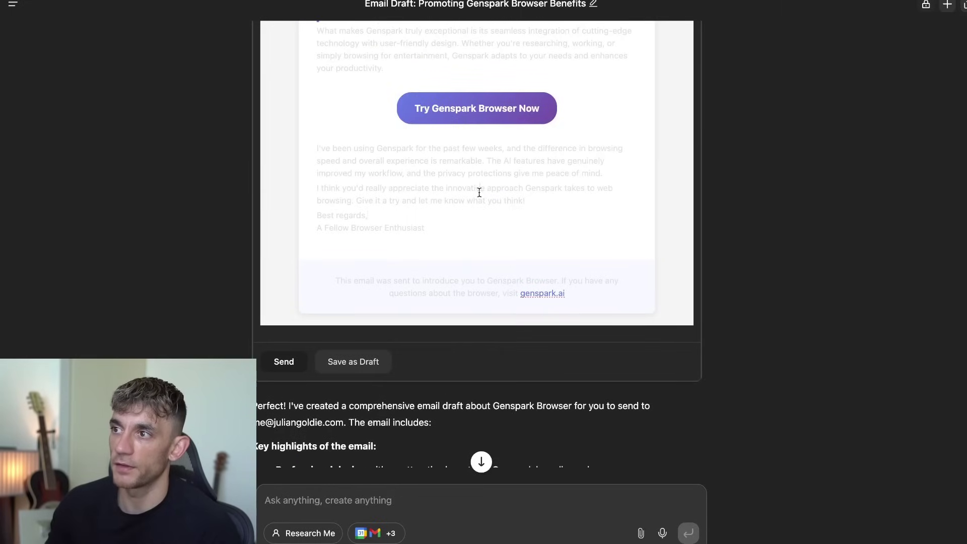
{"action": "scroll", "coordinate": [495, 216], "scroll_direction": "up", "scroll_amount": 6}
{"action": "scroll", "coordinate": [505, 231], "scroll_direction": "down", "scroll_amount": 9}
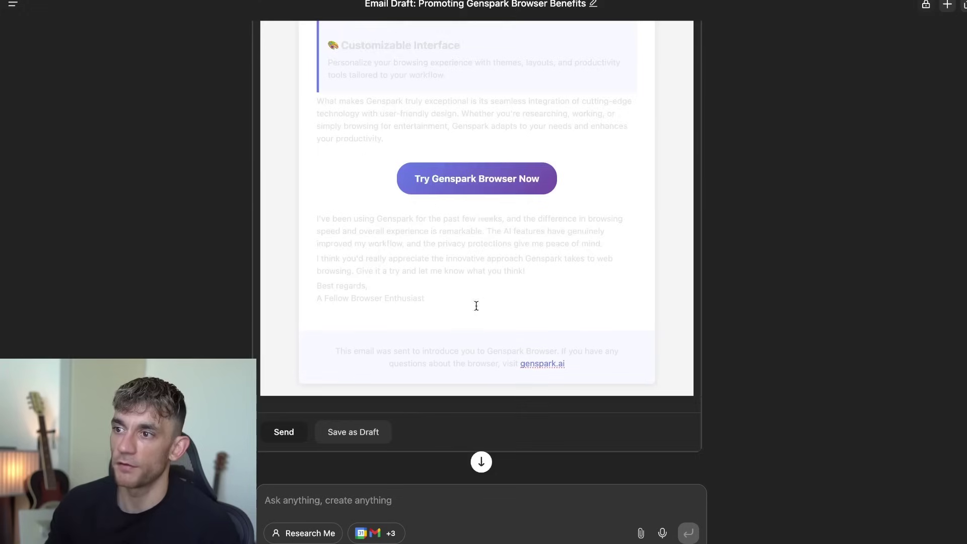
{"action": "left_click", "coordinate": [434, 89]}
{"action": "type", "text": "adsfdsfasdfadsfasdfasdfadsfasdfsdfasd"}
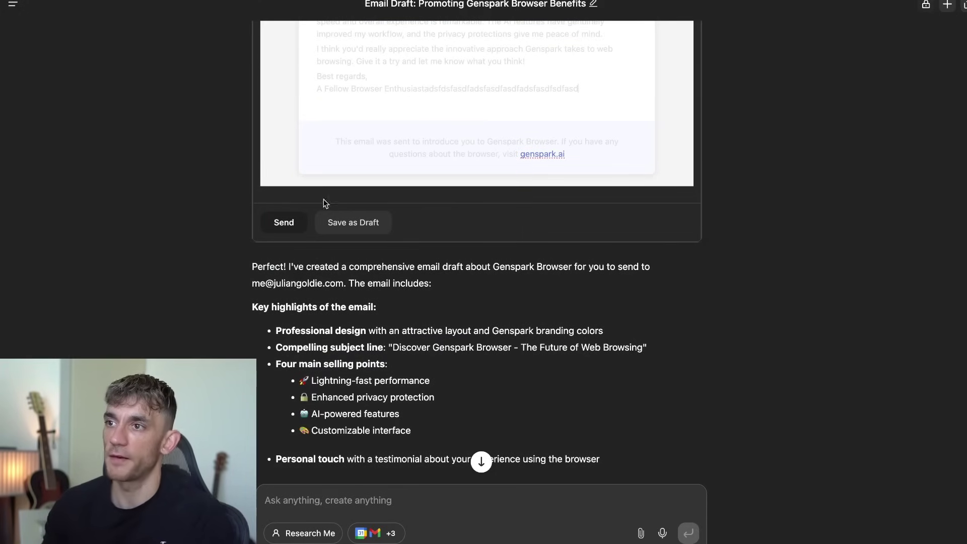
{"action": "left_click", "coordinate": [283, 222]}
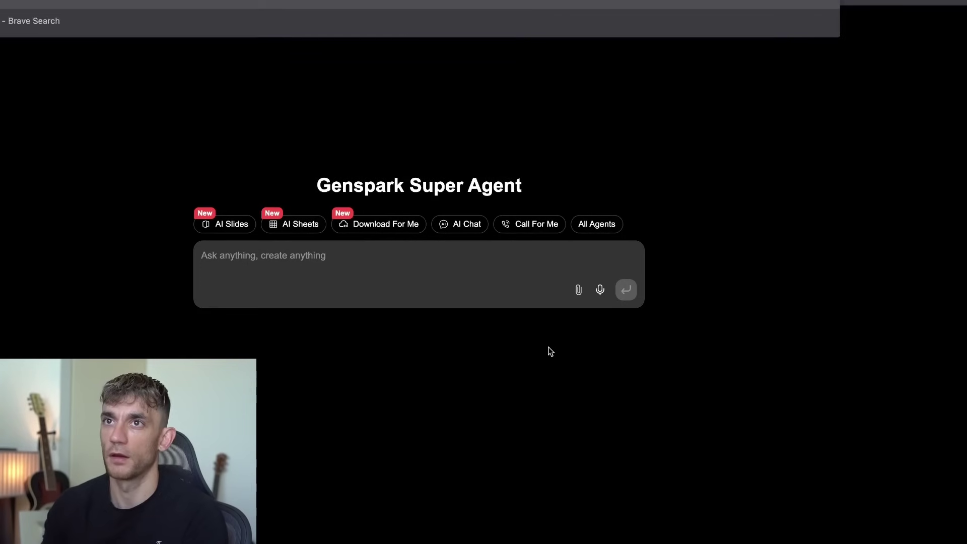
Switch over to Google Chrome and start a new tab for Gmail.
{"action": "left_click", "coordinate": [47, 22]}
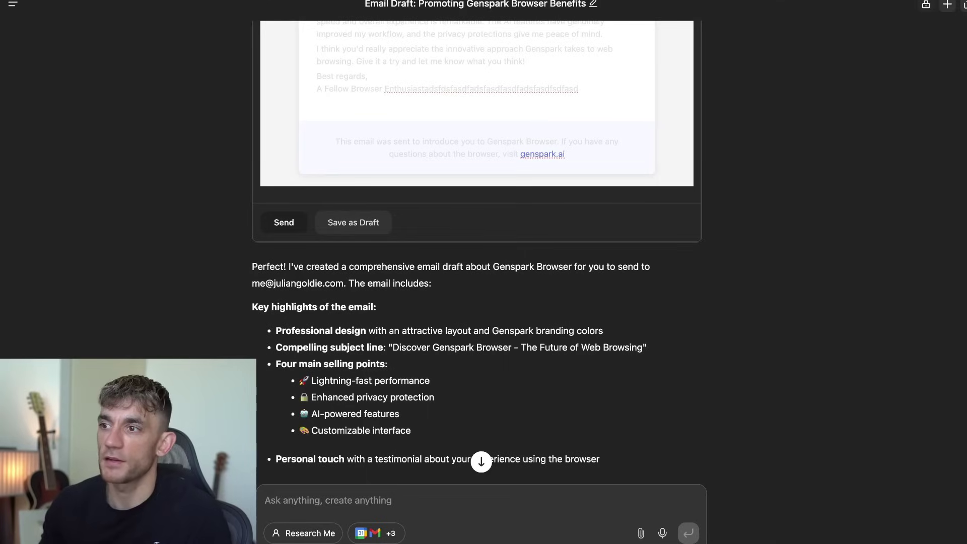
{"action": "left_click", "coordinate": [298, 535]}
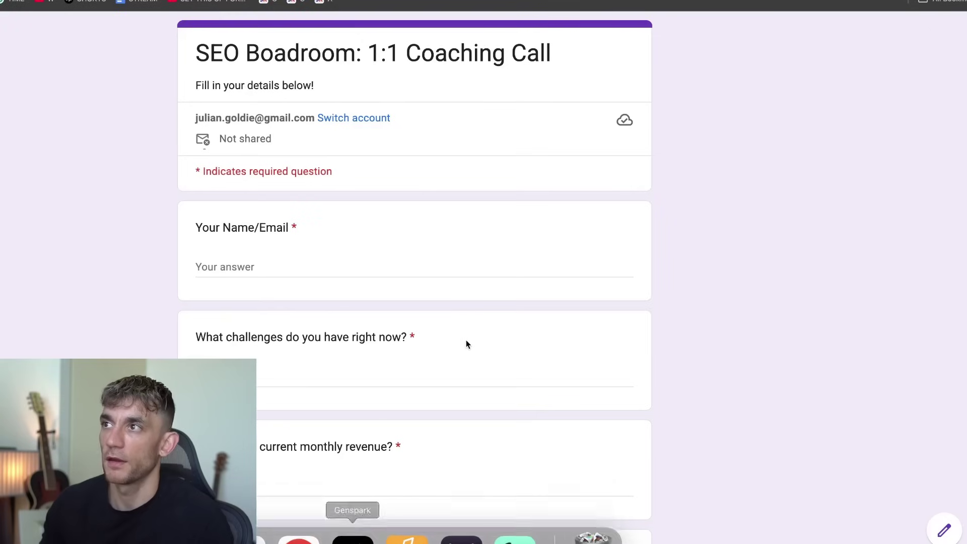
{"action": "key", "text": "super+t"}
Load Gmail, show the inbox emails, and open the Discover Genspark Browser message.
{"action": "type", "text": "me"}
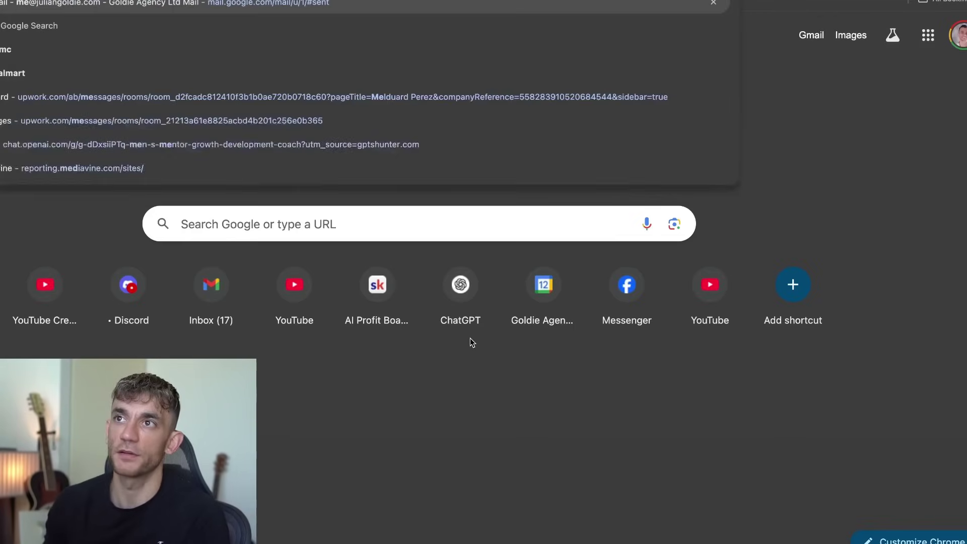
{"action": "key", "text": "Return"}
{"action": "left_click", "coordinate": [6, 196]}
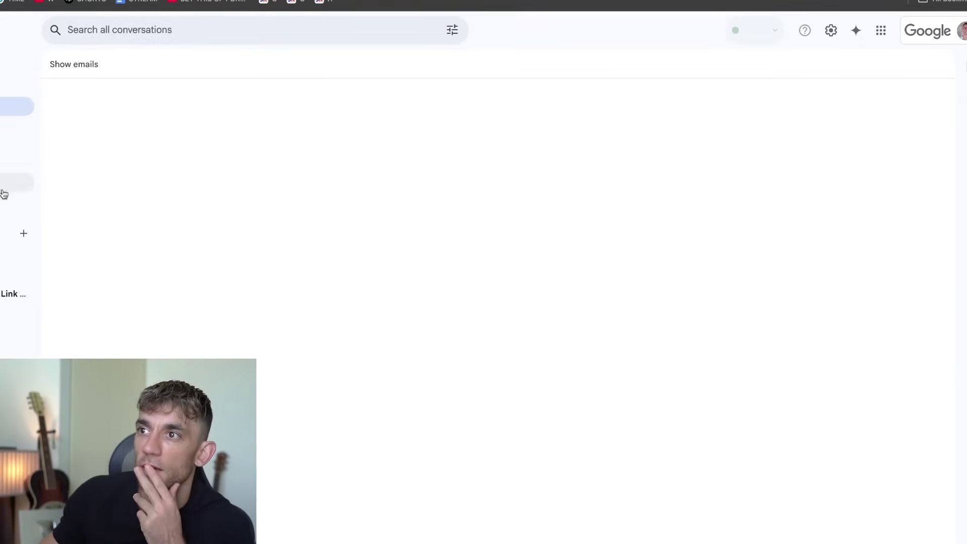
{"action": "left_click", "coordinate": [53, 65]}
{"action": "left_click", "coordinate": [92, 124]}
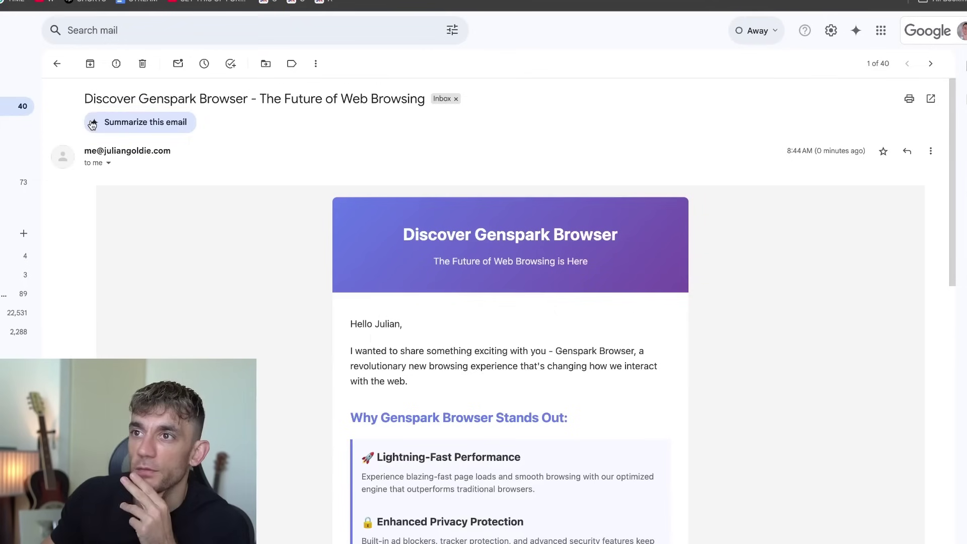
Read through the received email and select its footer text.
{"action": "scroll", "coordinate": [361, 220], "scroll_direction": "down", "scroll_amount": 6}
{"action": "scroll", "coordinate": [354, 213], "scroll_direction": "up", "scroll_amount": 4}
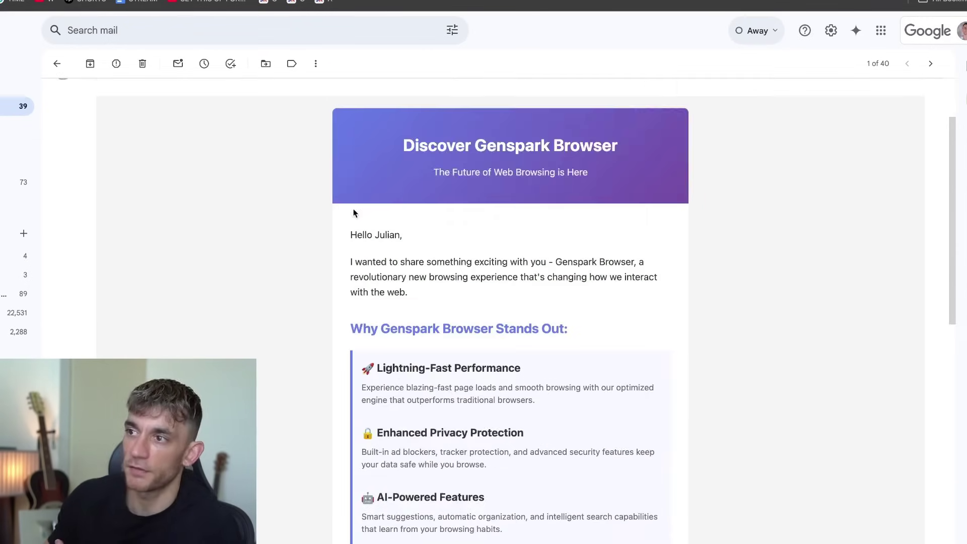
{"action": "scroll", "coordinate": [355, 211], "scroll_direction": "up", "scroll_amount": 3}
{"action": "scroll", "coordinate": [388, 281], "scroll_direction": "down", "scroll_amount": 10}
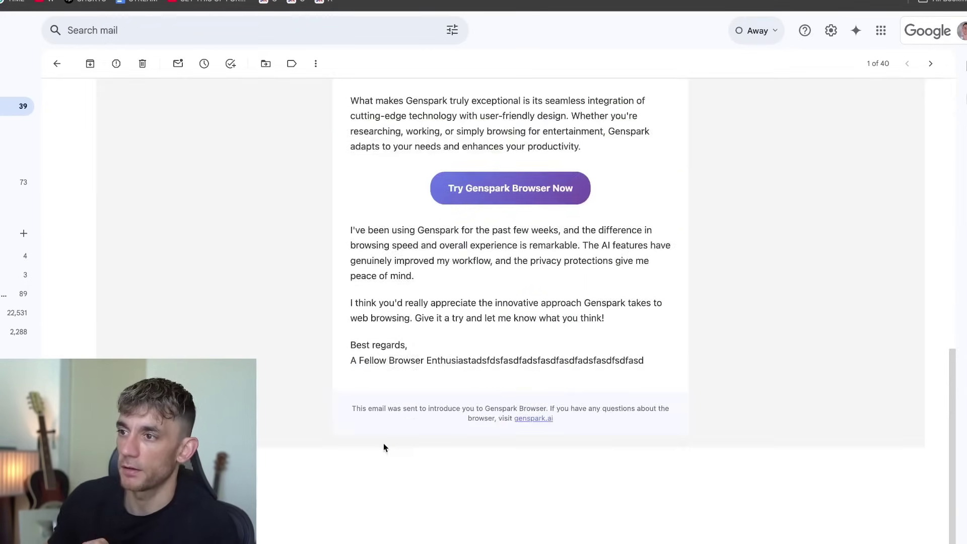
{"action": "left_click_drag", "start_coordinate": [391, 413], "coordinate": [588, 426]}
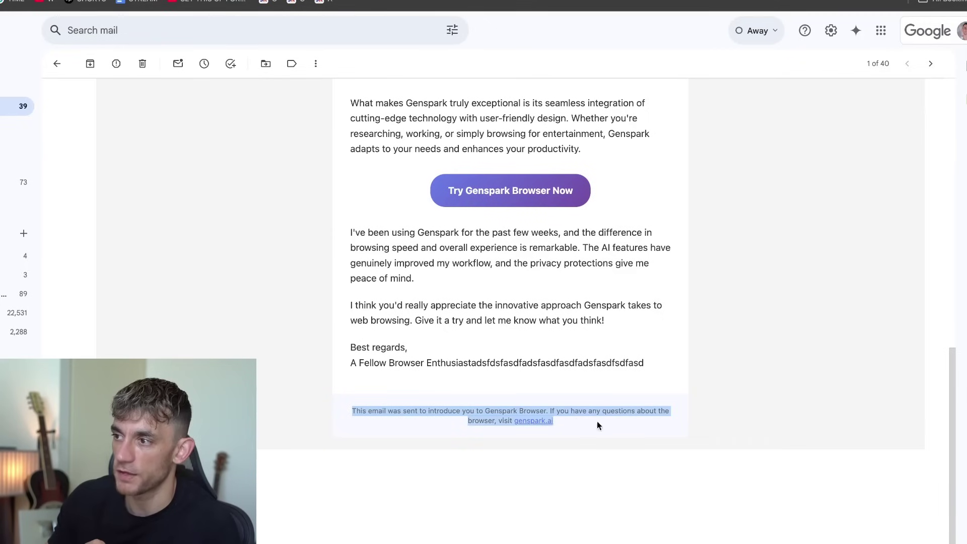
{"action": "scroll", "coordinate": [478, 399], "scroll_direction": "up", "scroll_amount": 3}
{"action": "scroll", "coordinate": [626, 337], "scroll_direction": "down", "scroll_amount": 3}
{"action": "left_click_drag", "start_coordinate": [661, 353], "coordinate": [491, 363]}
{"action": "scroll", "coordinate": [503, 333], "scroll_direction": "up", "scroll_amount": 10}
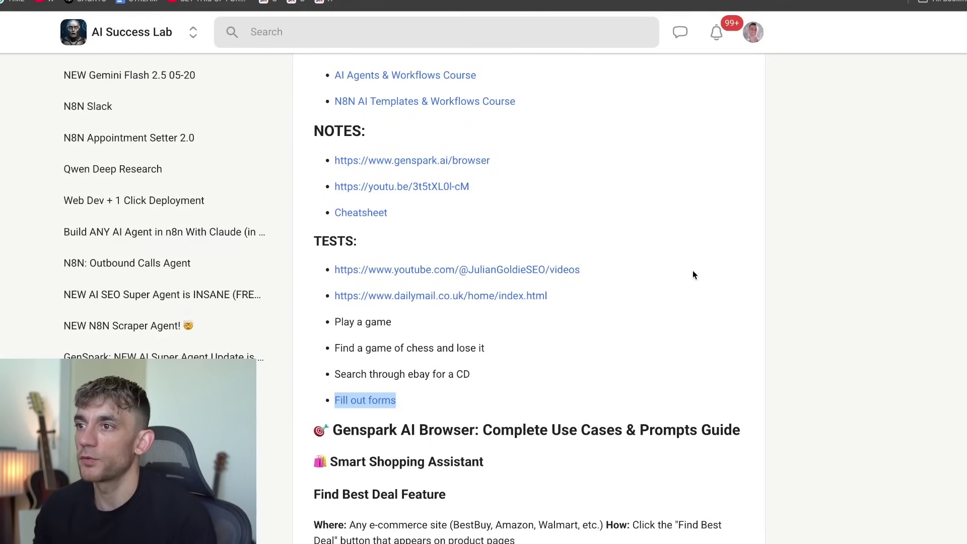
Return to the AI Success Lab notes page and scroll through it.
{"action": "left_click", "coordinate": [693, 274]}
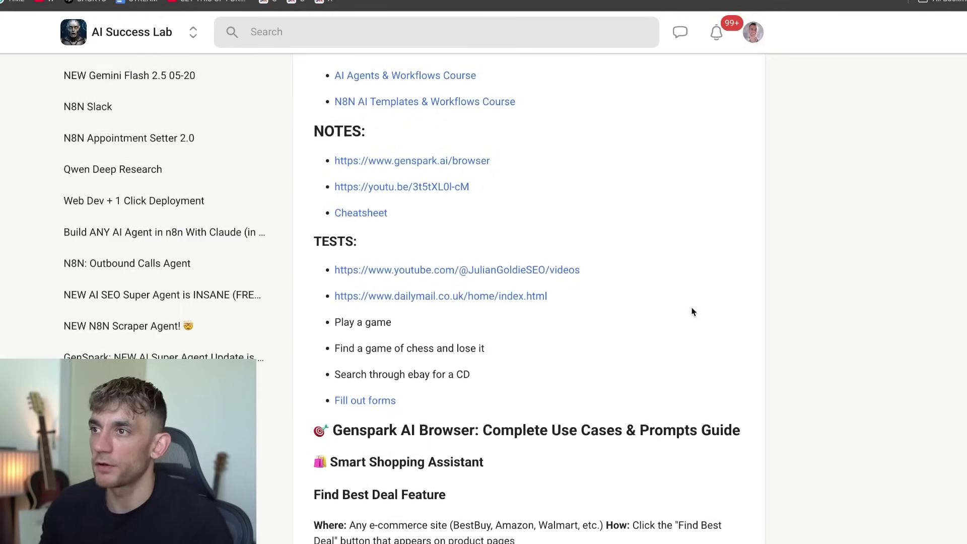
{"action": "scroll", "coordinate": [693, 310], "scroll_direction": "up", "scroll_amount": 4}
{"action": "scroll", "coordinate": [693, 309], "scroll_direction": "up", "scroll_amount": 7}
{"action": "scroll", "coordinate": [705, 335], "scroll_direction": "down", "scroll_amount": 6}
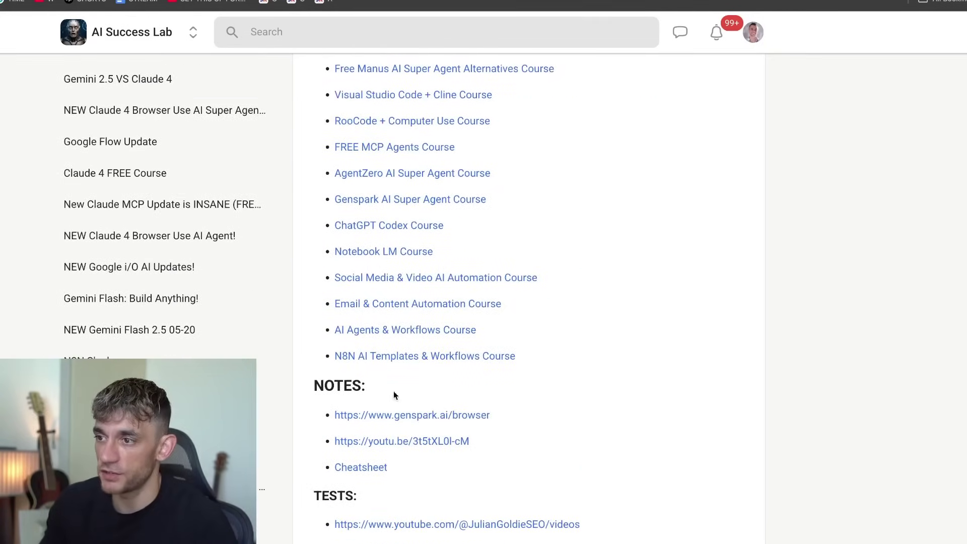
{"action": "scroll", "coordinate": [374, 465], "scroll_direction": "up", "scroll_amount": 1}
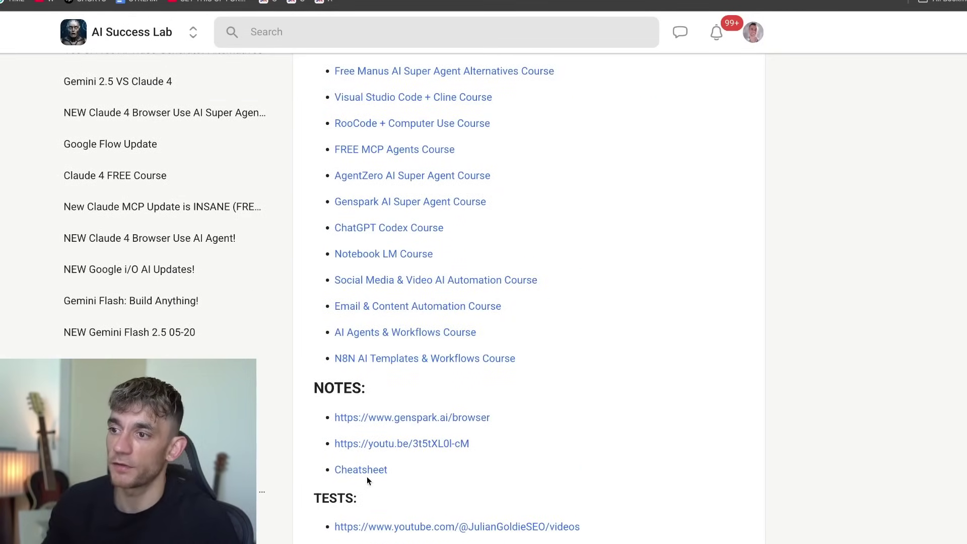
Open the Genspark cheatsheet and select its YouTube Content Tools heading.
{"action": "left_click", "coordinate": [369, 471]}
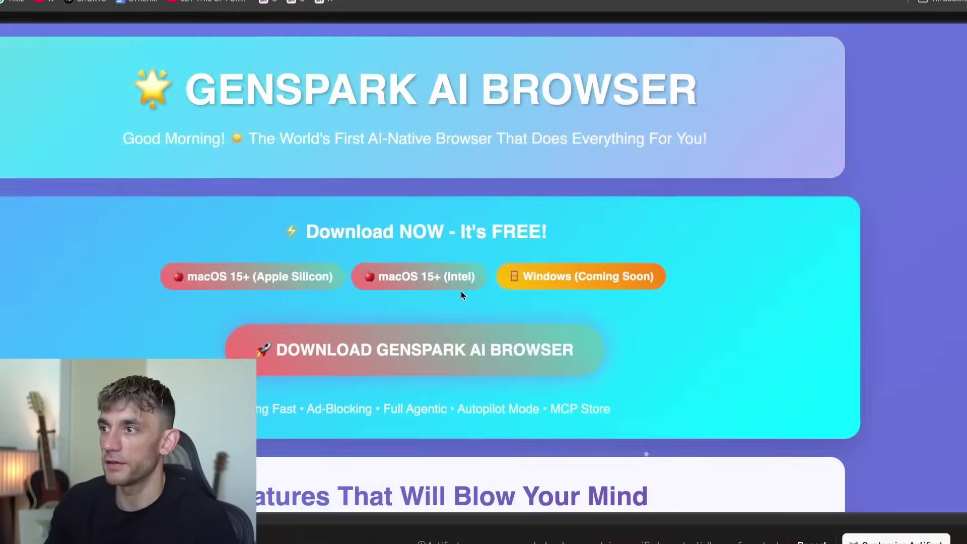
{"action": "scroll", "coordinate": [464, 216], "scroll_direction": "down", "scroll_amount": 5}
{"action": "scroll", "coordinate": [464, 216], "scroll_direction": "down", "scroll_amount": 15}
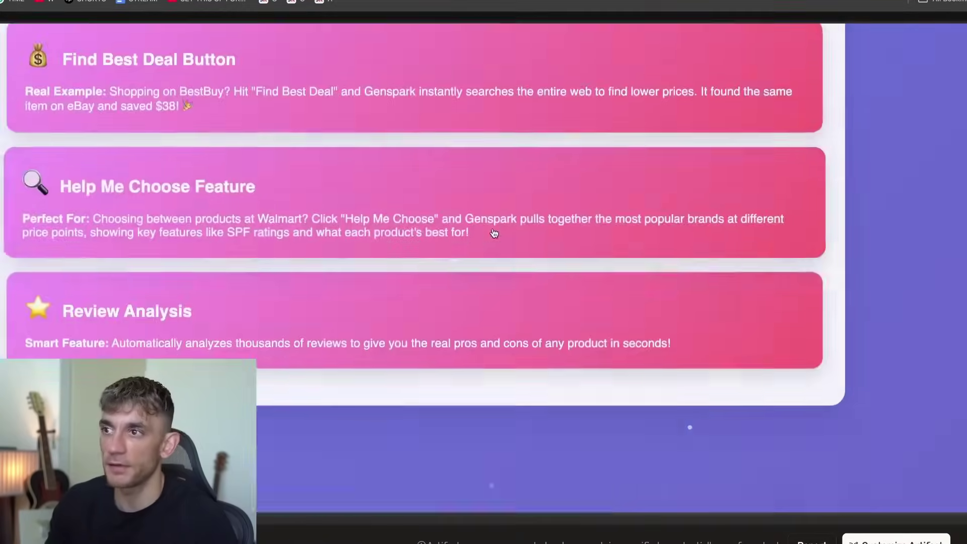
{"action": "scroll", "coordinate": [503, 242], "scroll_direction": "down", "scroll_amount": 8}
{"action": "scroll", "coordinate": [509, 244], "scroll_direction": "up", "scroll_amount": 6}
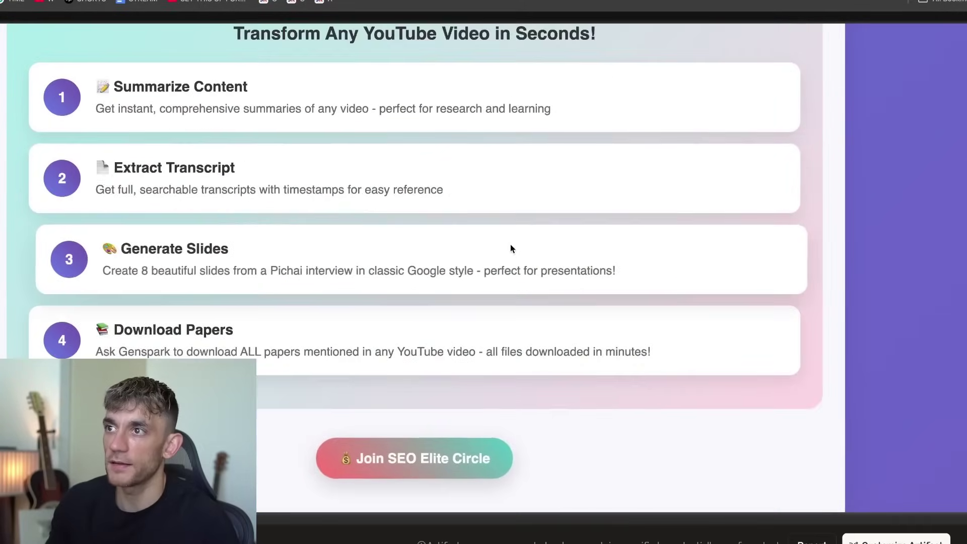
{"action": "triple_click", "coordinate": [266, 95]}
Select the Autopilot Mode heading, browse further, then return to the top of the page.
{"action": "scroll", "coordinate": [380, 326], "scroll_direction": "down", "scroll_amount": 10}
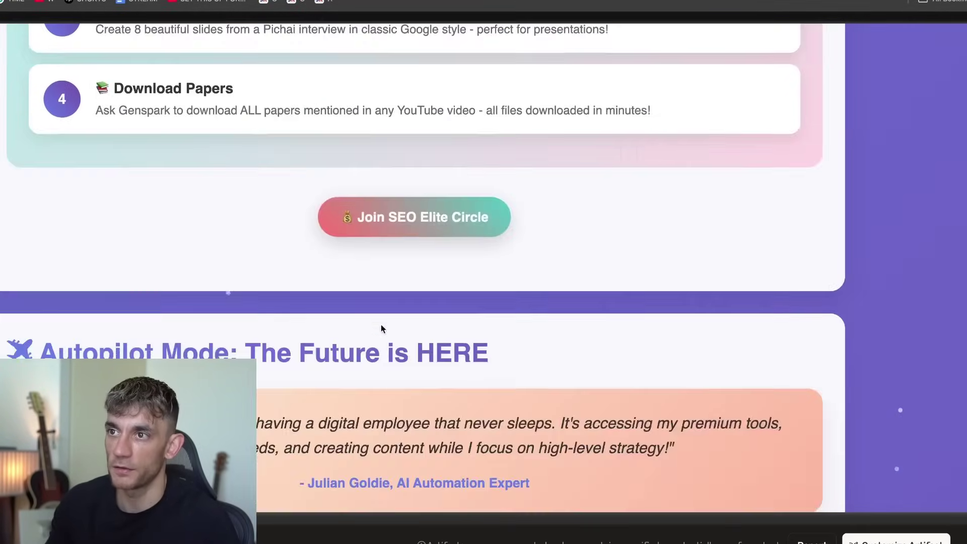
{"action": "scroll", "coordinate": [381, 323], "scroll_direction": "down", "scroll_amount": 2}
{"action": "triple_click", "coordinate": [499, 80]}
{"action": "scroll", "coordinate": [220, 296], "scroll_direction": "down", "scroll_amount": 14}
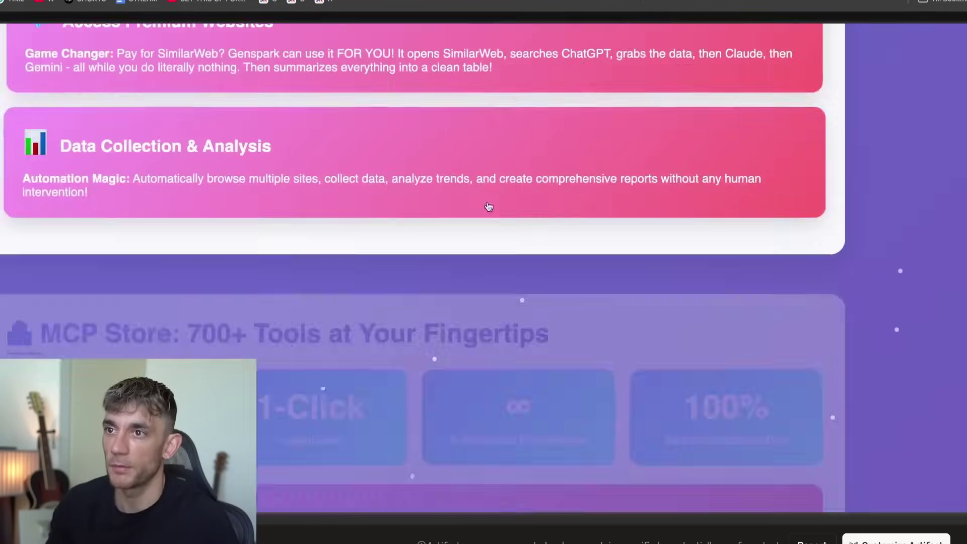
{"action": "scroll", "coordinate": [221, 295], "scroll_direction": "up", "scroll_amount": 10}
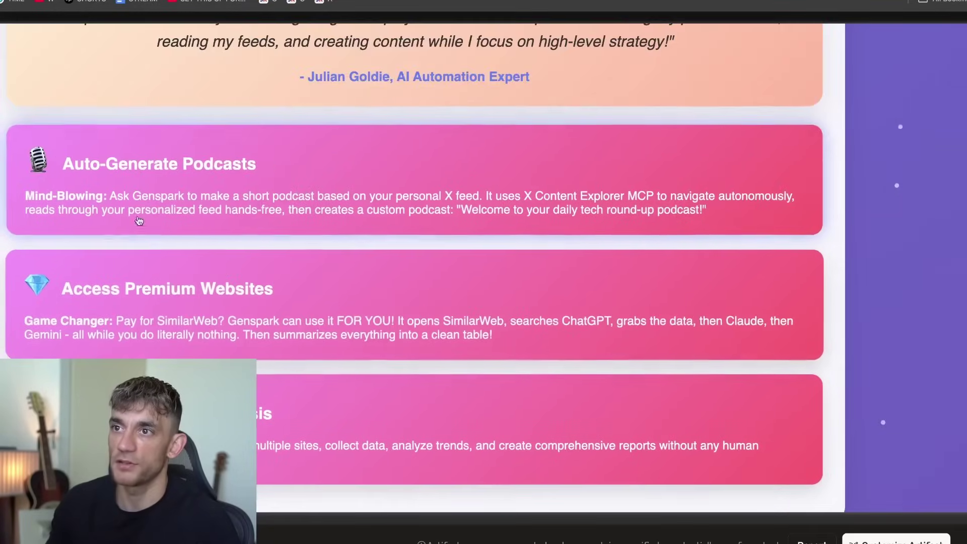
{"action": "scroll", "coordinate": [204, 337], "scroll_direction": "down", "scroll_amount": 10}
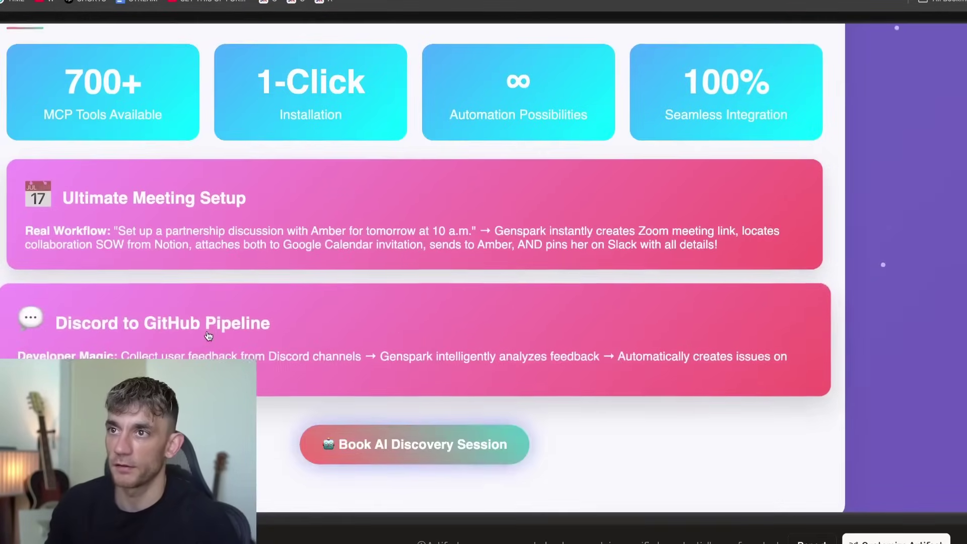
{"action": "scroll", "coordinate": [64, 155], "scroll_direction": "up", "scroll_amount": 2}
{"action": "scroll", "coordinate": [421, 297], "scroll_direction": "down", "scroll_amount": 15}
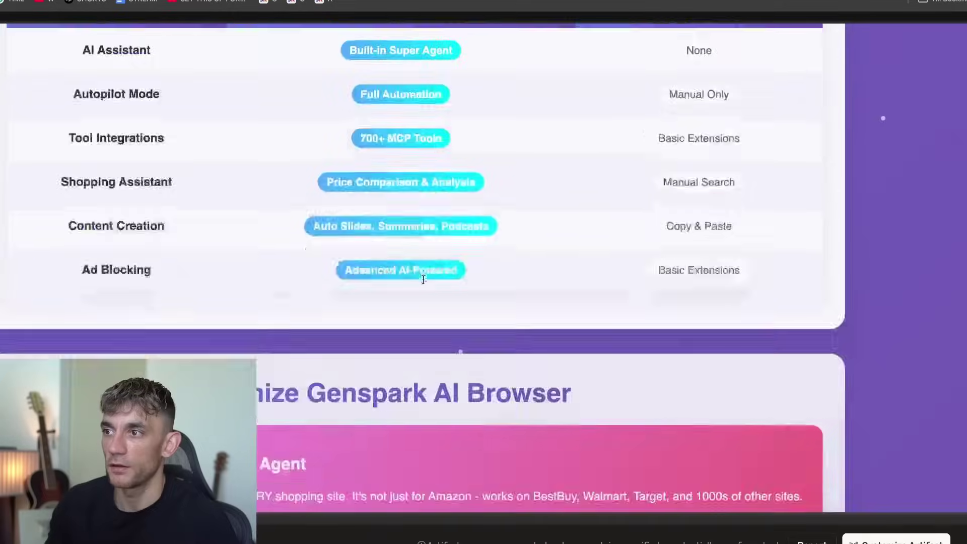
{"action": "scroll", "coordinate": [424, 284], "scroll_direction": "down", "scroll_amount": 15}
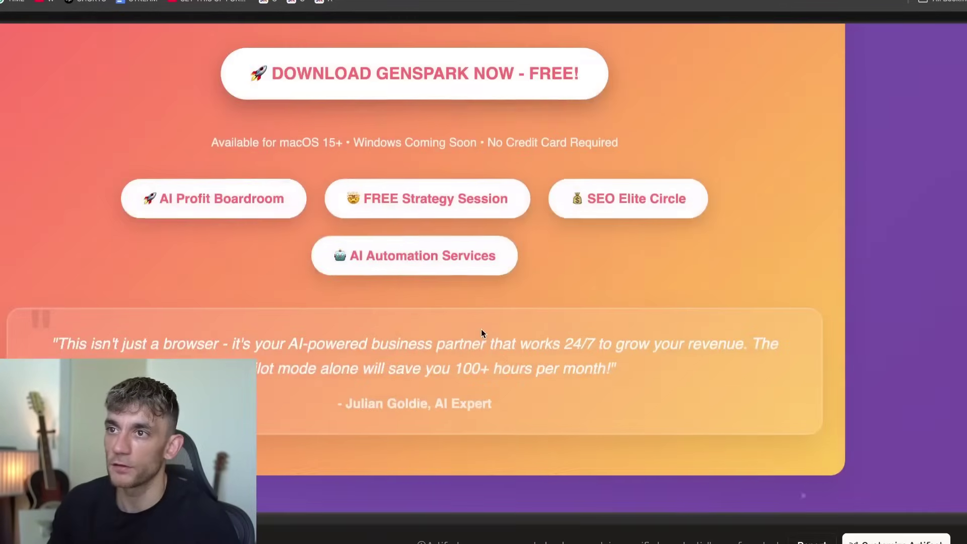
{"action": "key", "text": "Home"}
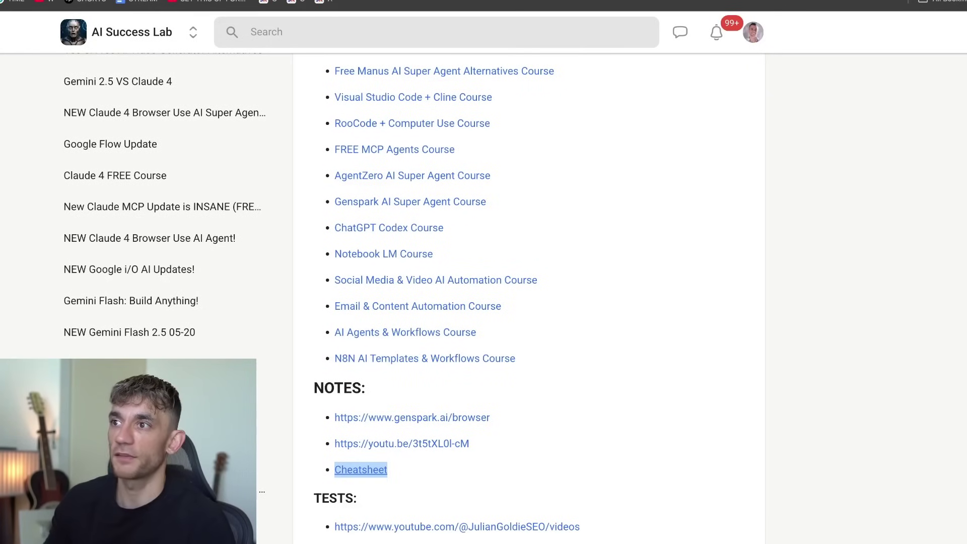
Scroll the Genspark Browser Agent lesson, then load the AI Profit Boardroom About page from the address bar.
{"action": "scroll", "coordinate": [562, 173], "scroll_direction": "up", "scroll_amount": 6}
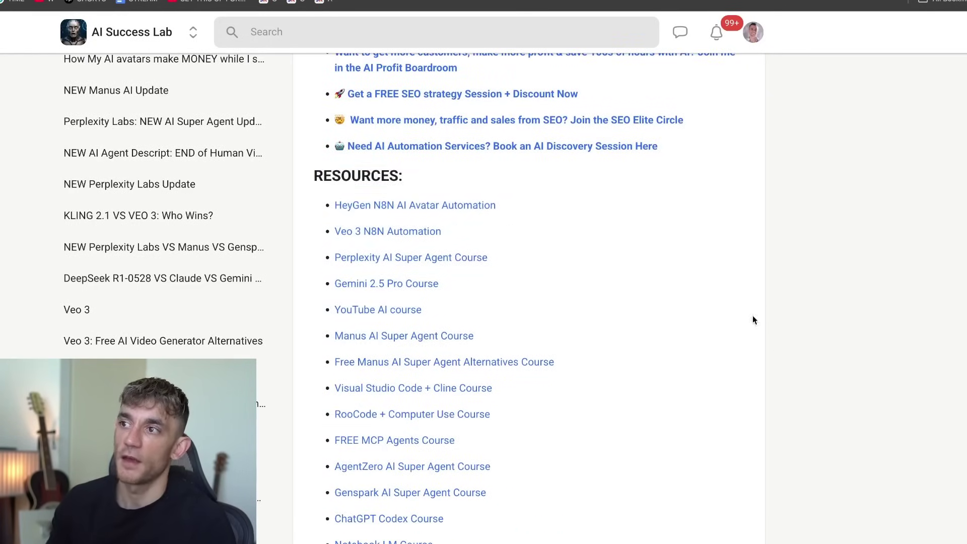
{"action": "scroll", "coordinate": [583, 220], "scroll_direction": "up", "scroll_amount": 8}
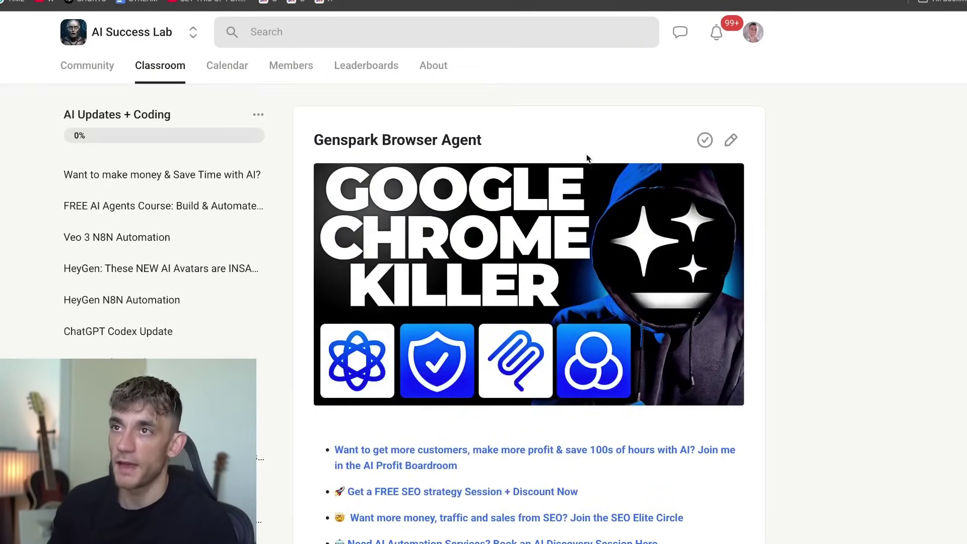
{"action": "scroll", "coordinate": [586, 158], "scroll_direction": "down", "scroll_amount": 20}
{"action": "scroll", "coordinate": [655, 313], "scroll_direction": "down", "scroll_amount": 20}
{"action": "scroll", "coordinate": [672, 294], "scroll_direction": "down", "scroll_amount": 20}
{"action": "scroll", "coordinate": [626, 265], "scroll_direction": "up", "scroll_amount": 20}
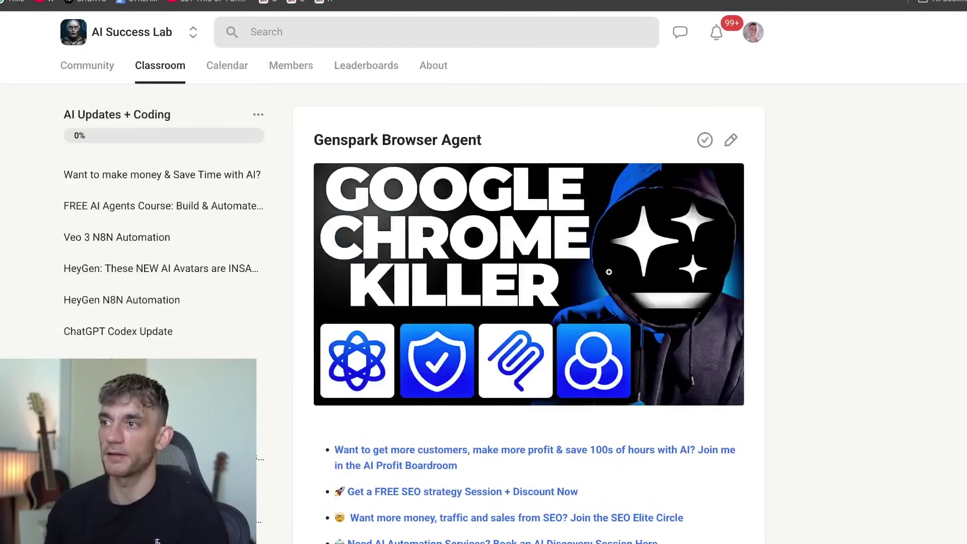
{"action": "key", "text": "super+l"}
{"action": "key", "text": "Escape"}
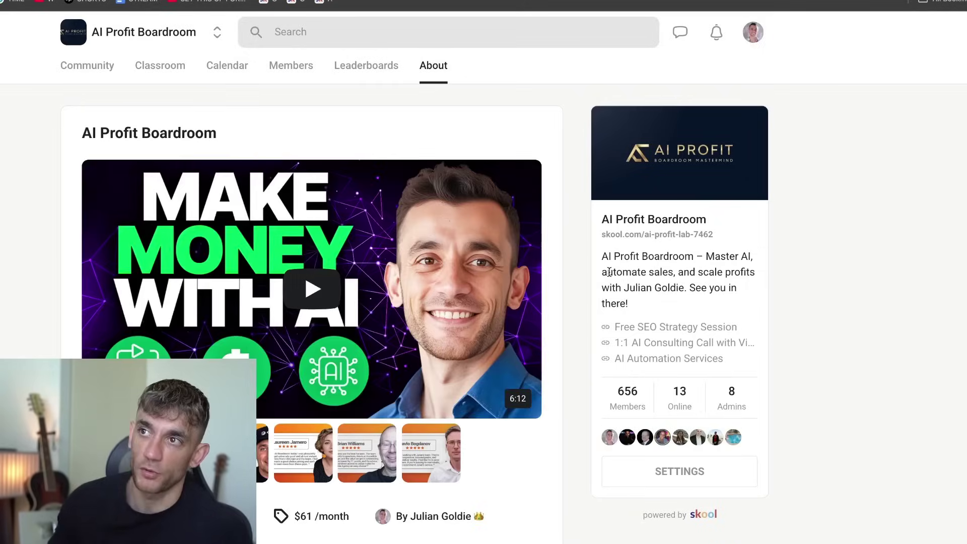
View the AI Profit Boardroom's June 2025 event calendar and scroll through the community posts.
{"action": "left_click", "coordinate": [226, 71]}
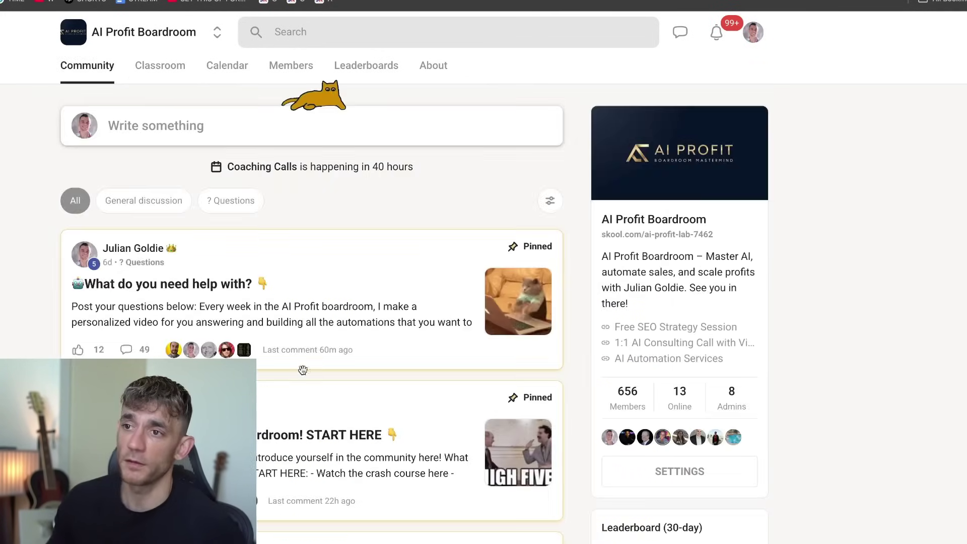
{"action": "scroll", "coordinate": [296, 381], "scroll_direction": "down", "scroll_amount": 8}
{"action": "scroll", "coordinate": [297, 380], "scroll_direction": "down", "scroll_amount": 4}
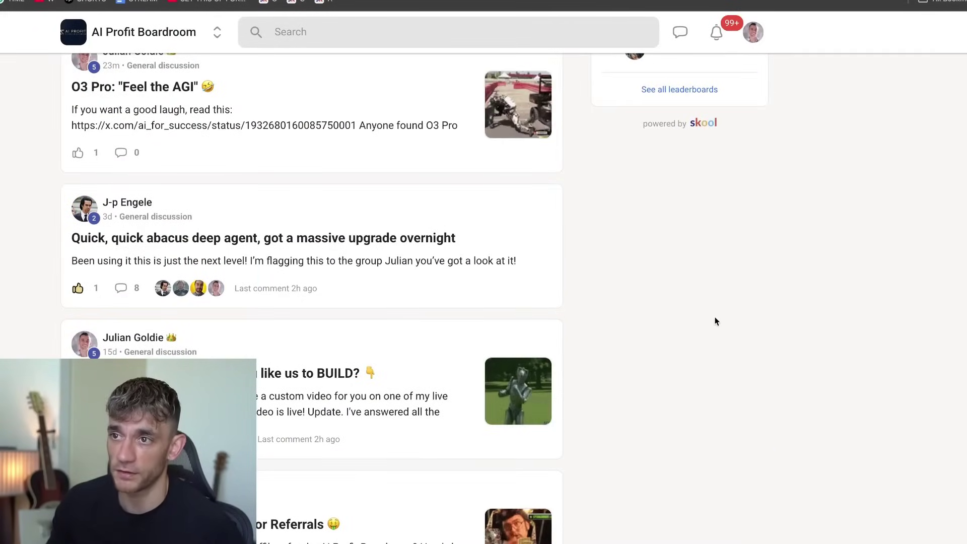
{"action": "scroll", "coordinate": [681, 394], "scroll_direction": "down", "scroll_amount": 10}
{"action": "scroll", "coordinate": [623, 257], "scroll_direction": "up", "scroll_amount": 6}
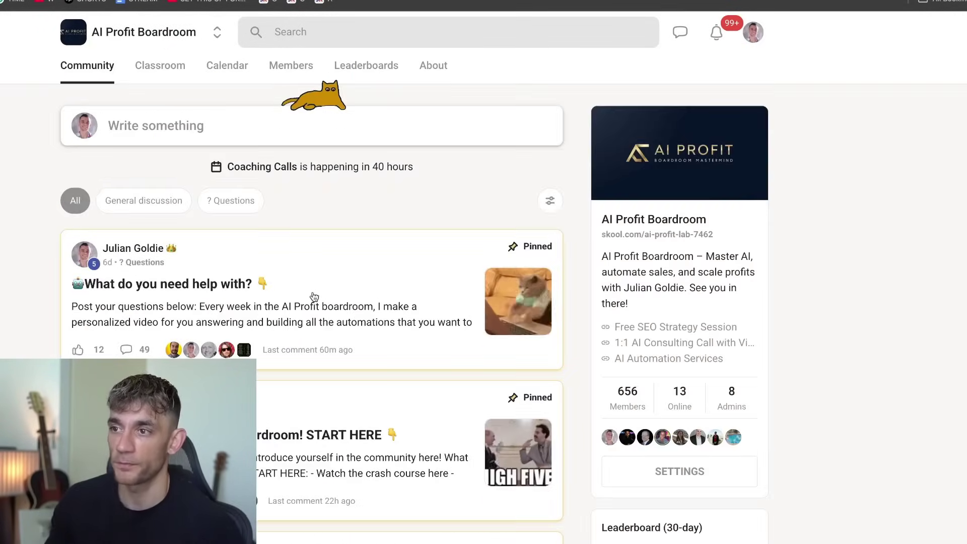
{"action": "left_click", "coordinate": [314, 301]}
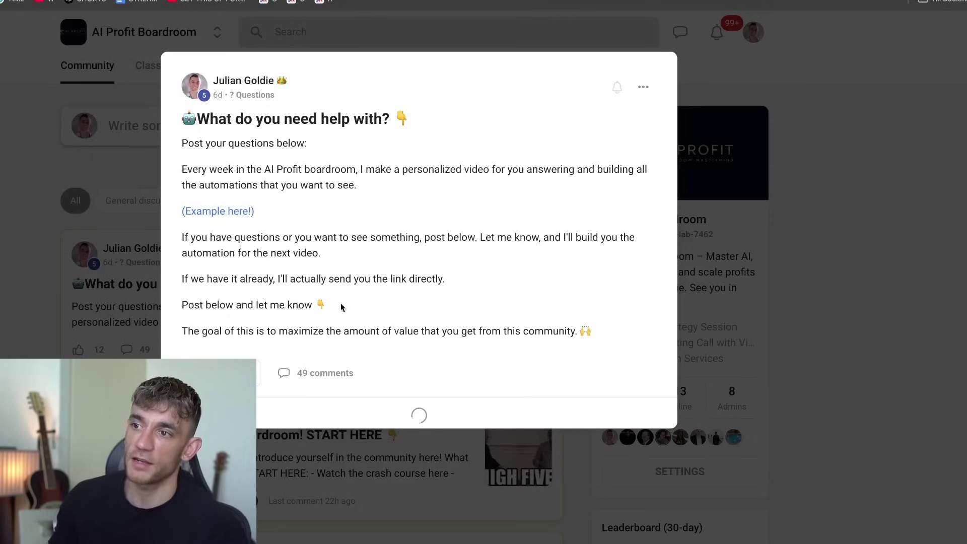
{"action": "left_click_drag", "start_coordinate": [182, 115], "coordinate": [434, 170]}
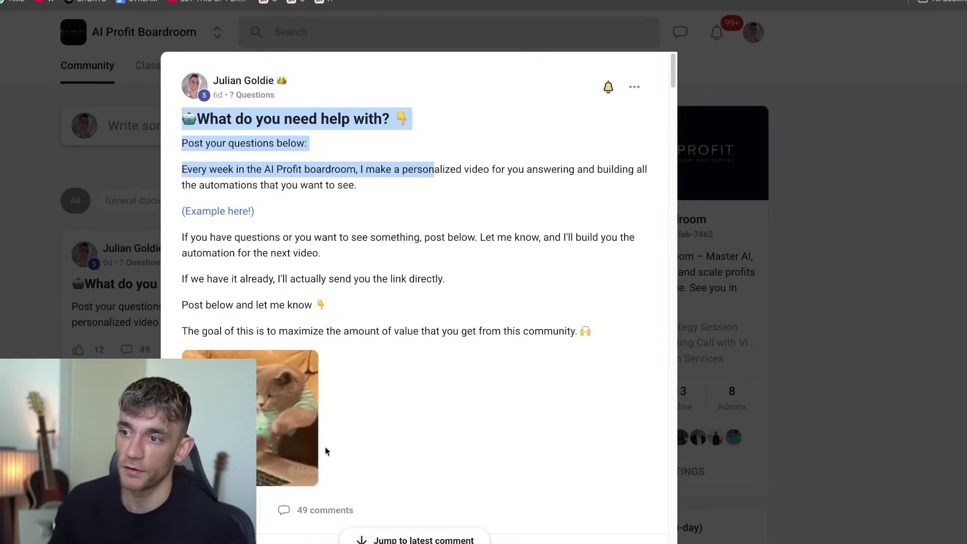
{"action": "left_click", "coordinate": [370, 340]}
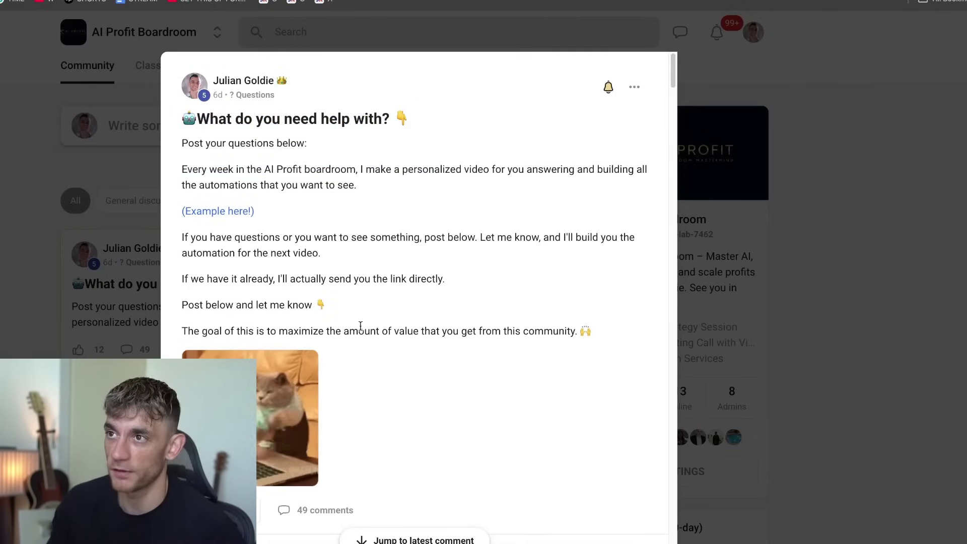
{"action": "left_click_drag", "start_coordinate": [180, 118], "coordinate": [620, 338]}
{"action": "left_click", "coordinate": [619, 338]}
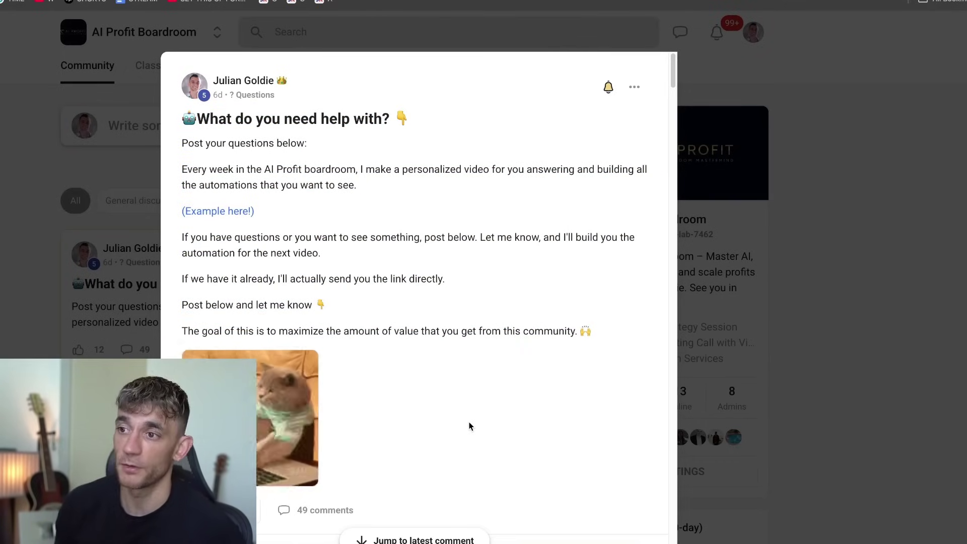
{"action": "scroll", "coordinate": [405, 325], "scroll_direction": "down", "scroll_amount": 1}
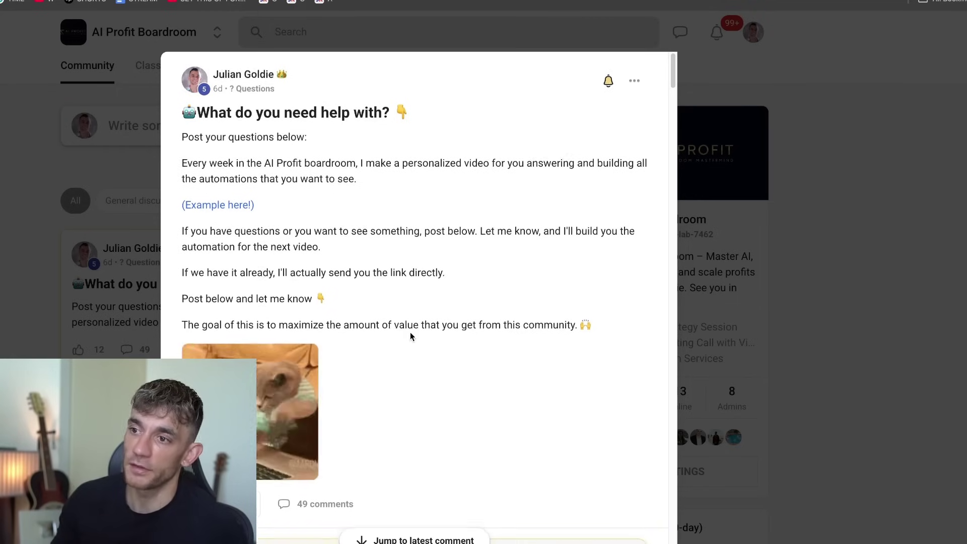
{"action": "scroll", "coordinate": [409, 335], "scroll_direction": "down", "scroll_amount": 2}
{"action": "scroll", "coordinate": [421, 332], "scroll_direction": "down", "scroll_amount": 1}
{"action": "scroll", "coordinate": [480, 336], "scroll_direction": "up", "scroll_amount": 3}
{"action": "scroll", "coordinate": [383, 369], "scroll_direction": "up", "scroll_amount": 1}
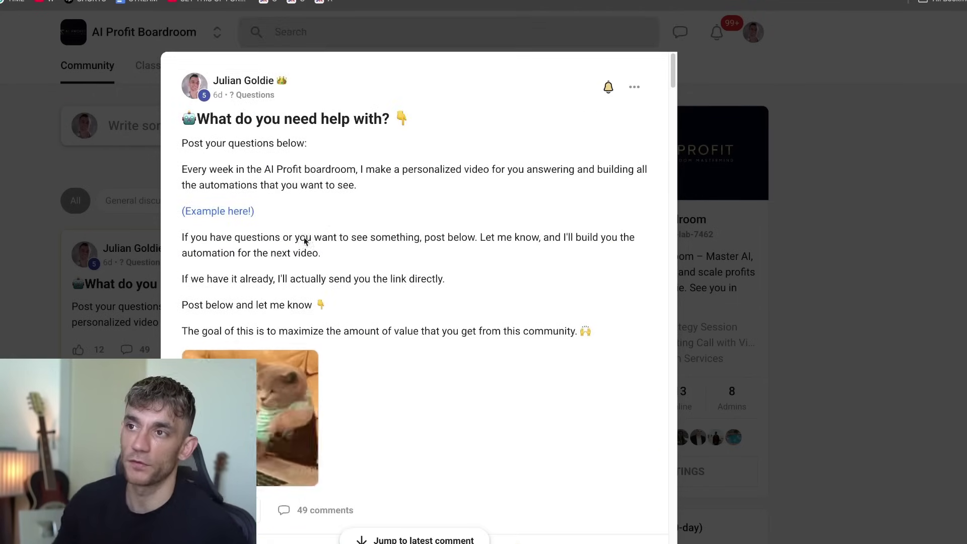
{"action": "key", "text": "Escape"}
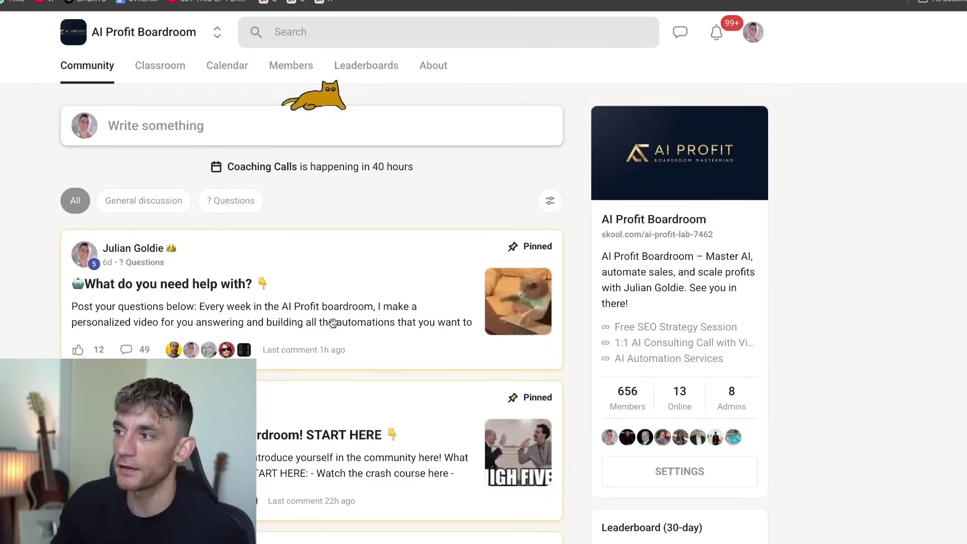
Browse the AI Profit Boardroom Classroom course cards, including SOPs and Coaching Calls.
{"action": "left_click", "coordinate": [172, 76]}
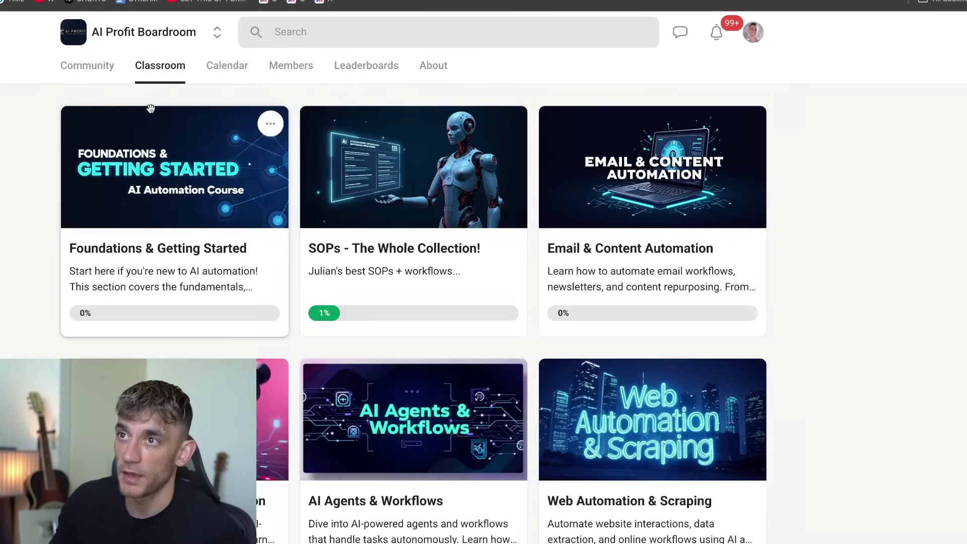
{"action": "scroll", "coordinate": [605, 276], "scroll_direction": "down", "scroll_amount": 10}
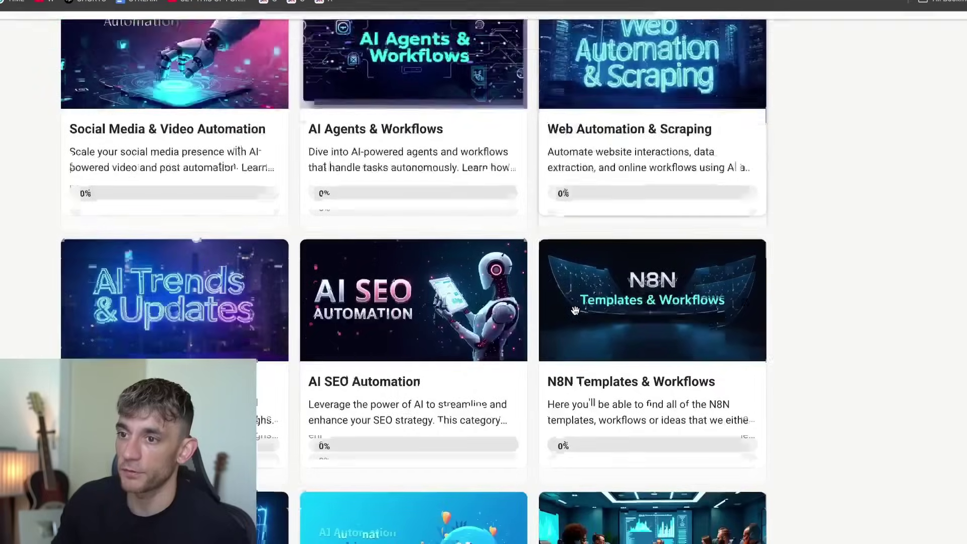
{"action": "scroll", "coordinate": [549, 328], "scroll_direction": "down", "scroll_amount": 3}
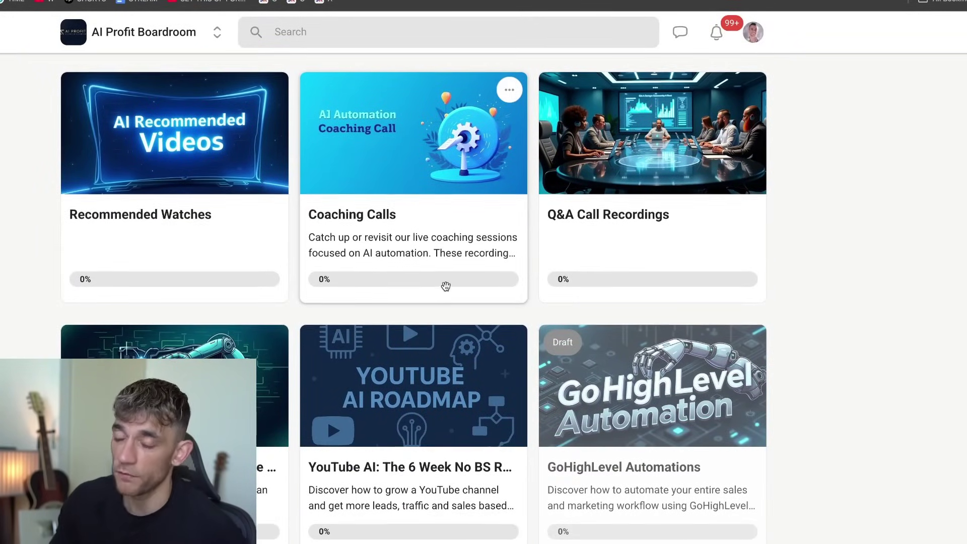
{"action": "scroll", "coordinate": [446, 286], "scroll_direction": "up", "scroll_amount": 4}
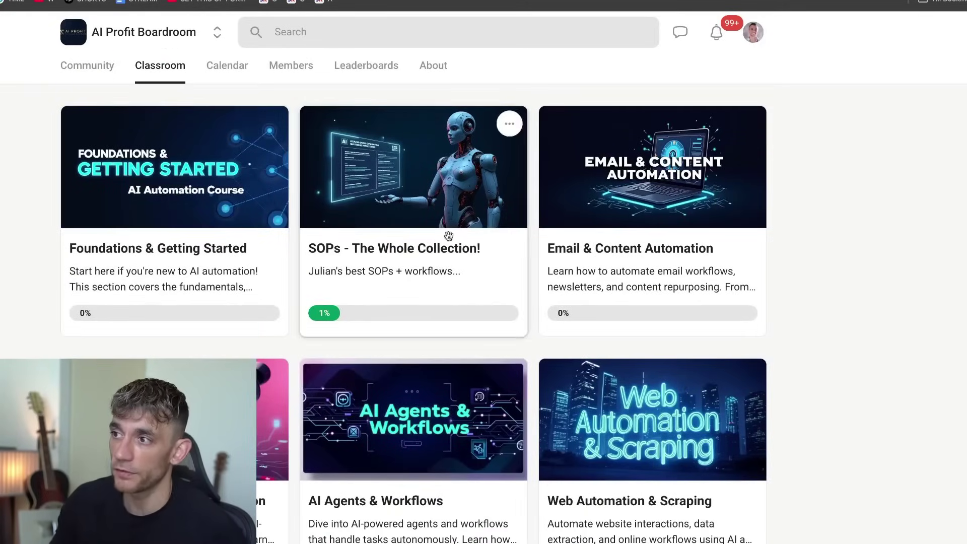
{"action": "scroll", "coordinate": [409, 336], "scroll_direction": "down", "scroll_amount": 5}
{"action": "scroll", "coordinate": [212, 172], "scroll_direction": "up", "scroll_amount": 5}
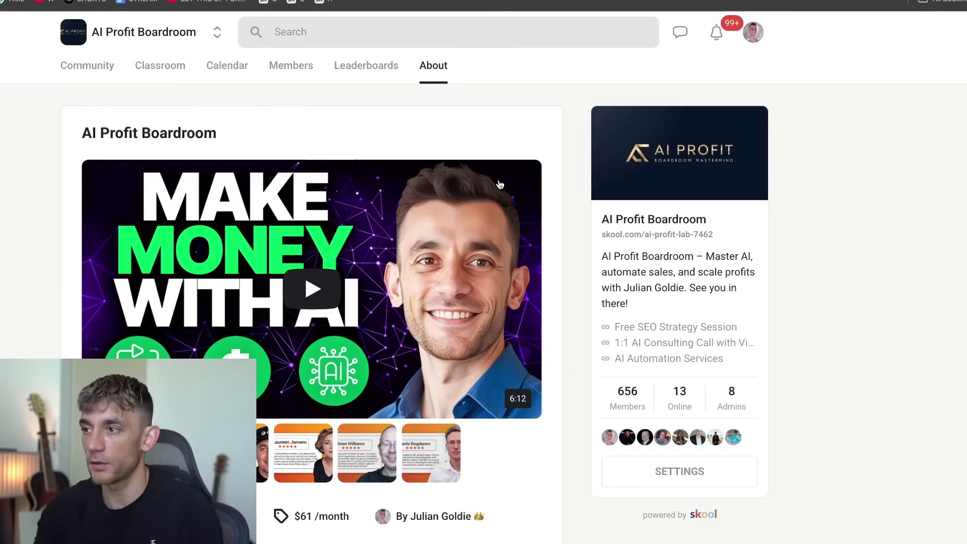
Go to juliangoldieai and scroll through The AI Time Machine Method landing page.
{"action": "key", "text": "super+l"}
{"action": "type", "text": "julia"}
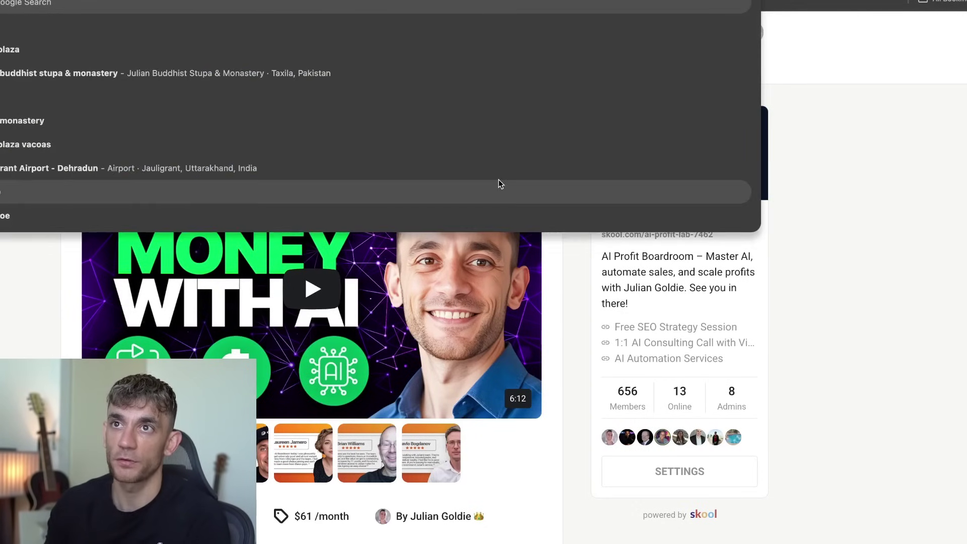
{"action": "type", "text": "ngoldieai"}
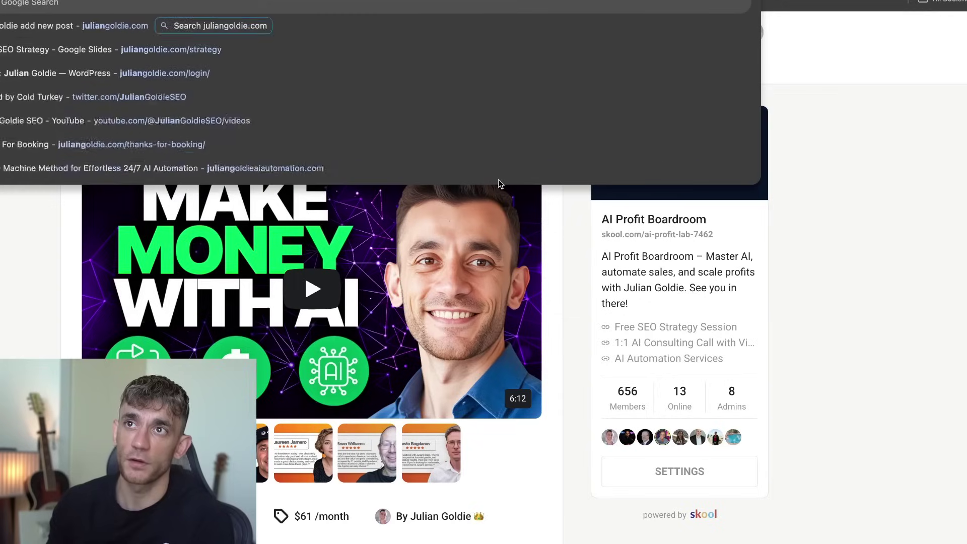
{"action": "key", "text": "Escape"}
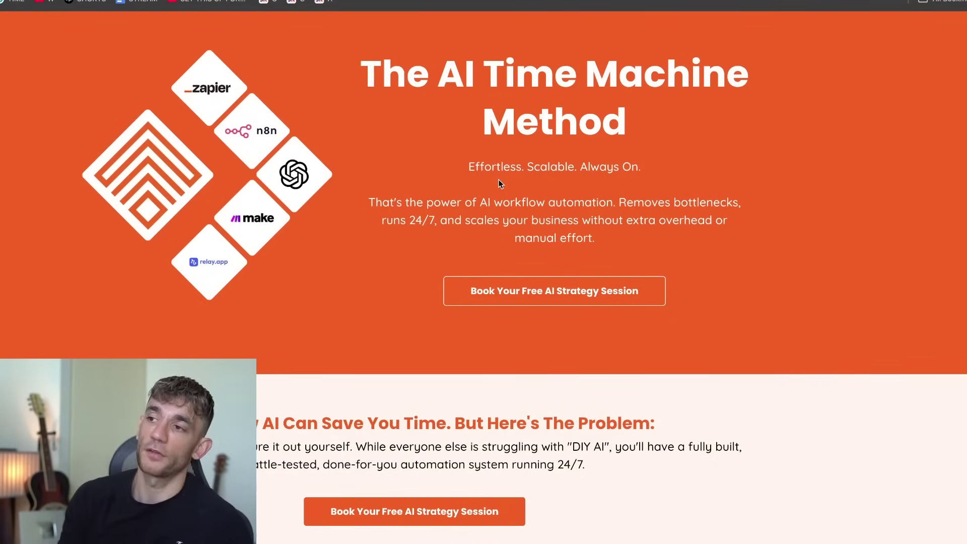
{"action": "scroll", "coordinate": [500, 174], "scroll_direction": "down", "scroll_amount": 4}
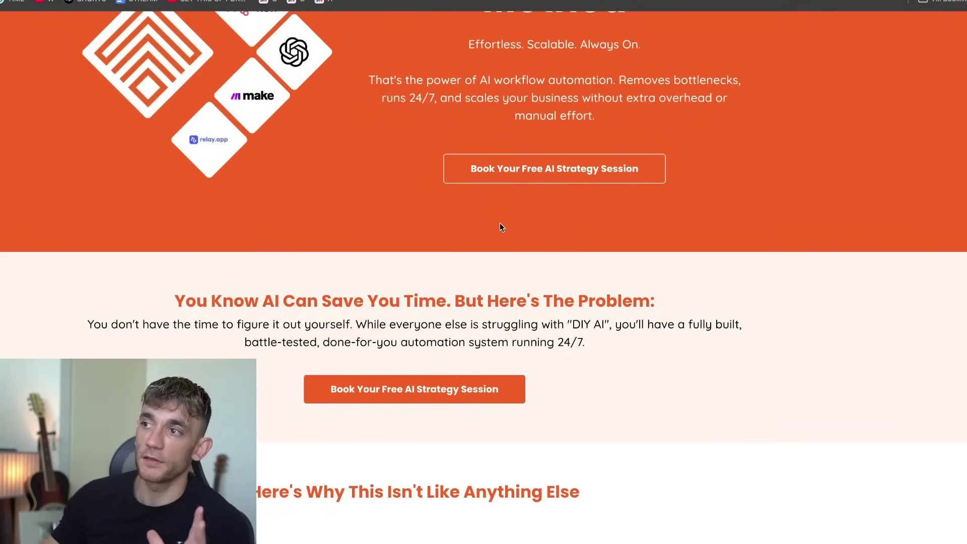
{"action": "scroll", "coordinate": [507, 234], "scroll_direction": "down", "scroll_amount": 4}
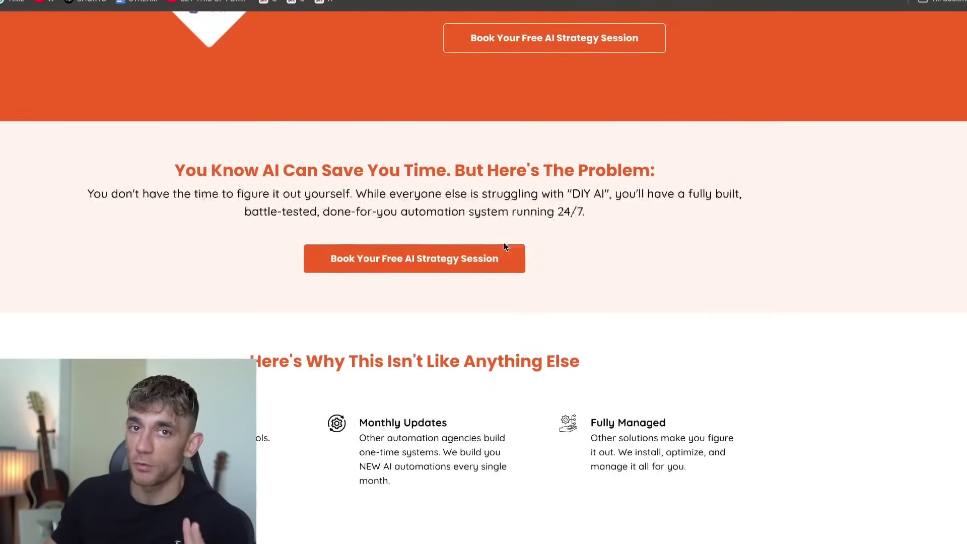
{"action": "scroll", "coordinate": [515, 251], "scroll_direction": "down", "scroll_amount": 6}
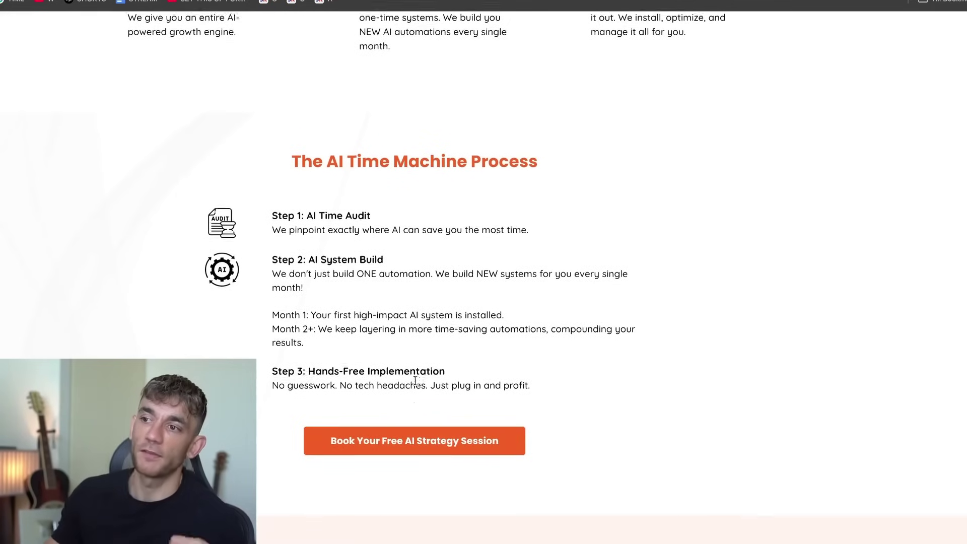
{"action": "scroll", "coordinate": [424, 378], "scroll_direction": "down", "scroll_amount": 2}
{"action": "scroll", "coordinate": [414, 383], "scroll_direction": "down", "scroll_amount": 7}
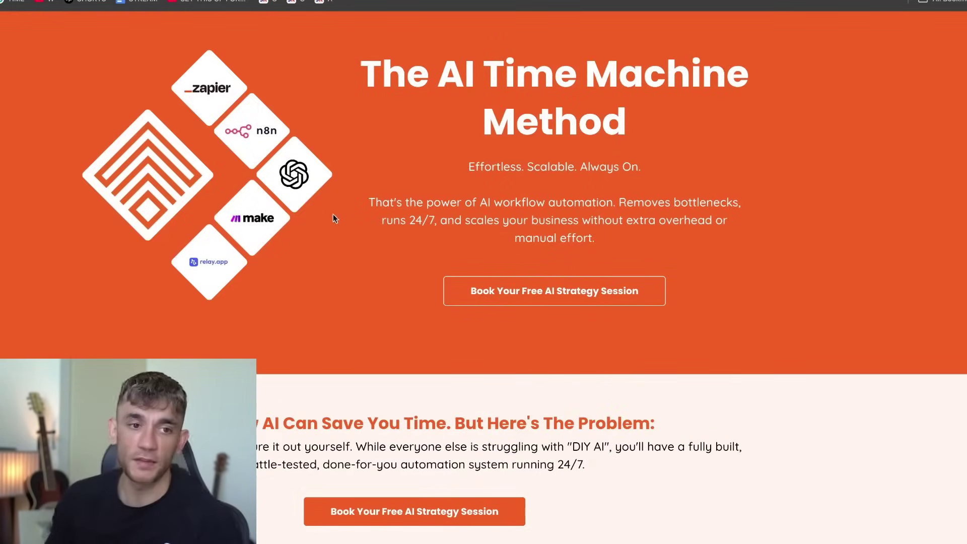
{"action": "mouse_move", "coordinate": [461, 528]}
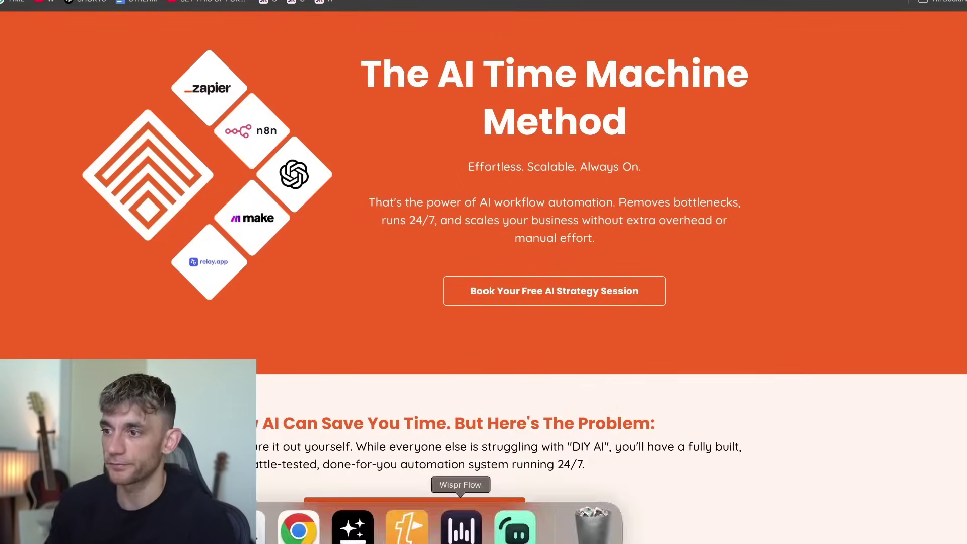